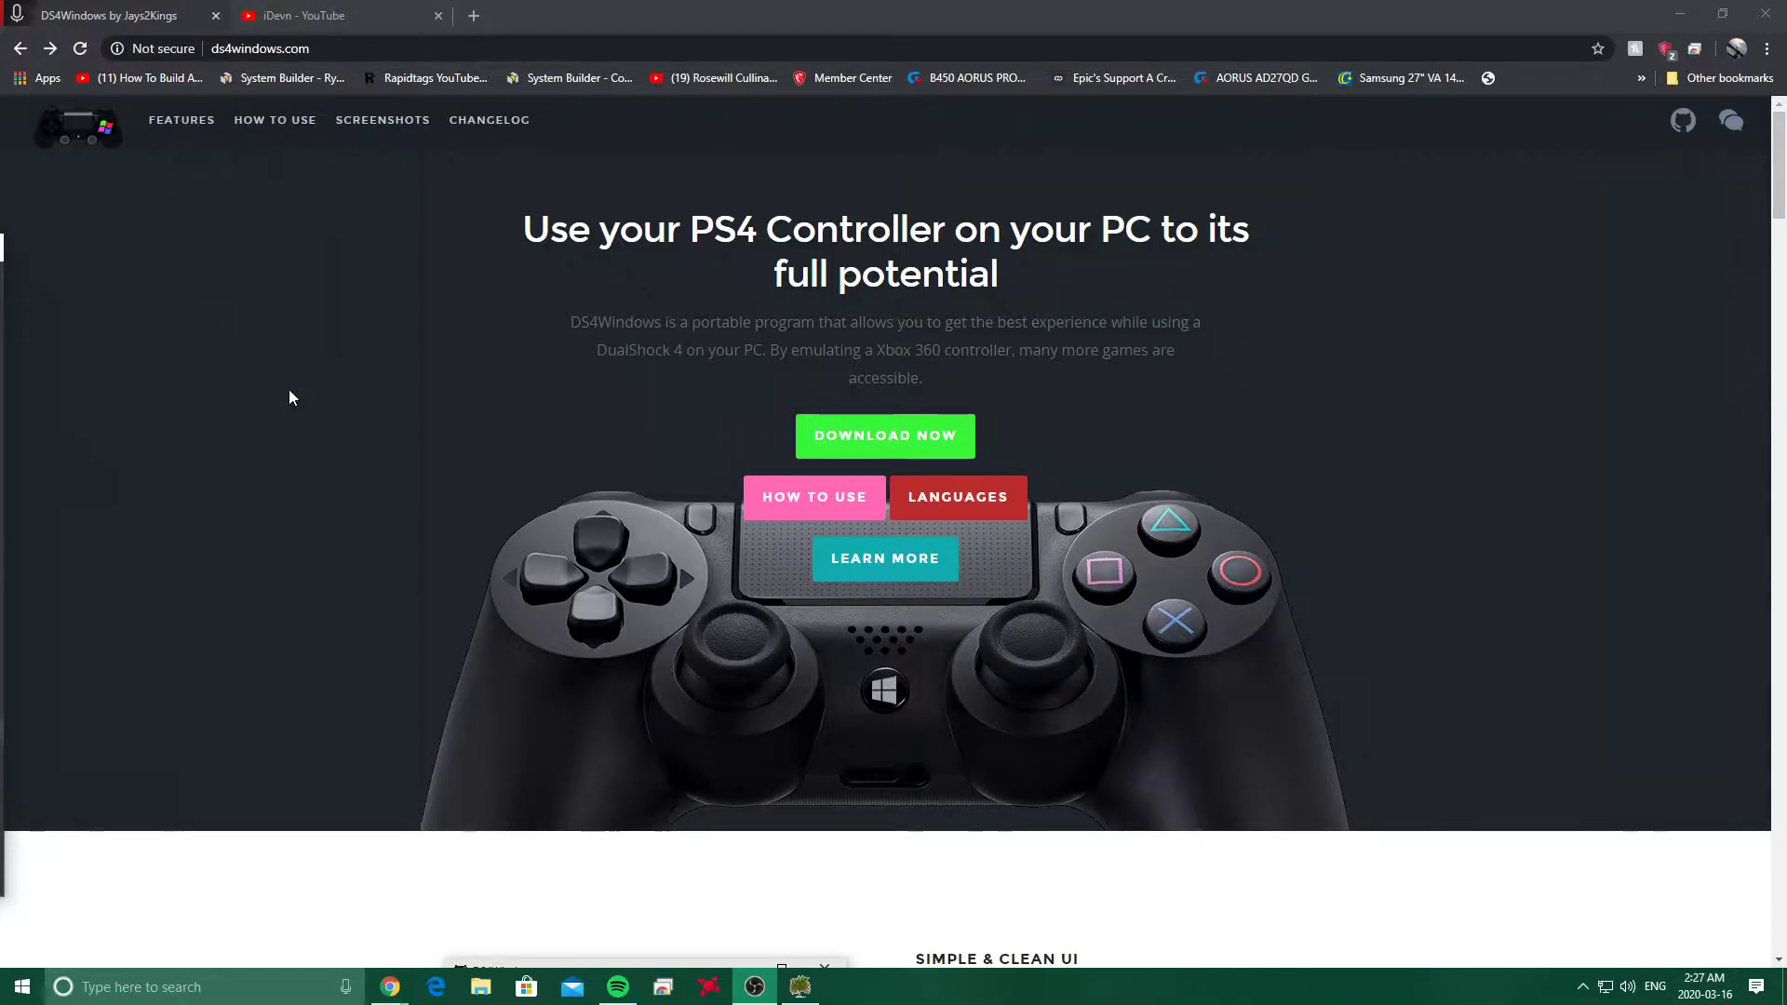
# Step: Open the DS4Windows GitHub releases page and scroll to Version 1.4.52's DS4Windows.zip asset
pyautogui.click(884, 445)
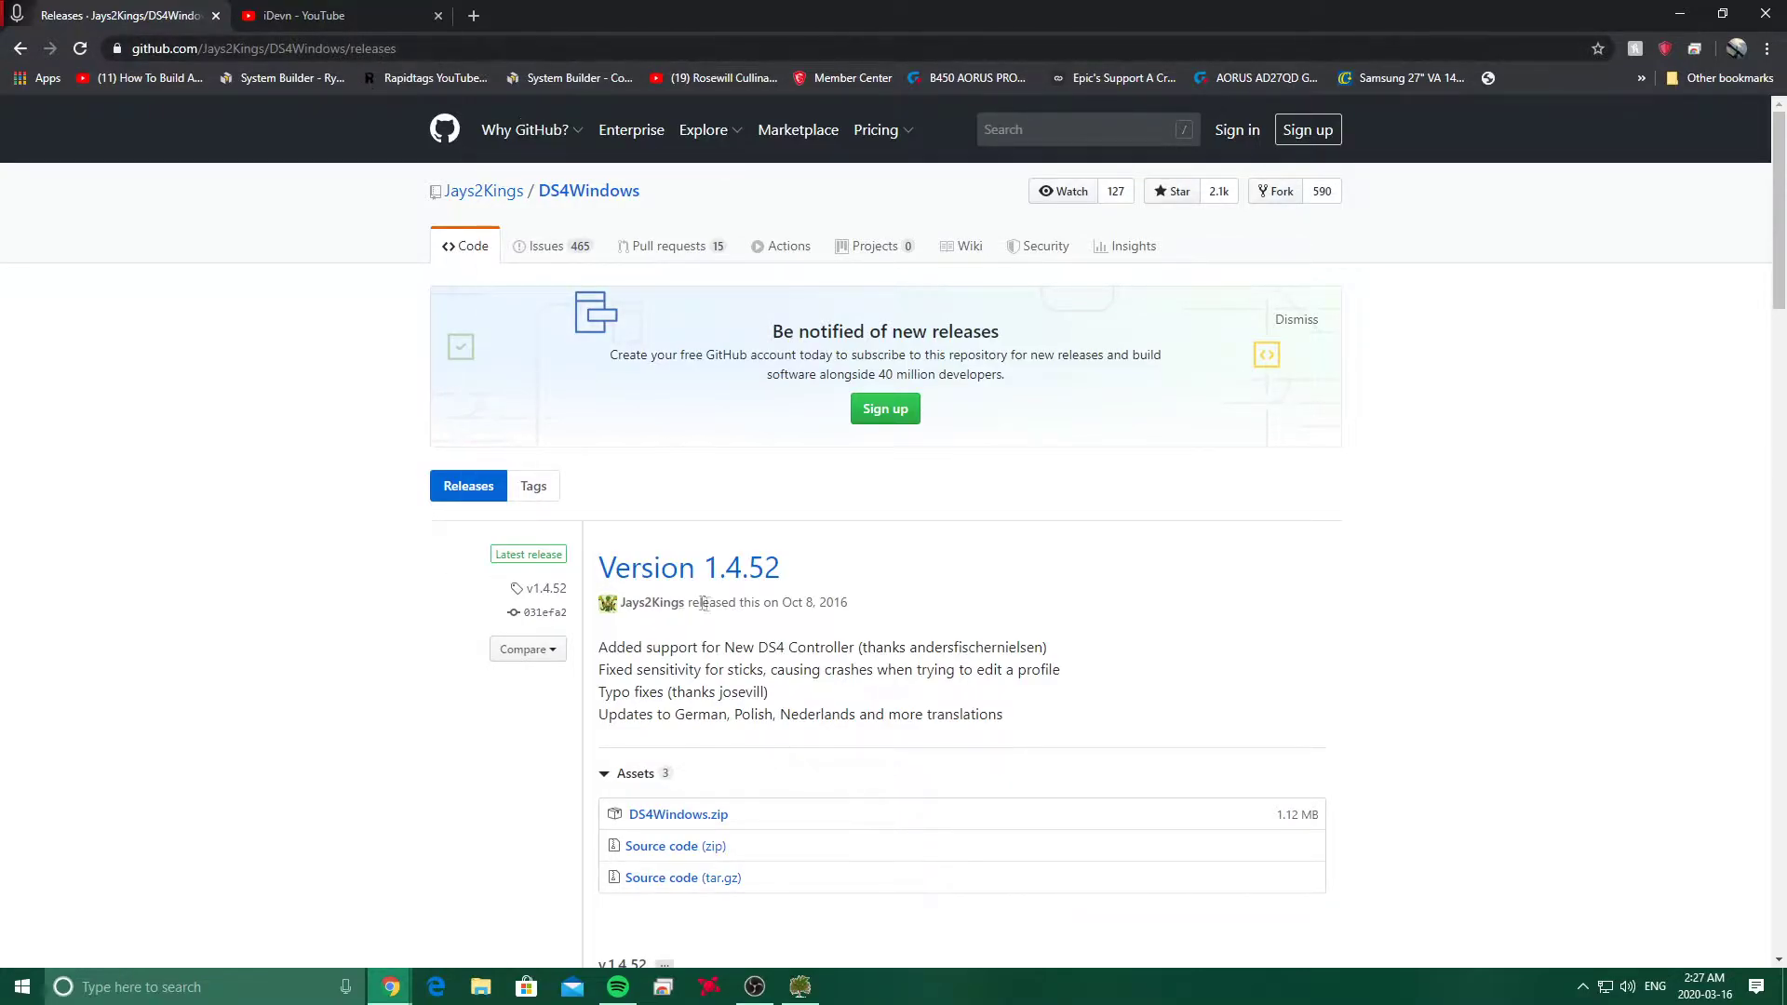
pyautogui.scroll(-2, 618, 530)
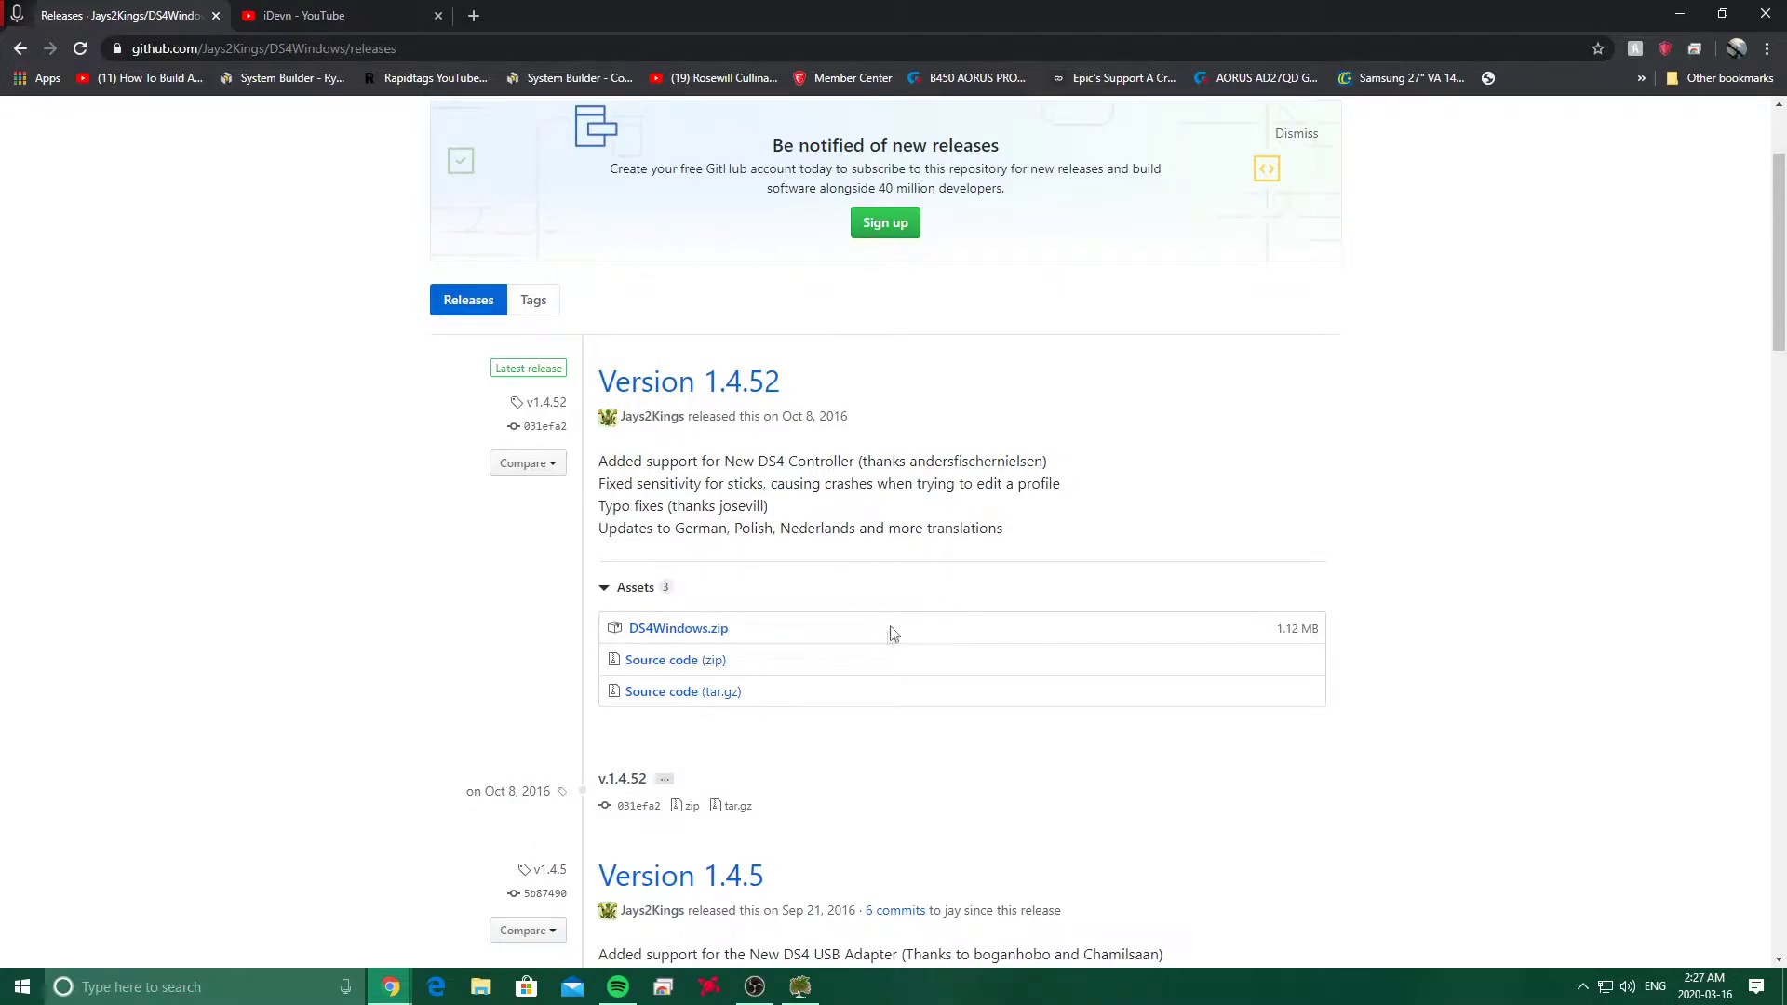
pyautogui.scroll(-2, 1051, 663)
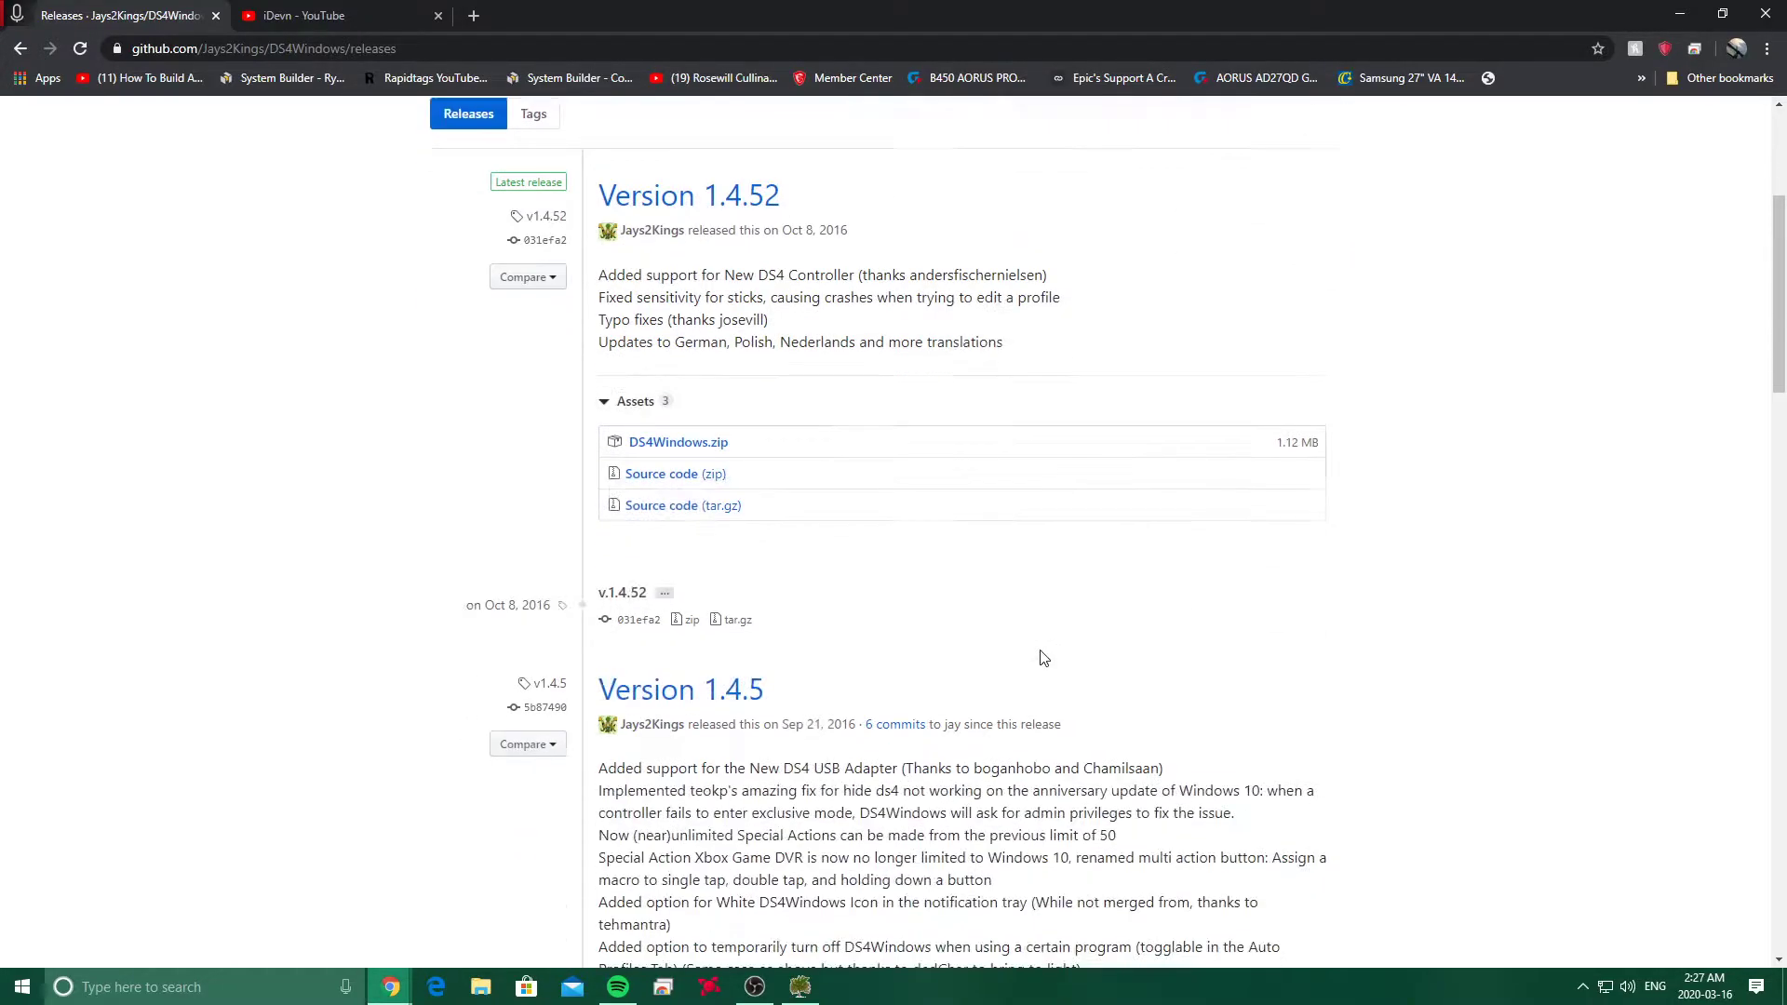
# Step: Download the DS4Windows.zip release file and save it to the Desktop
pyautogui.click(677, 444)
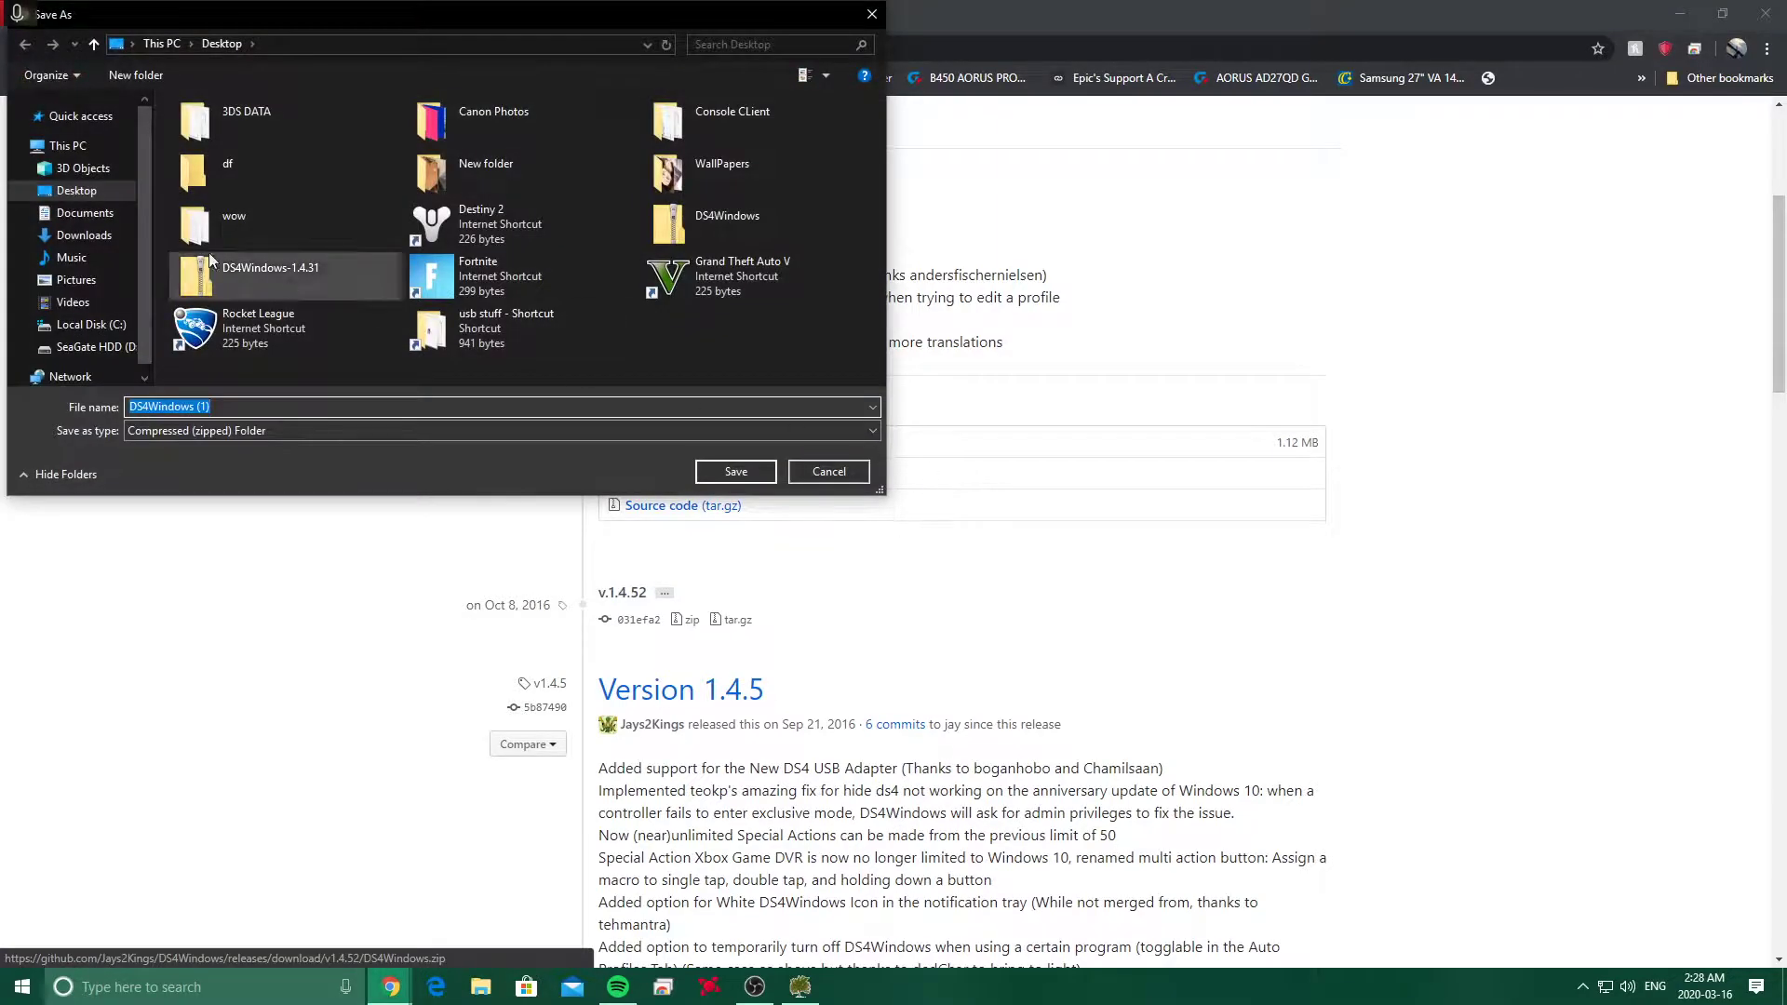
pyautogui.click(455, 376)
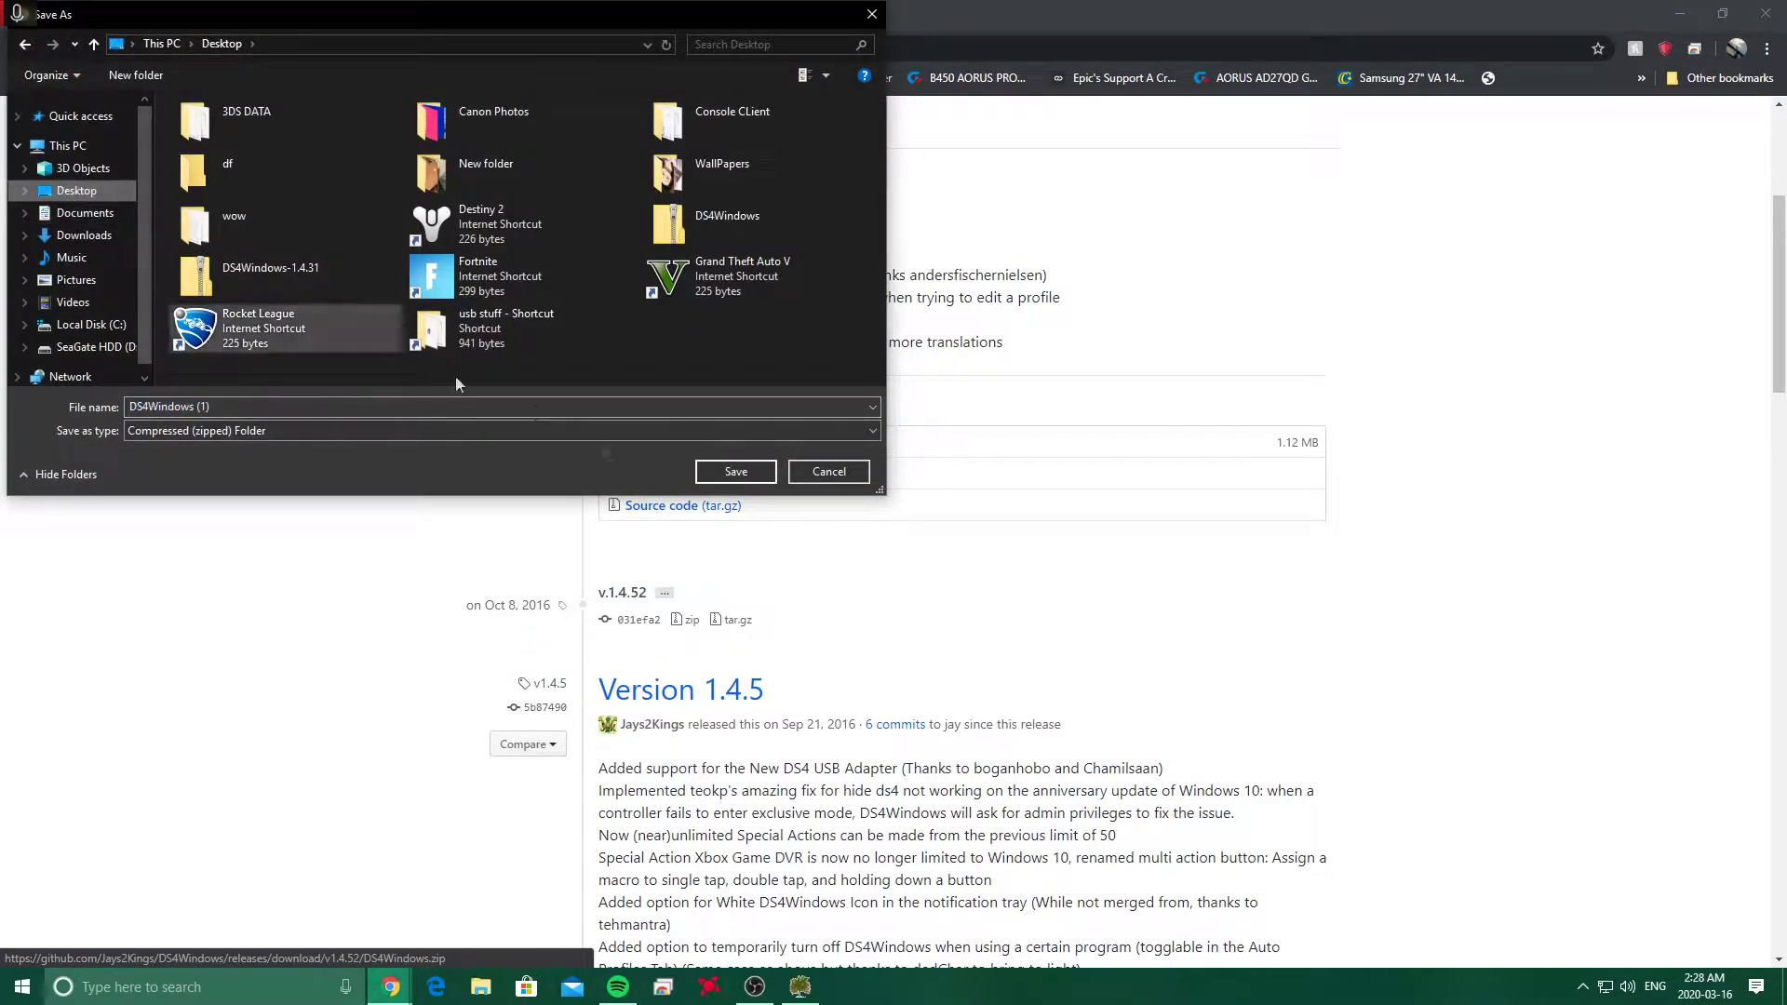
pyautogui.click(735, 472)
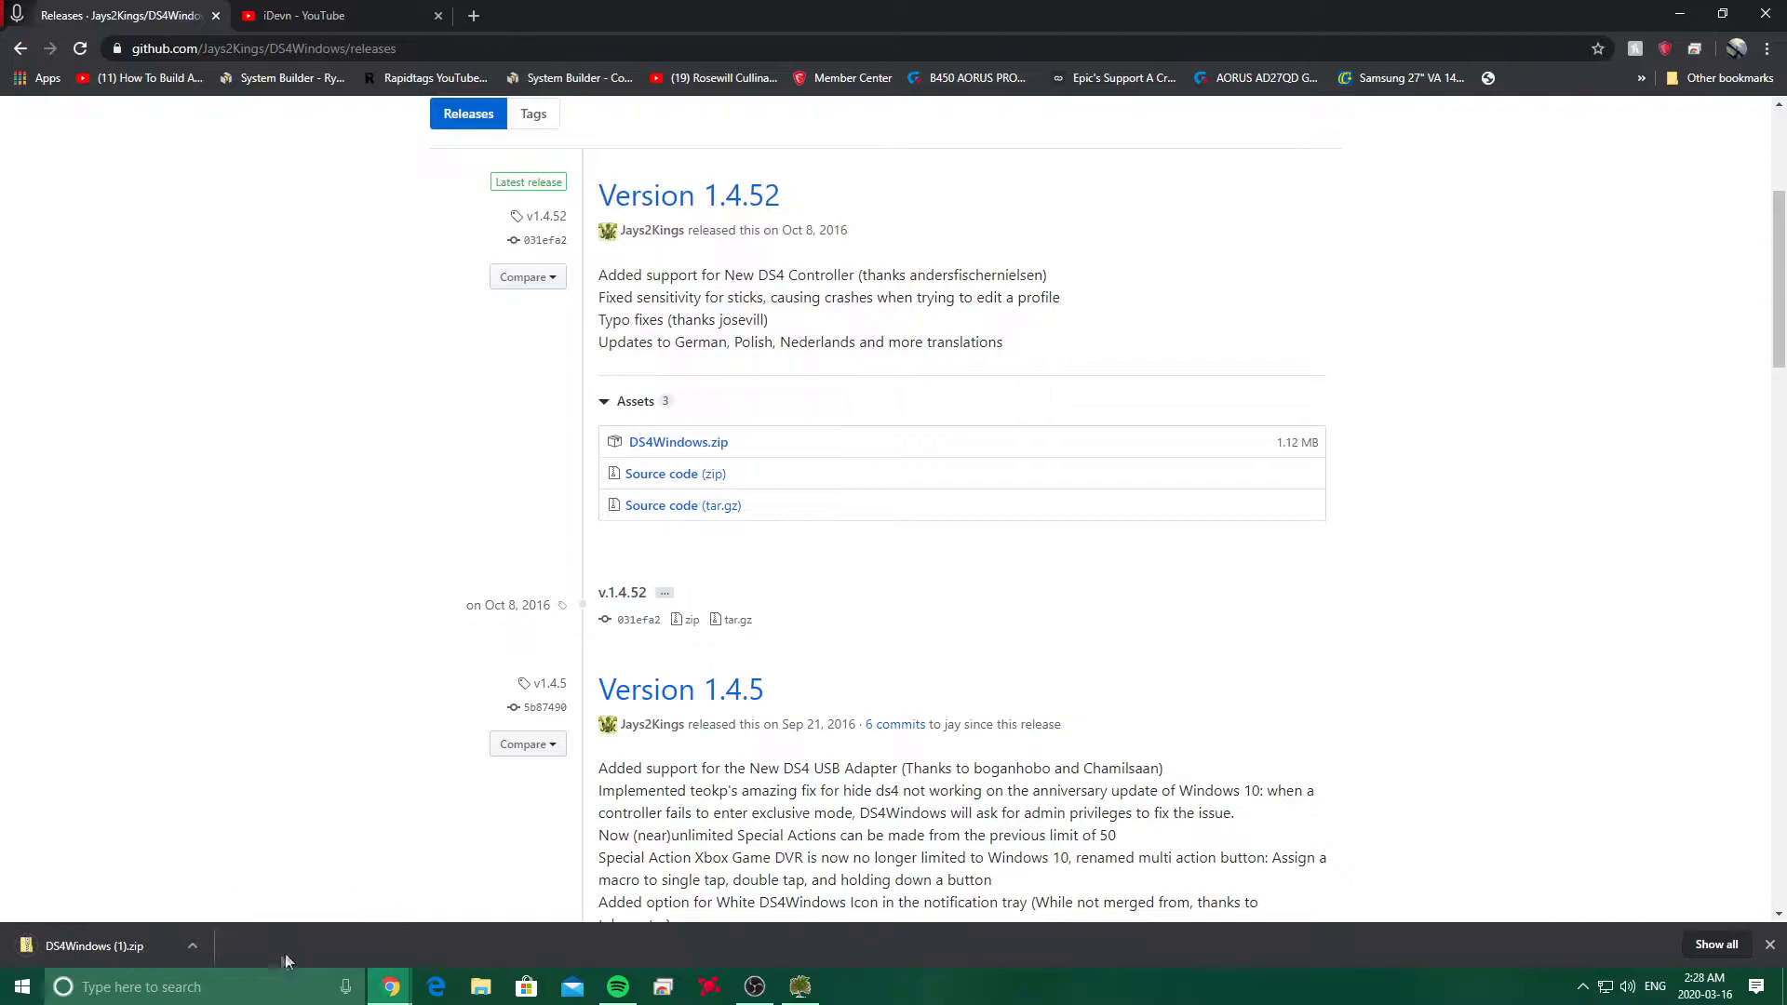
# Step: Open the downloaded DS4Windows (1).zip archive and minimize Chrome
pyautogui.click(199, 952)
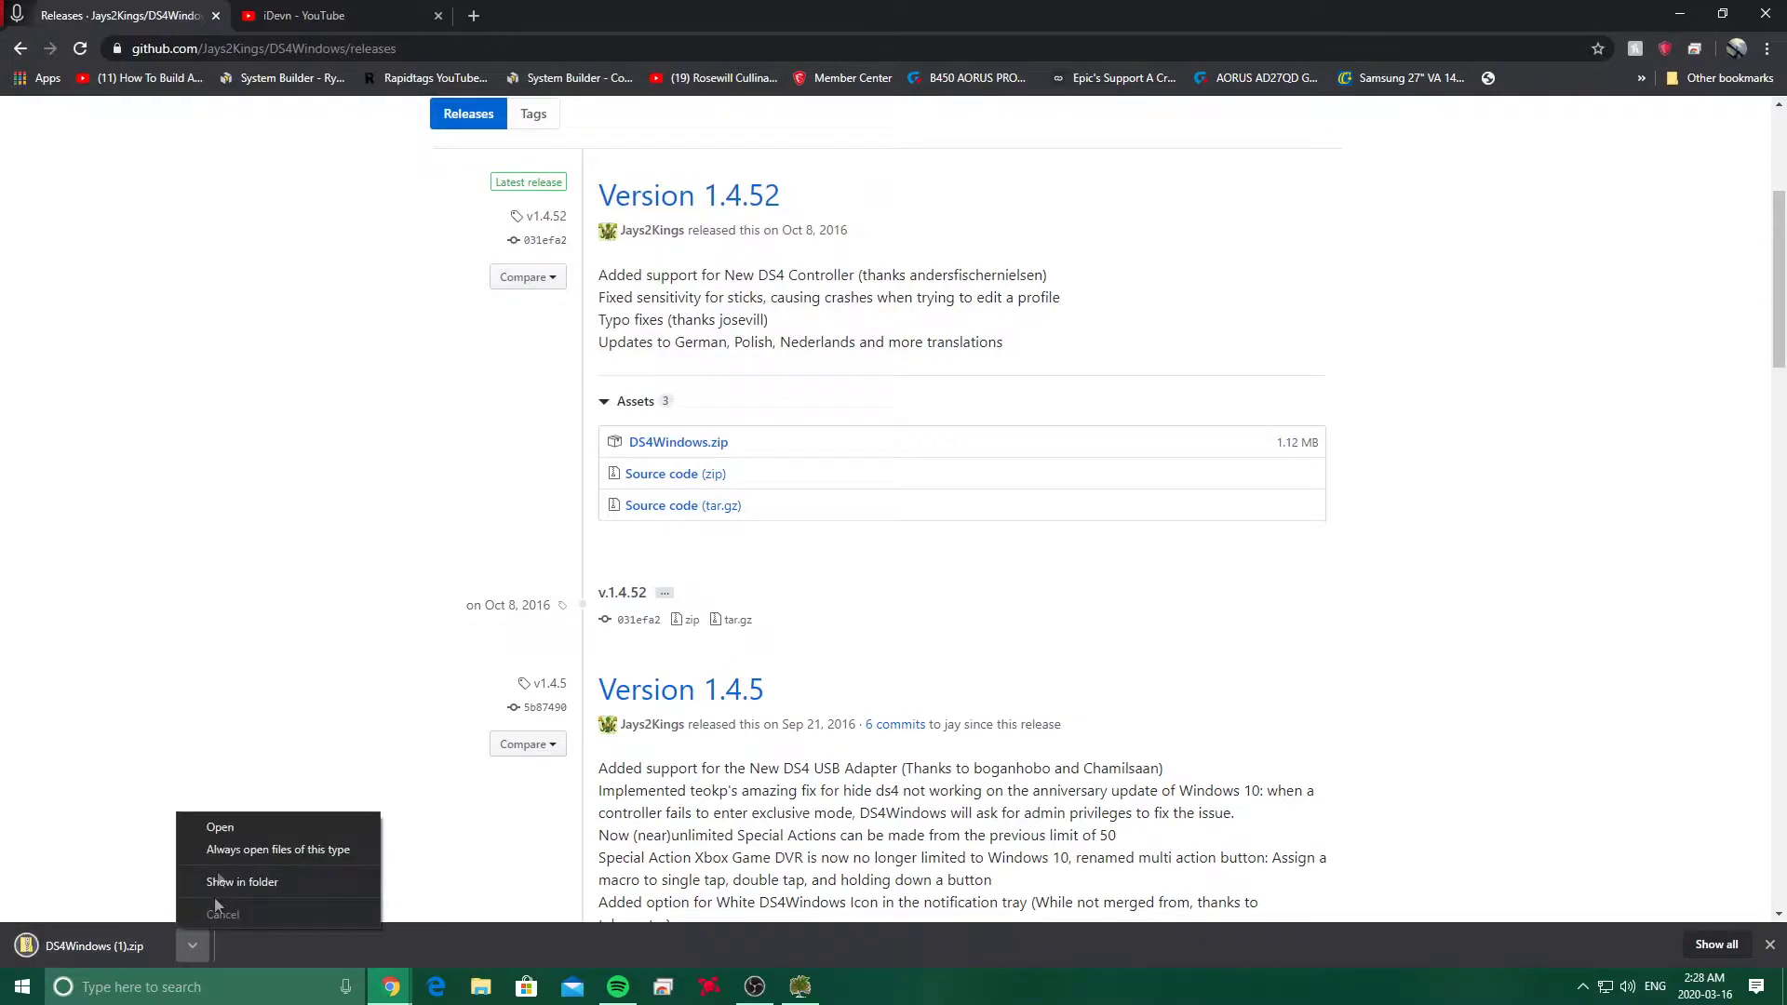
pyautogui.click(231, 828)
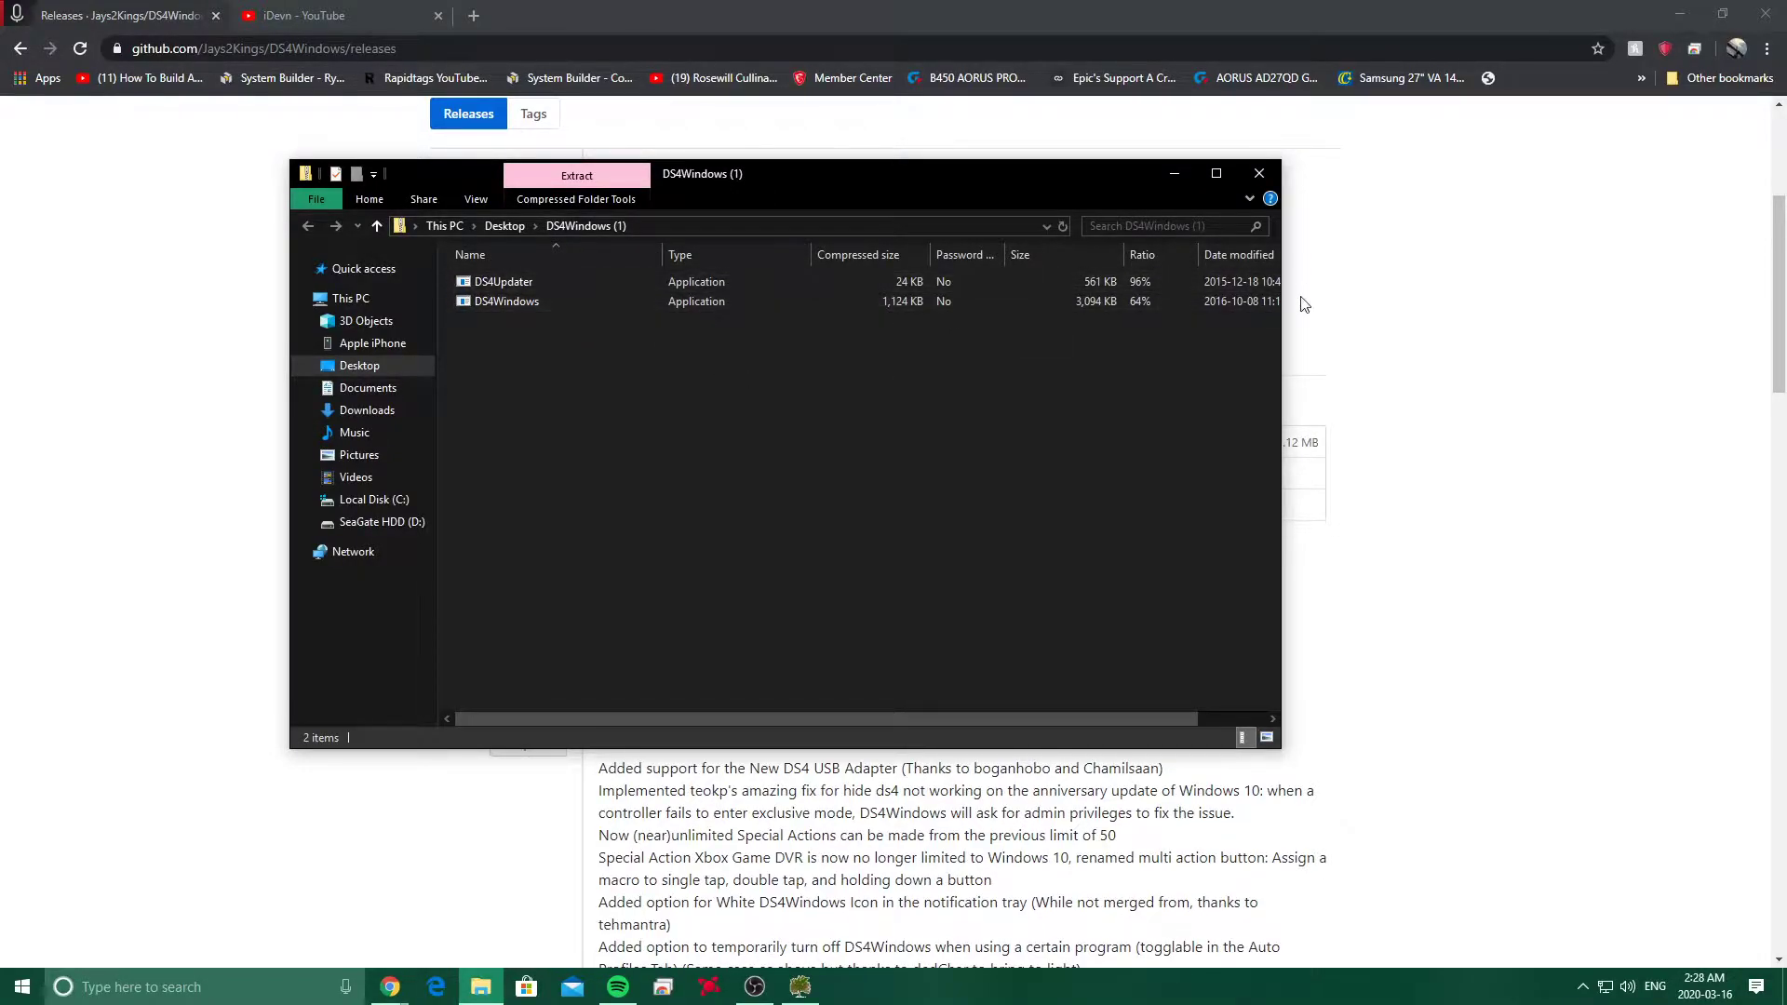
pyautogui.click(1679, 13)
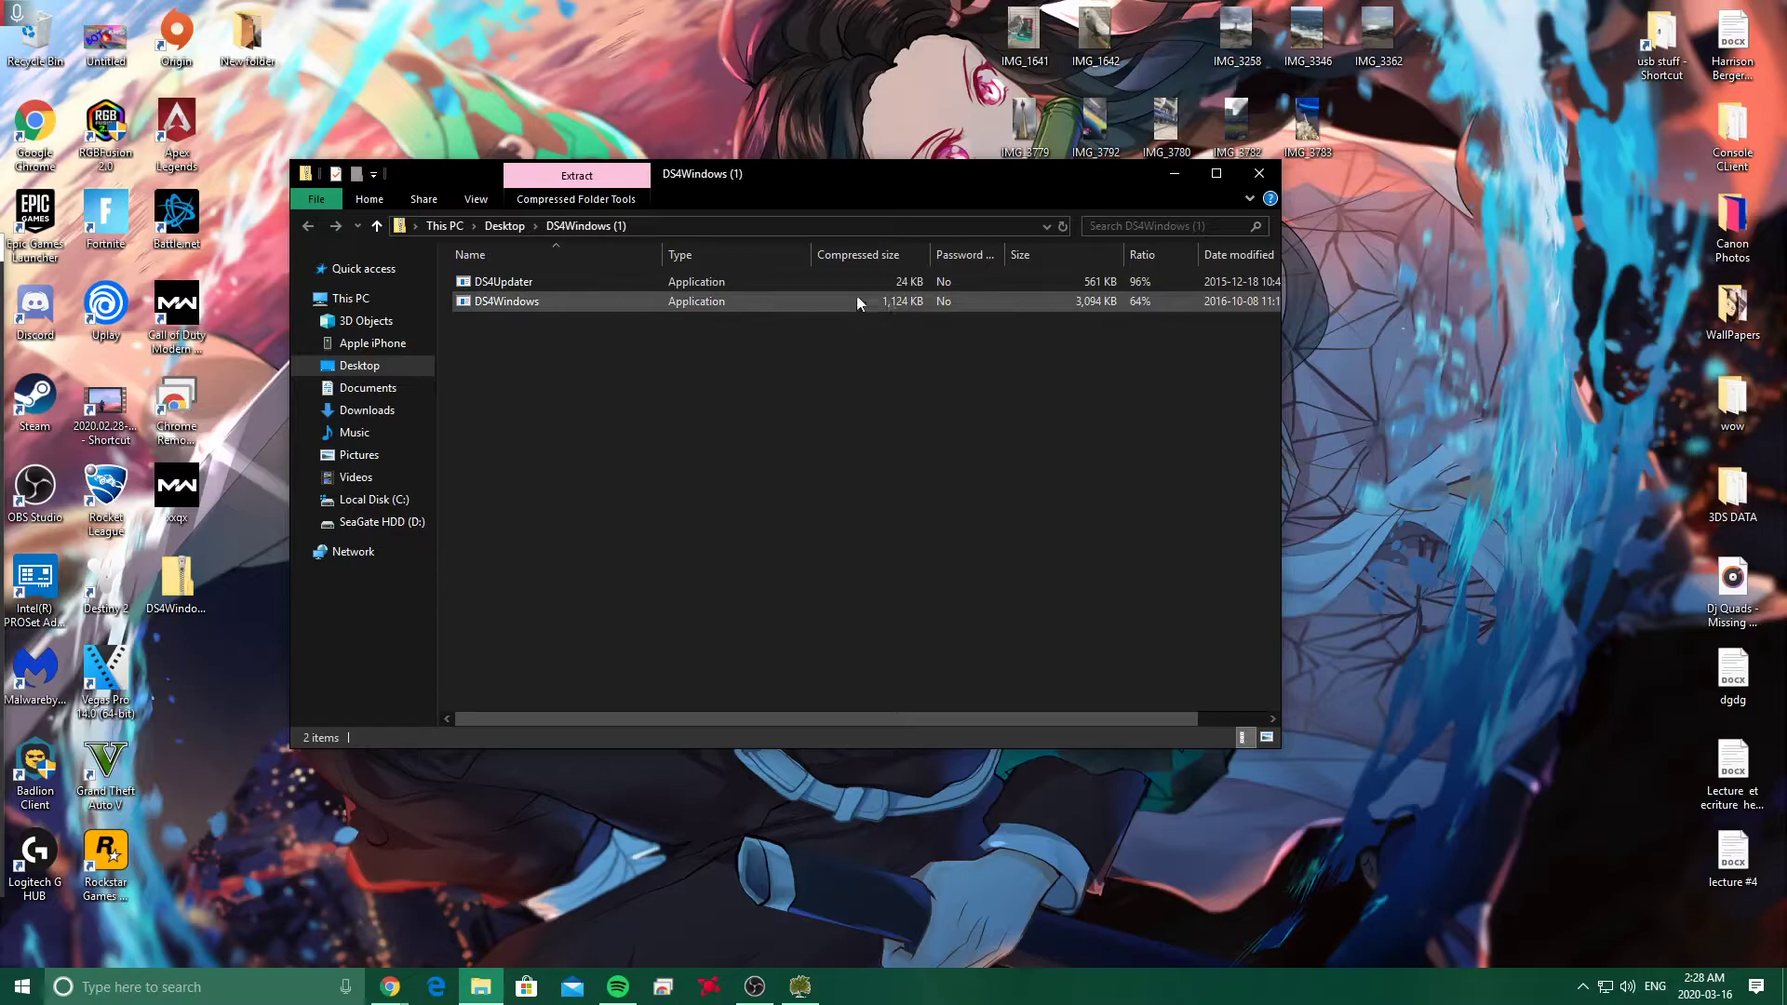
# Step: Create a new folder on the Desktop named DS4
pyautogui.moveTo(790, 174); pyautogui.dragTo(1009, 169)
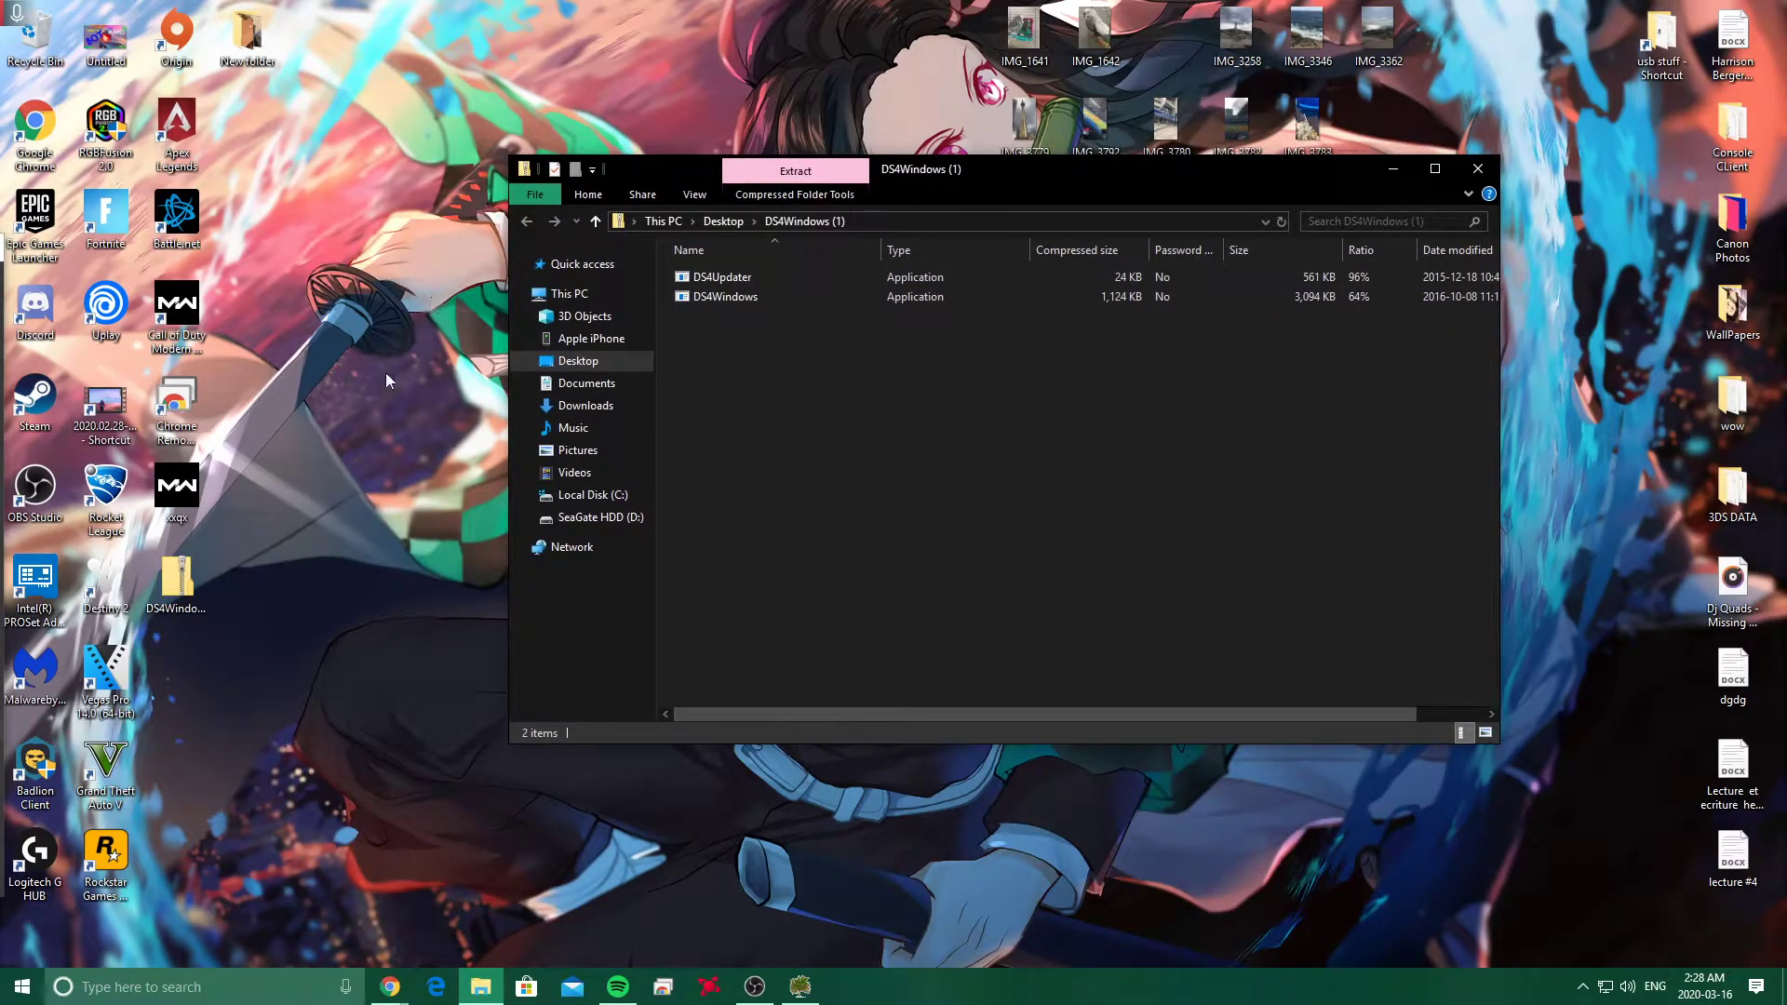
pyautogui.click(719, 279)
pyautogui.click(720, 299)
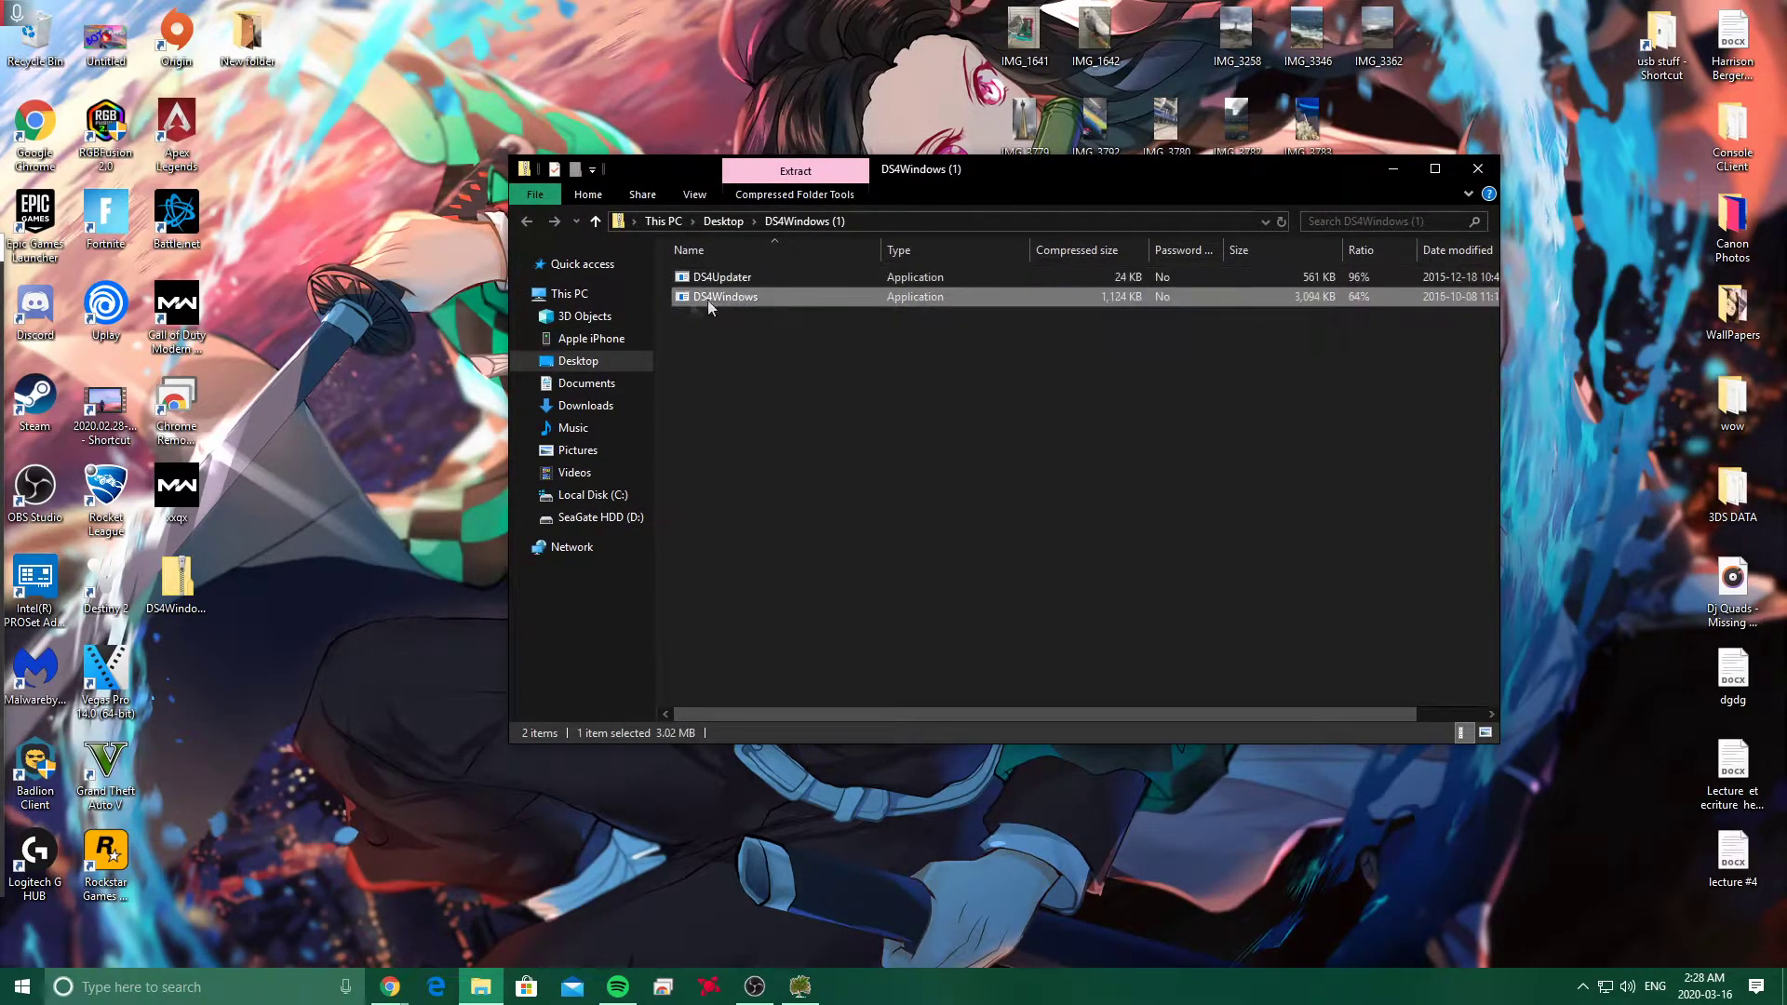
pyautogui.rightClick(388, 237)
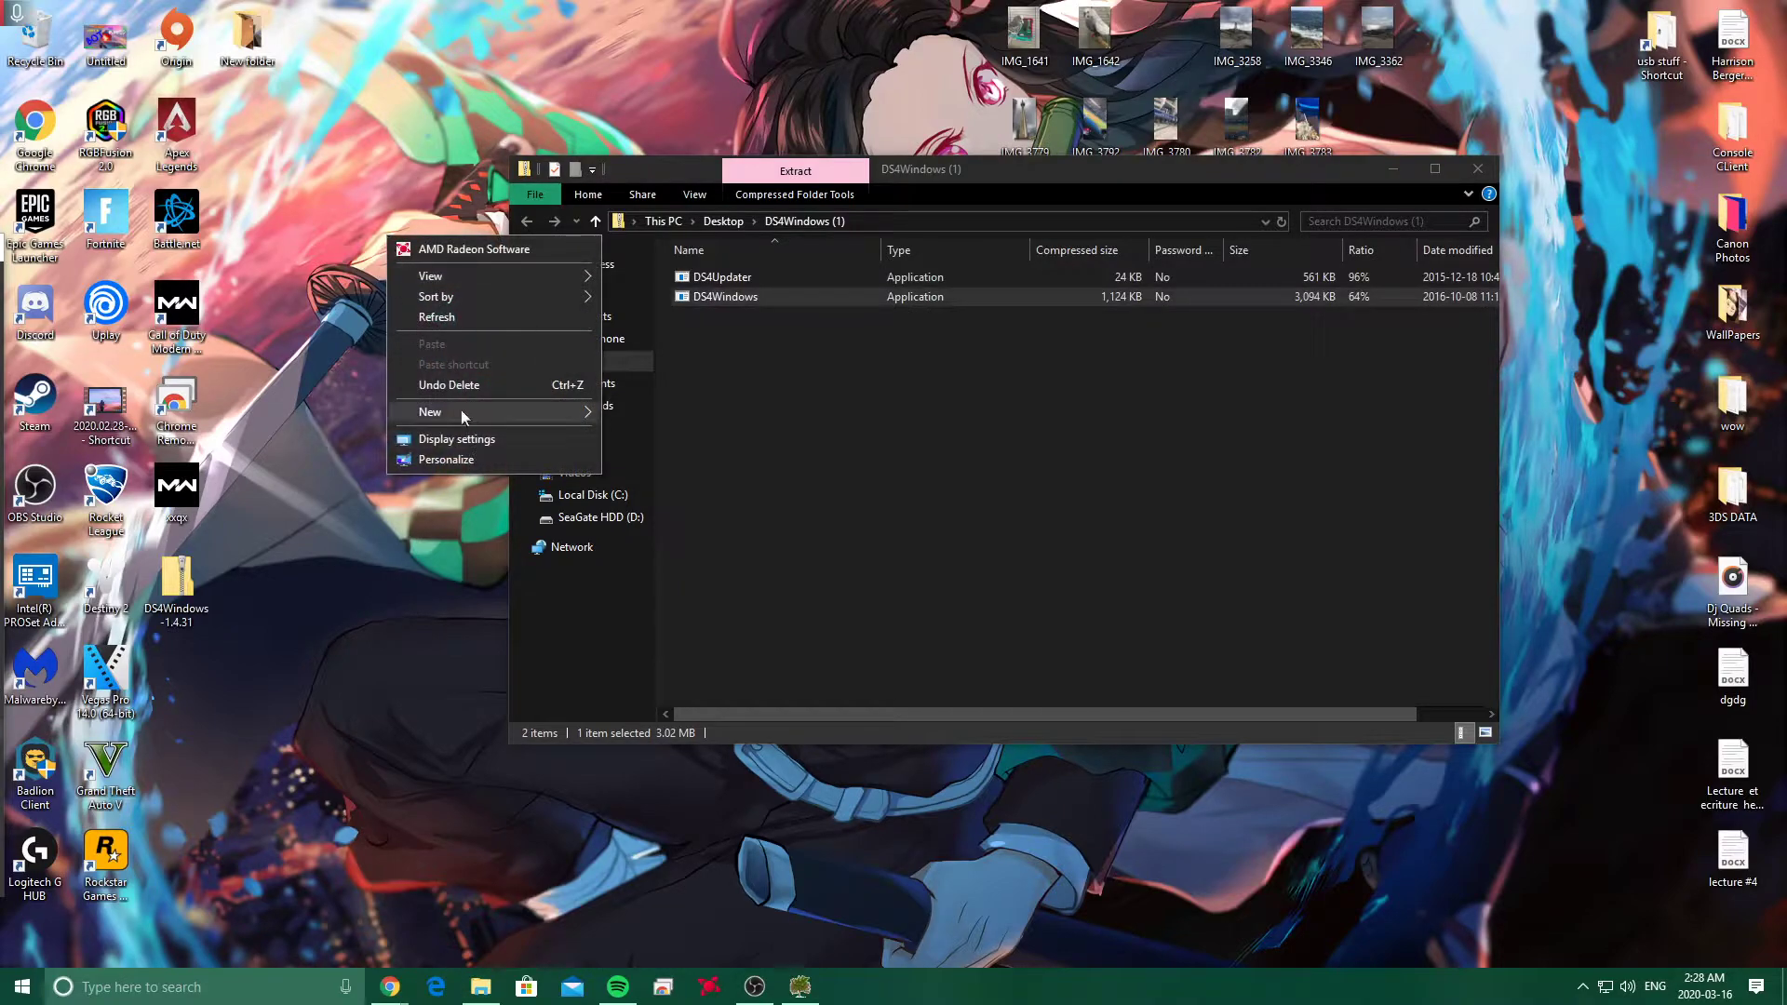
pyautogui.click(668, 417)
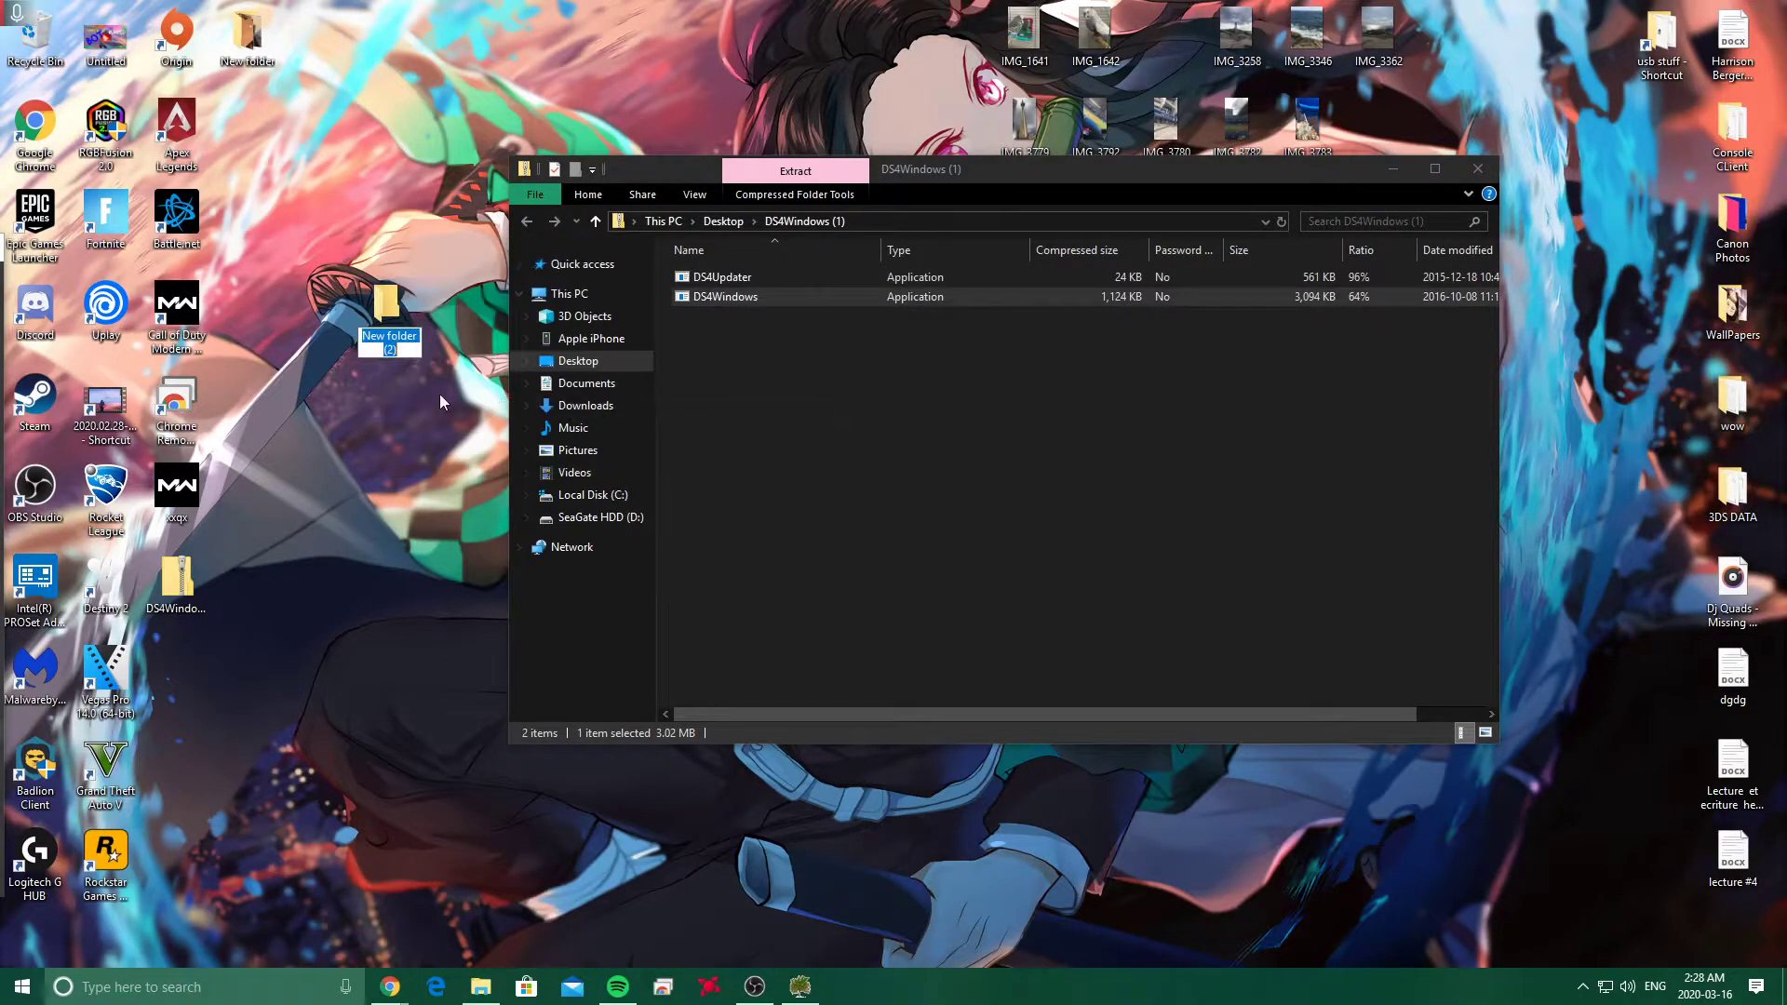
pyautogui.press('BackSpace')
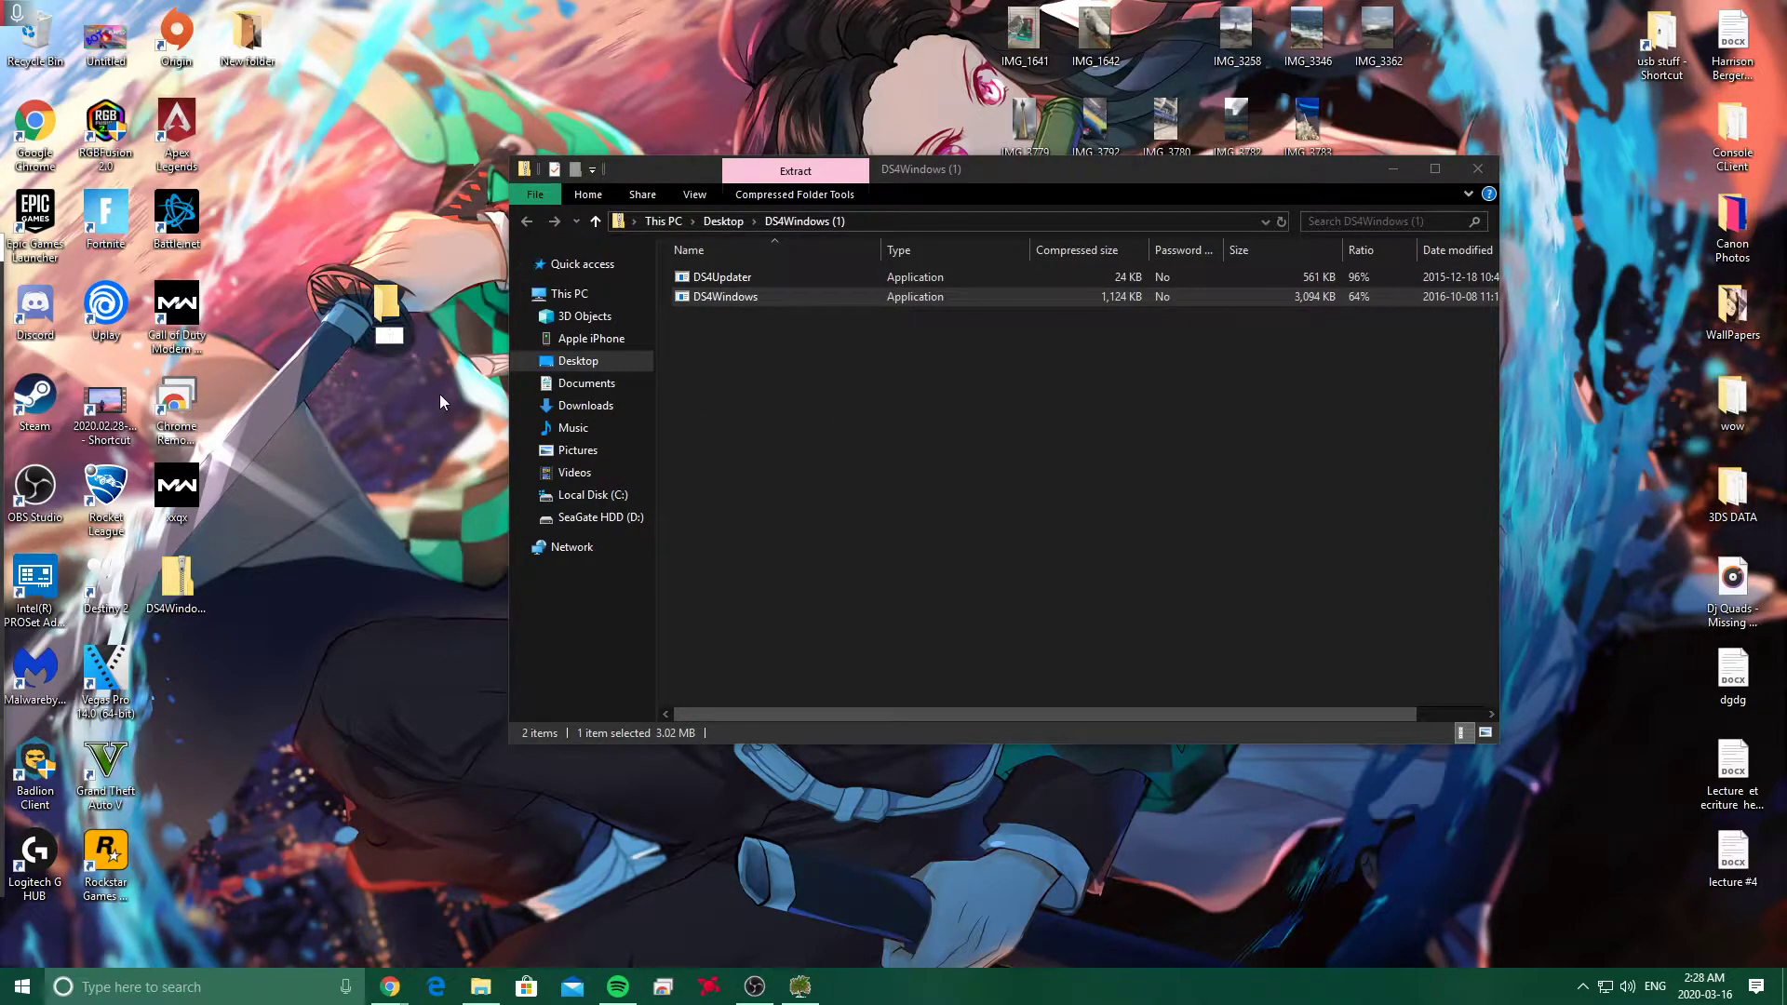
pyautogui.write('DS4')
pyautogui.press('Return')
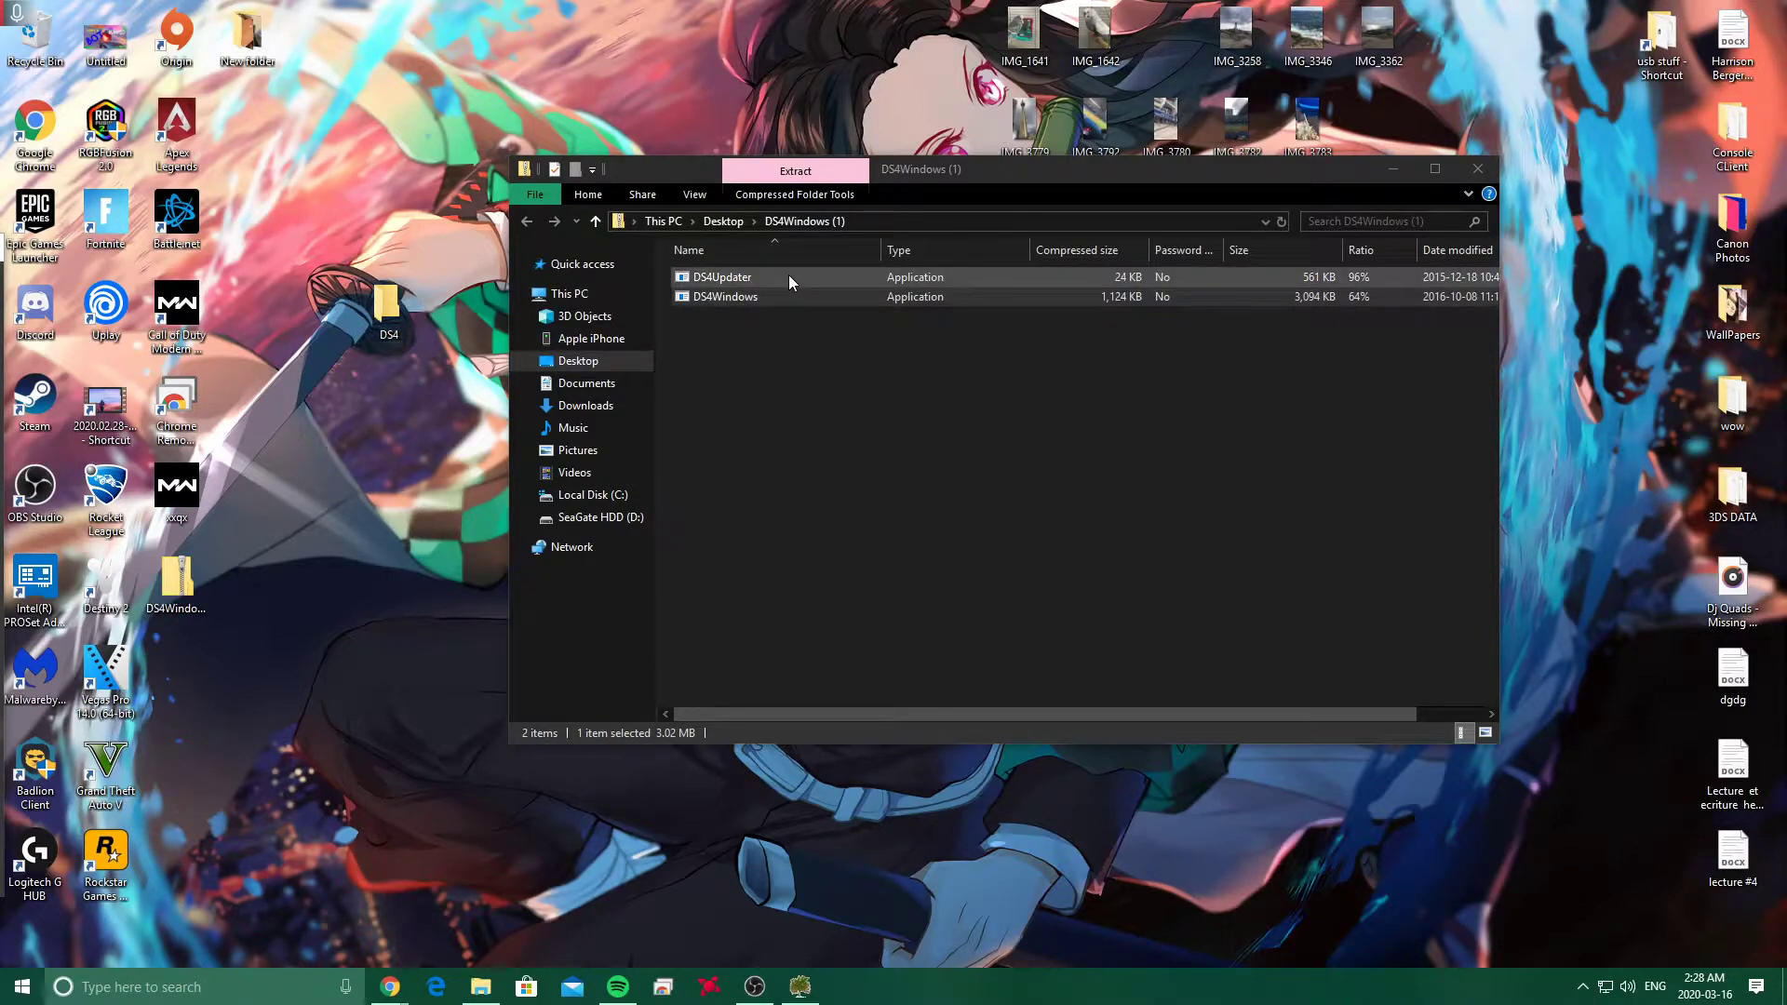
# Step: Copy DS4Updater and DS4Windows from the zip archive into the DS4 folder
pyautogui.moveTo(789, 276); pyautogui.dragTo(366, 203)
pyautogui.moveTo(445, 258); pyautogui.dragTo(386, 298)
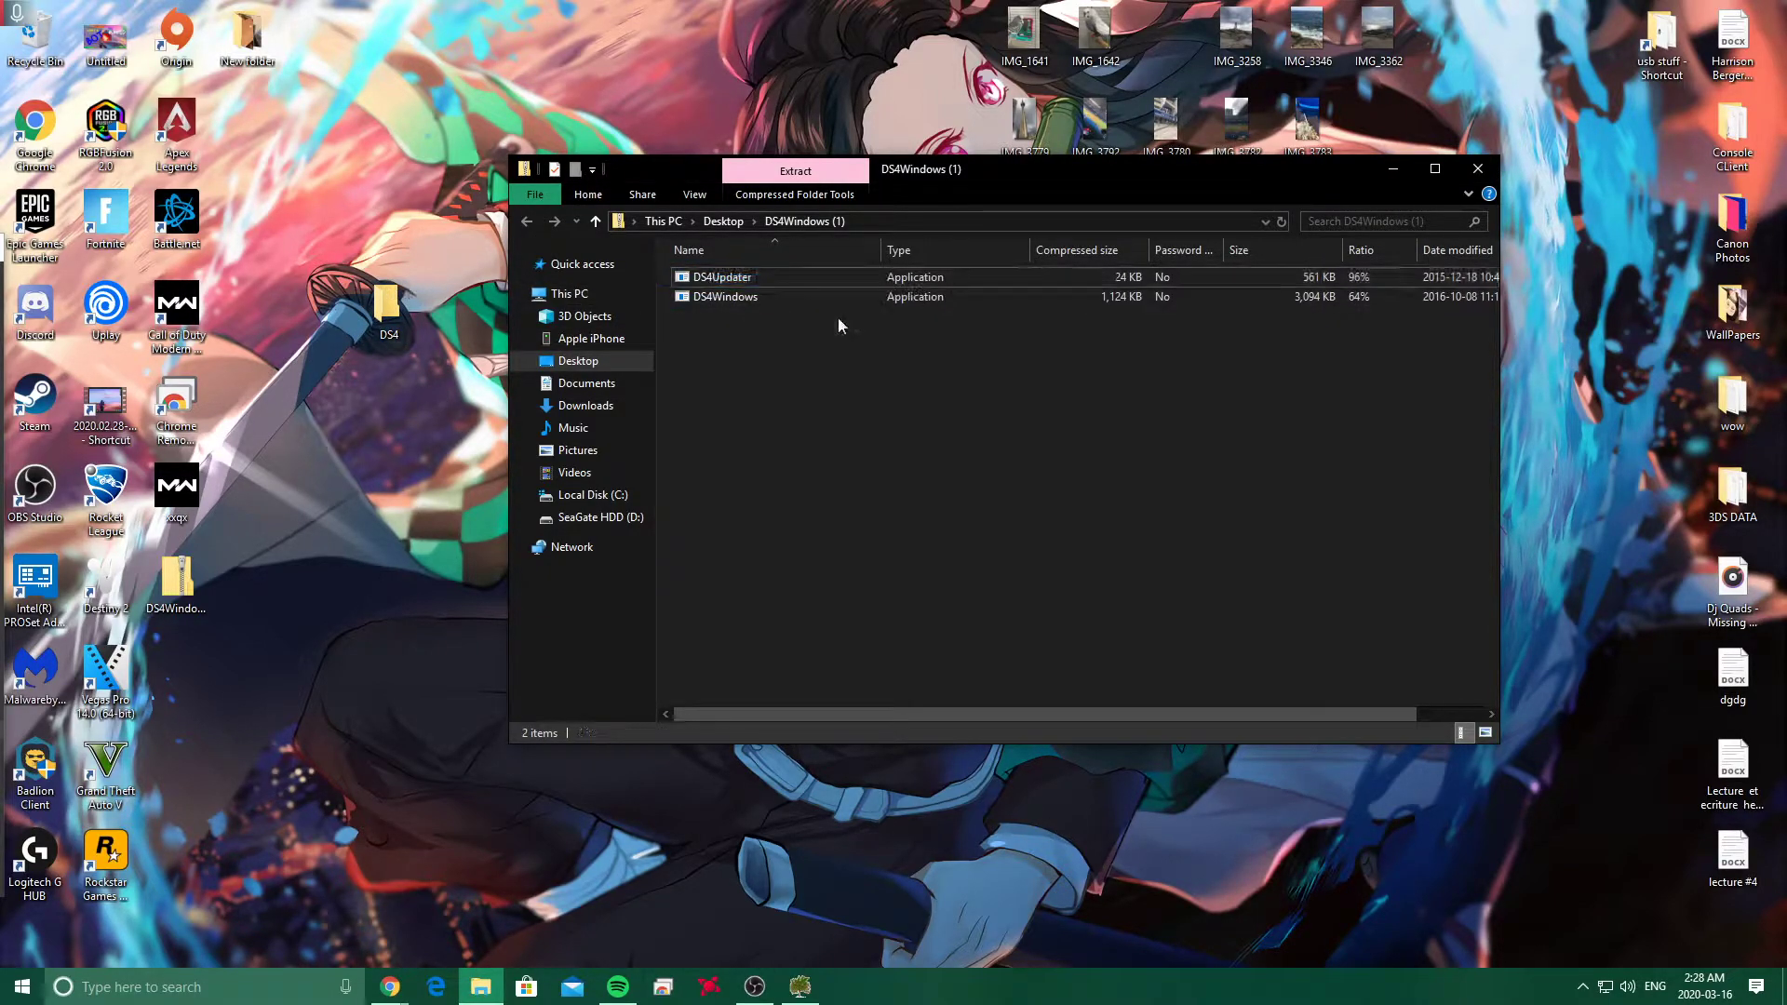
pyautogui.click(761, 278)
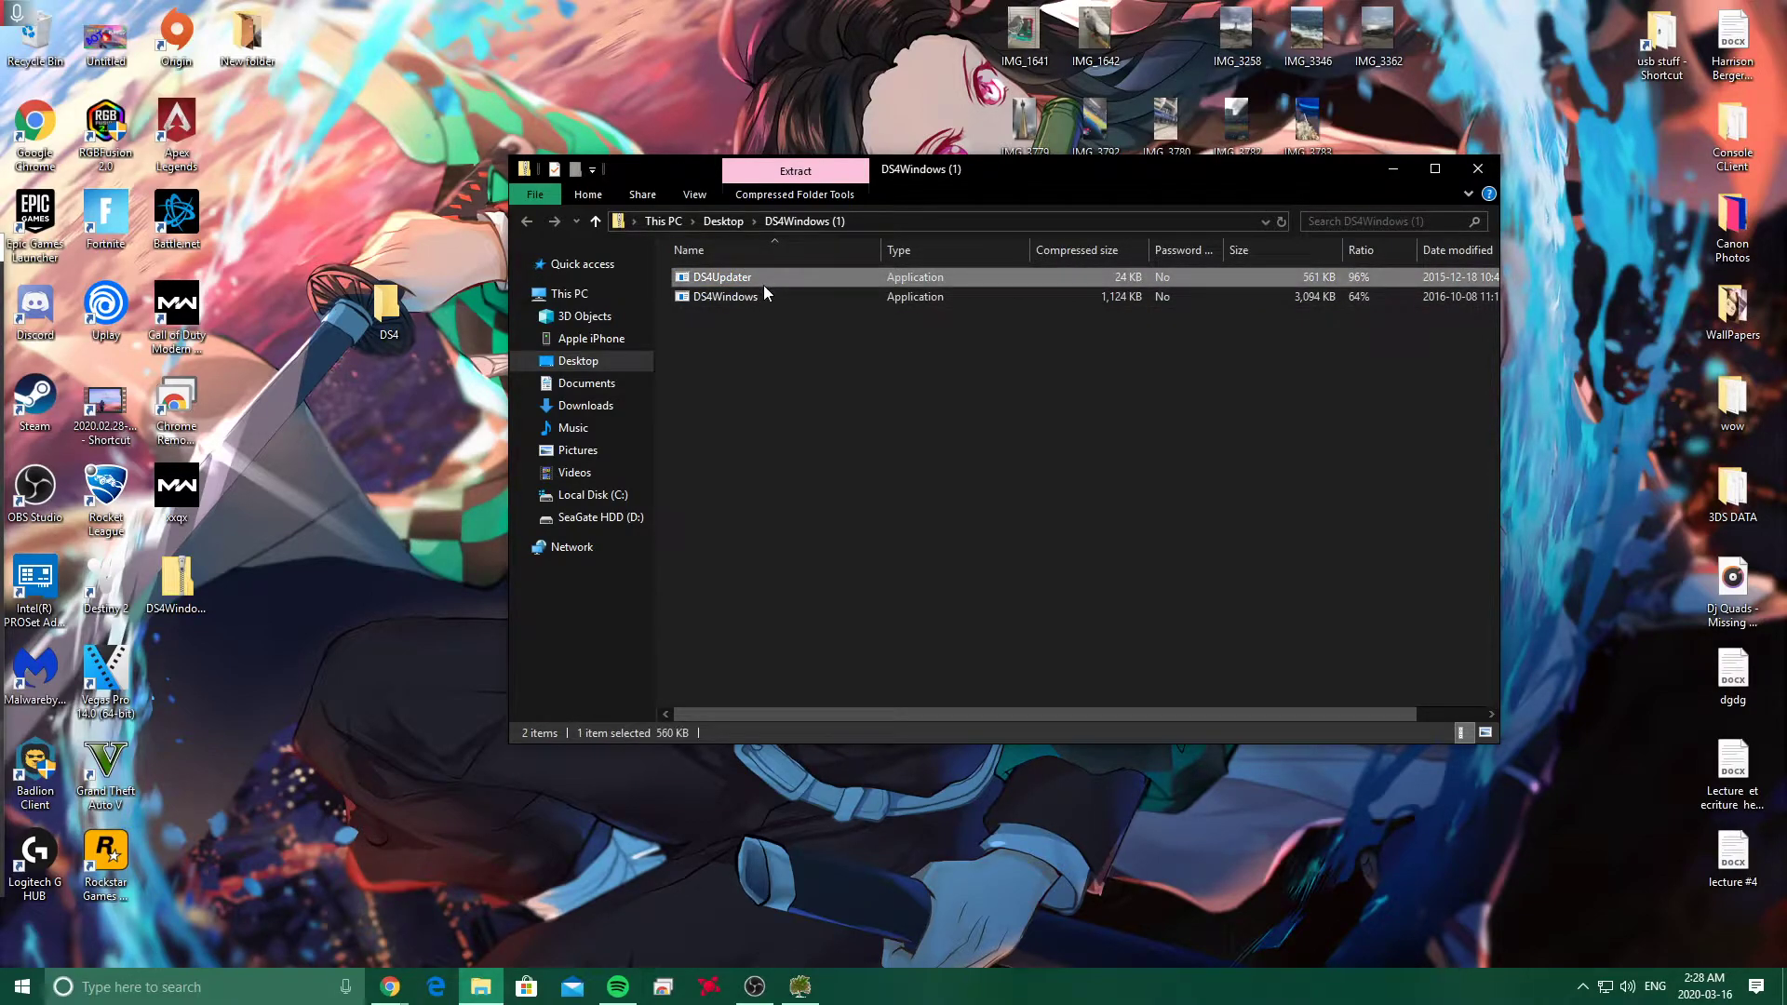
pyautogui.keyDown('ctrl'); pyautogui.click(763, 294); pyautogui.keyUp('ctrl')
pyautogui.moveTo(763, 294); pyautogui.dragTo(384, 312)
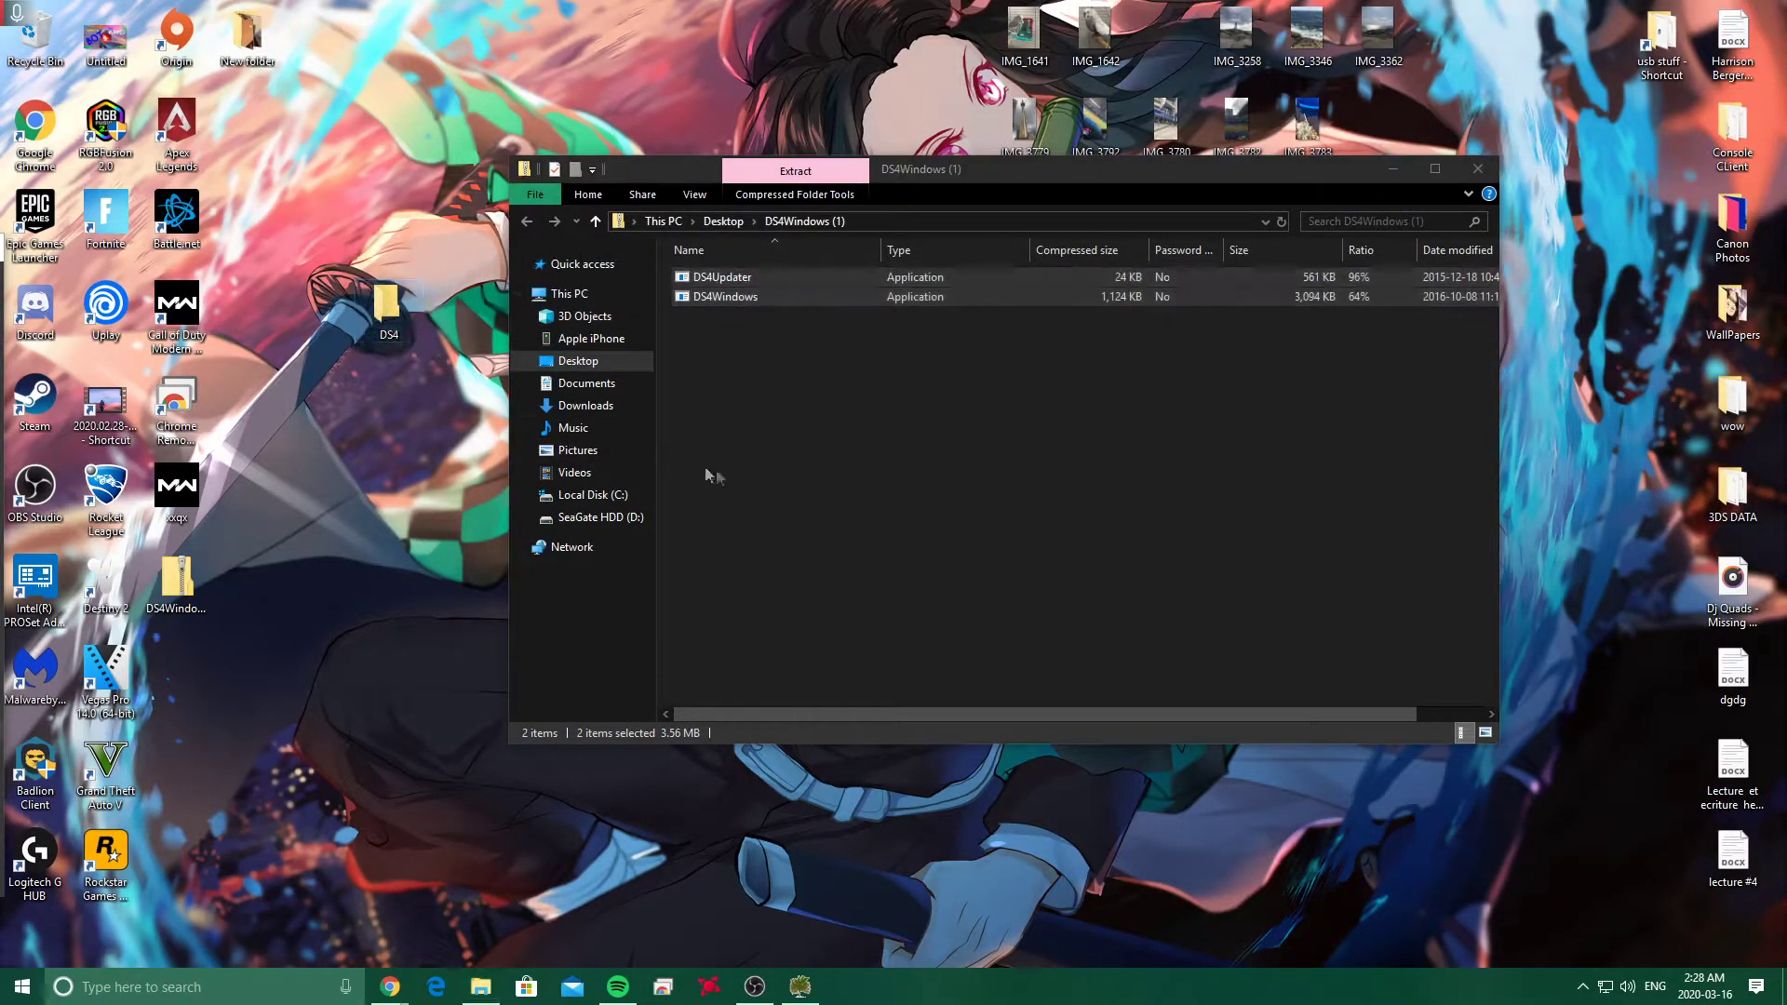
# Step: Open the DS4 folder and close the zip archive window
pyautogui.doubleClick(376, 307)
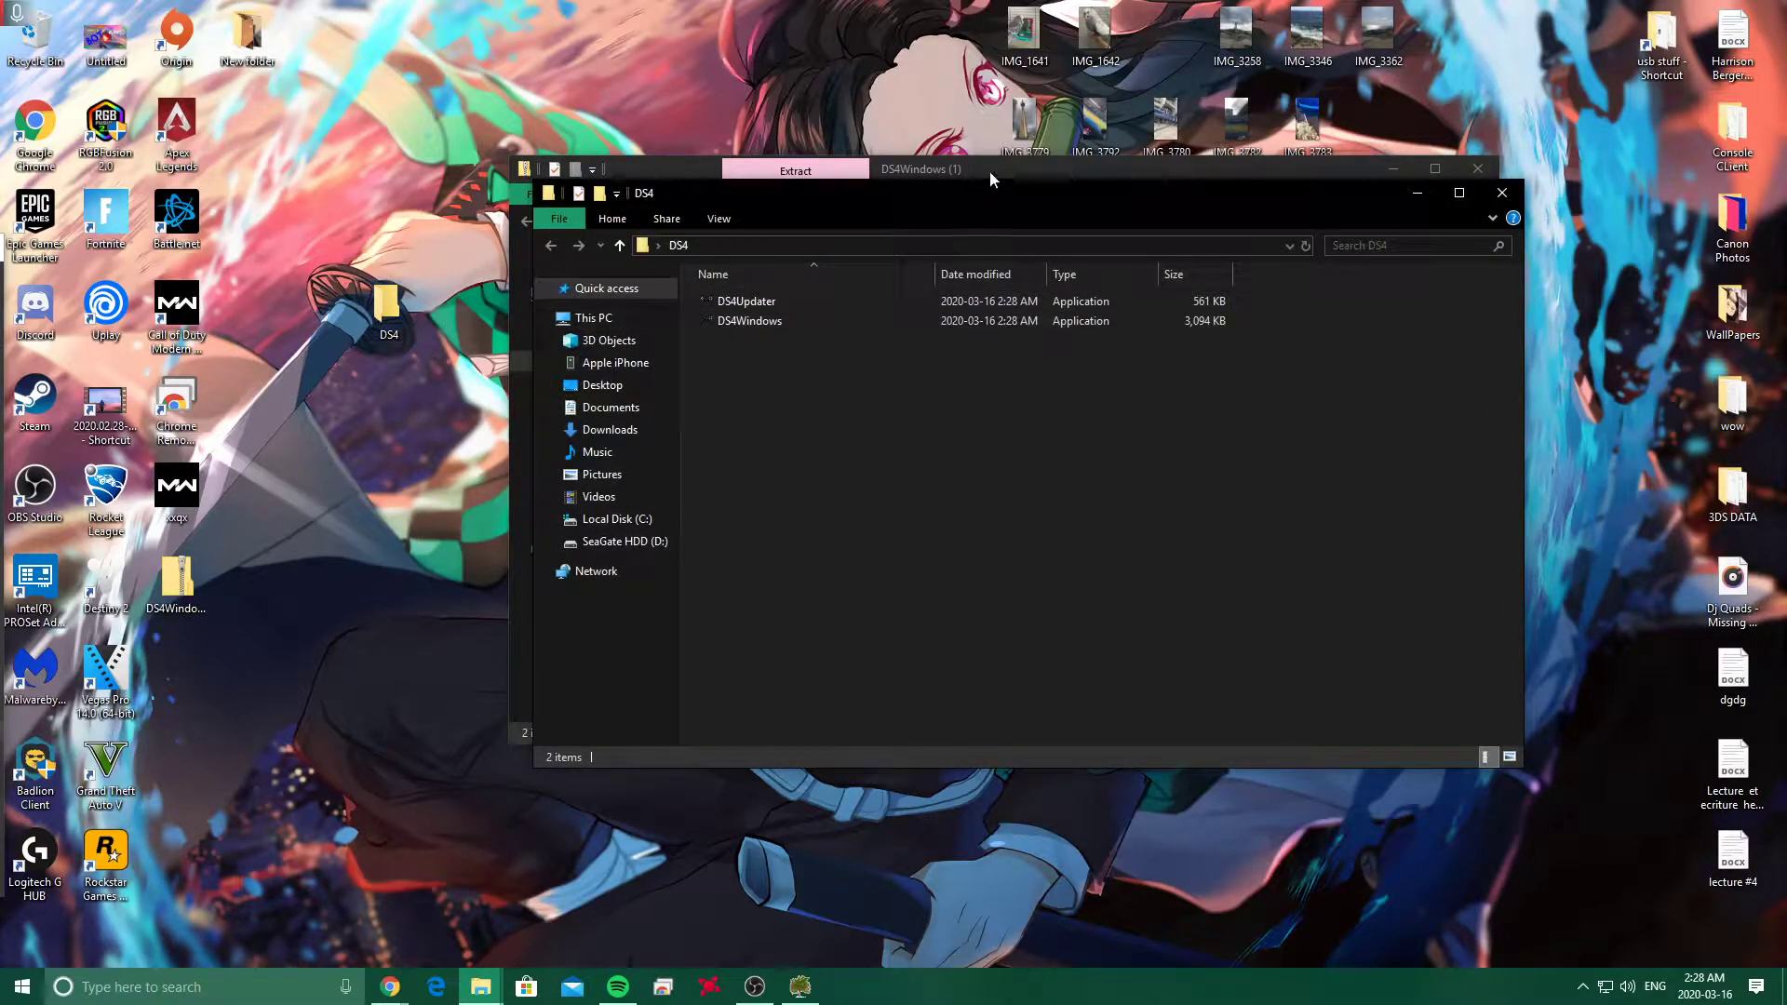
pyautogui.moveTo(991, 170); pyautogui.dragTo(619, 160)
pyautogui.click(1077, 160)
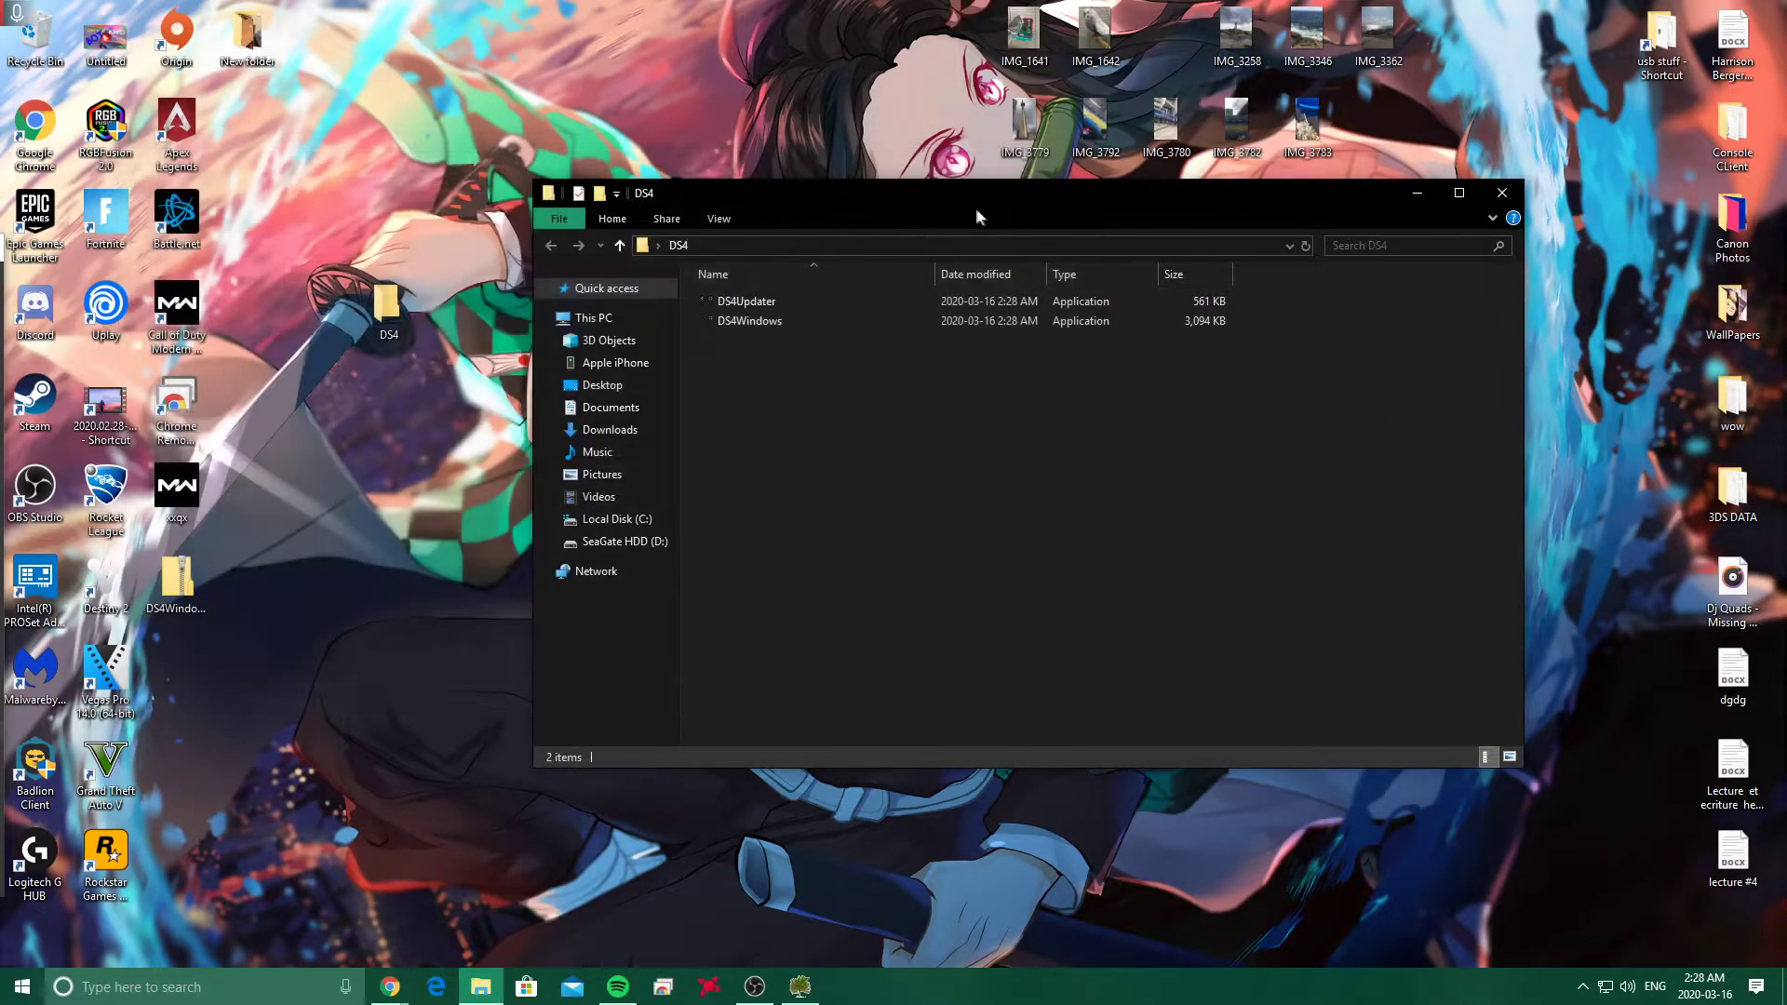
pyautogui.moveTo(750, 192); pyautogui.dragTo(657, 121)
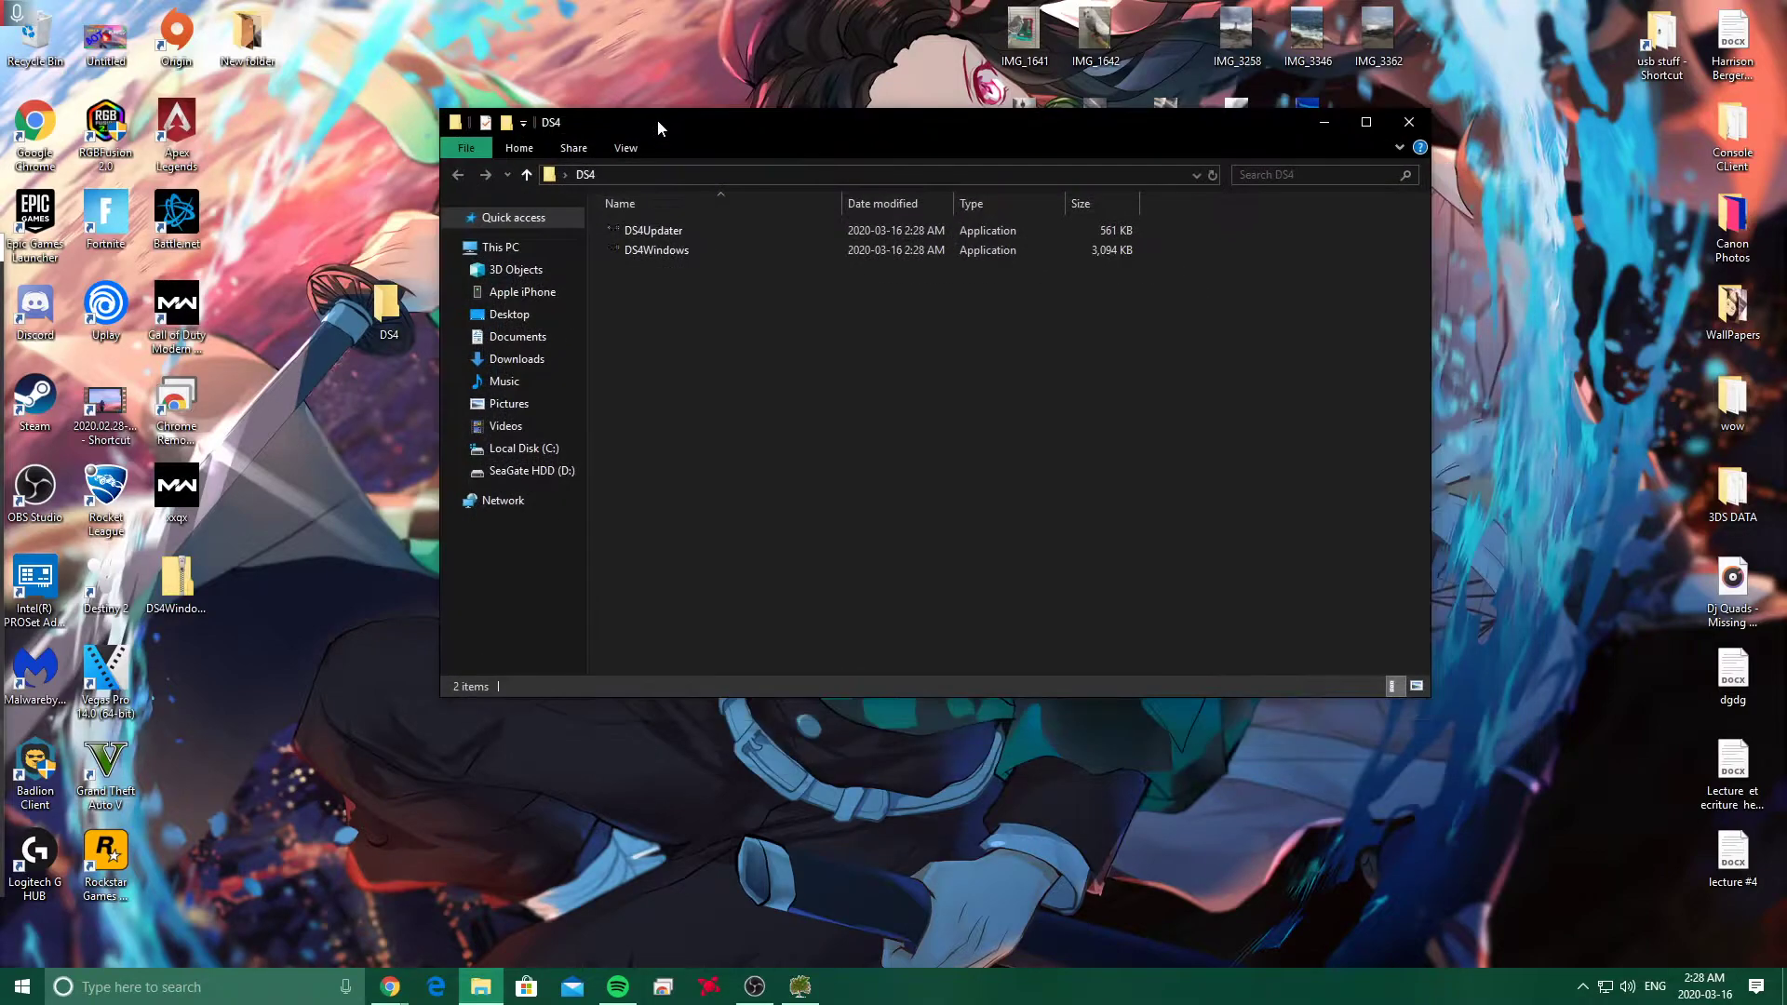
# Step: Launch DS4Windows with settings and profiles stored in the Program Folder
pyautogui.doubleClick(633, 254)
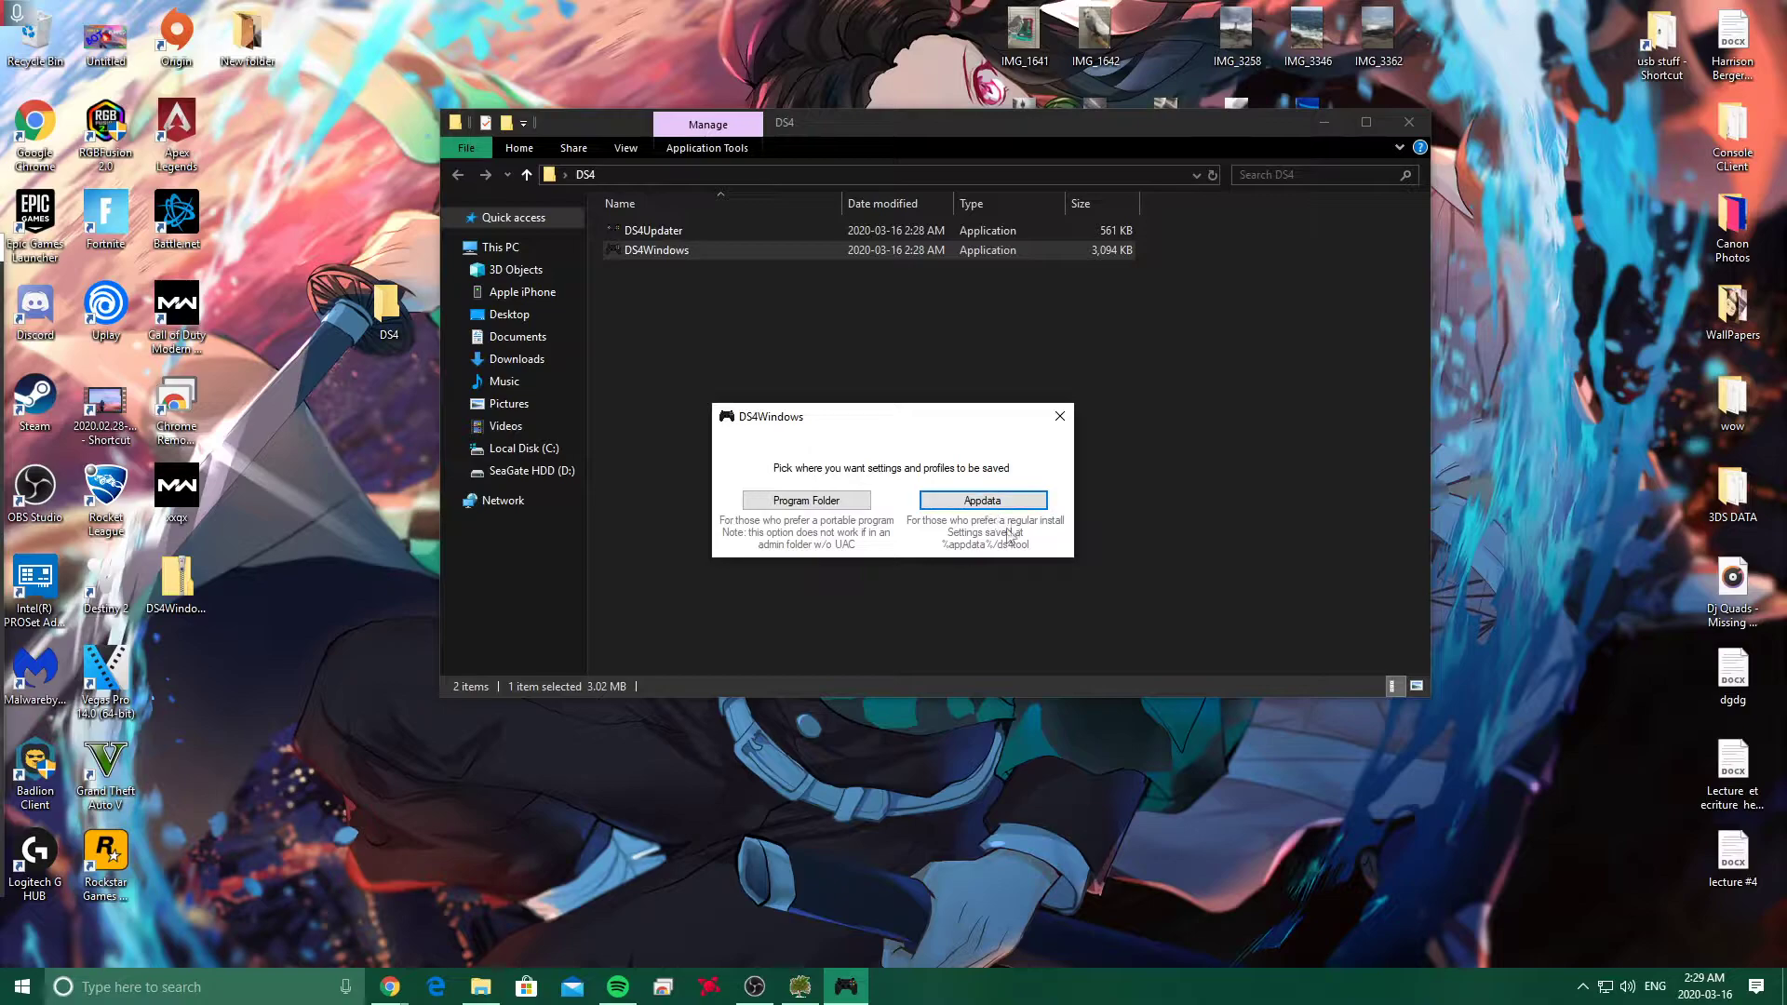
pyautogui.click(796, 504)
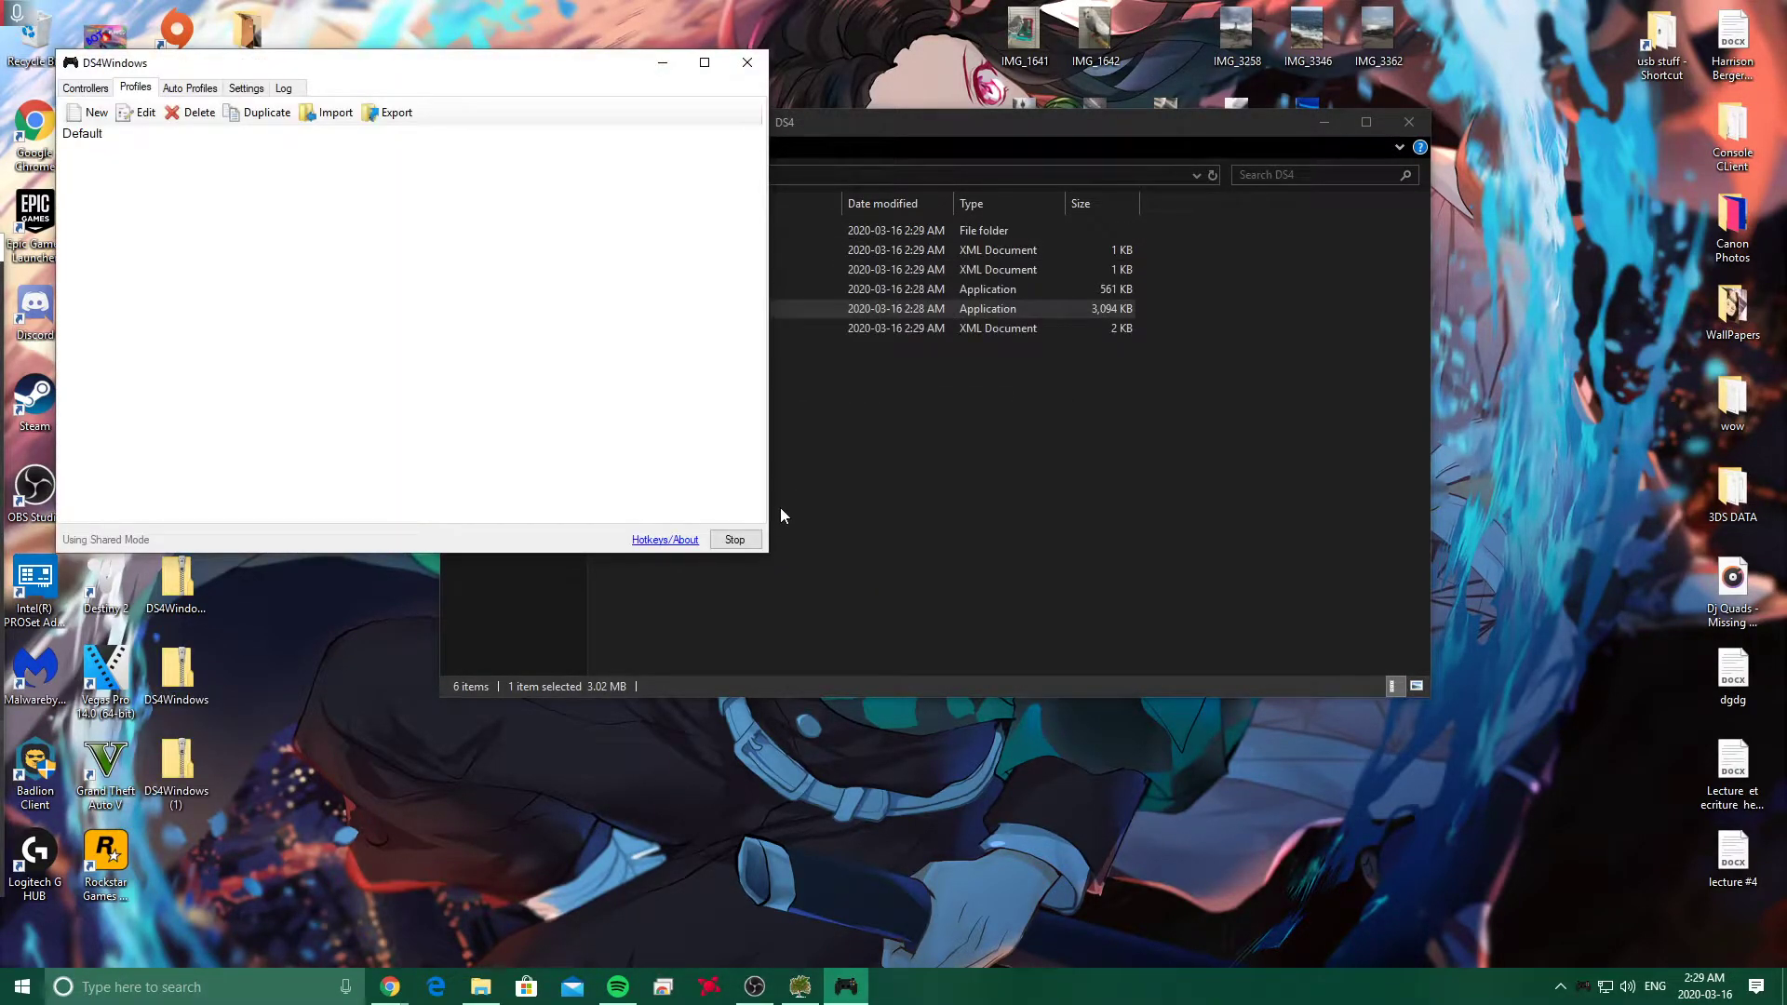
pyautogui.moveTo(522, 65); pyautogui.dragTo(970, 221)
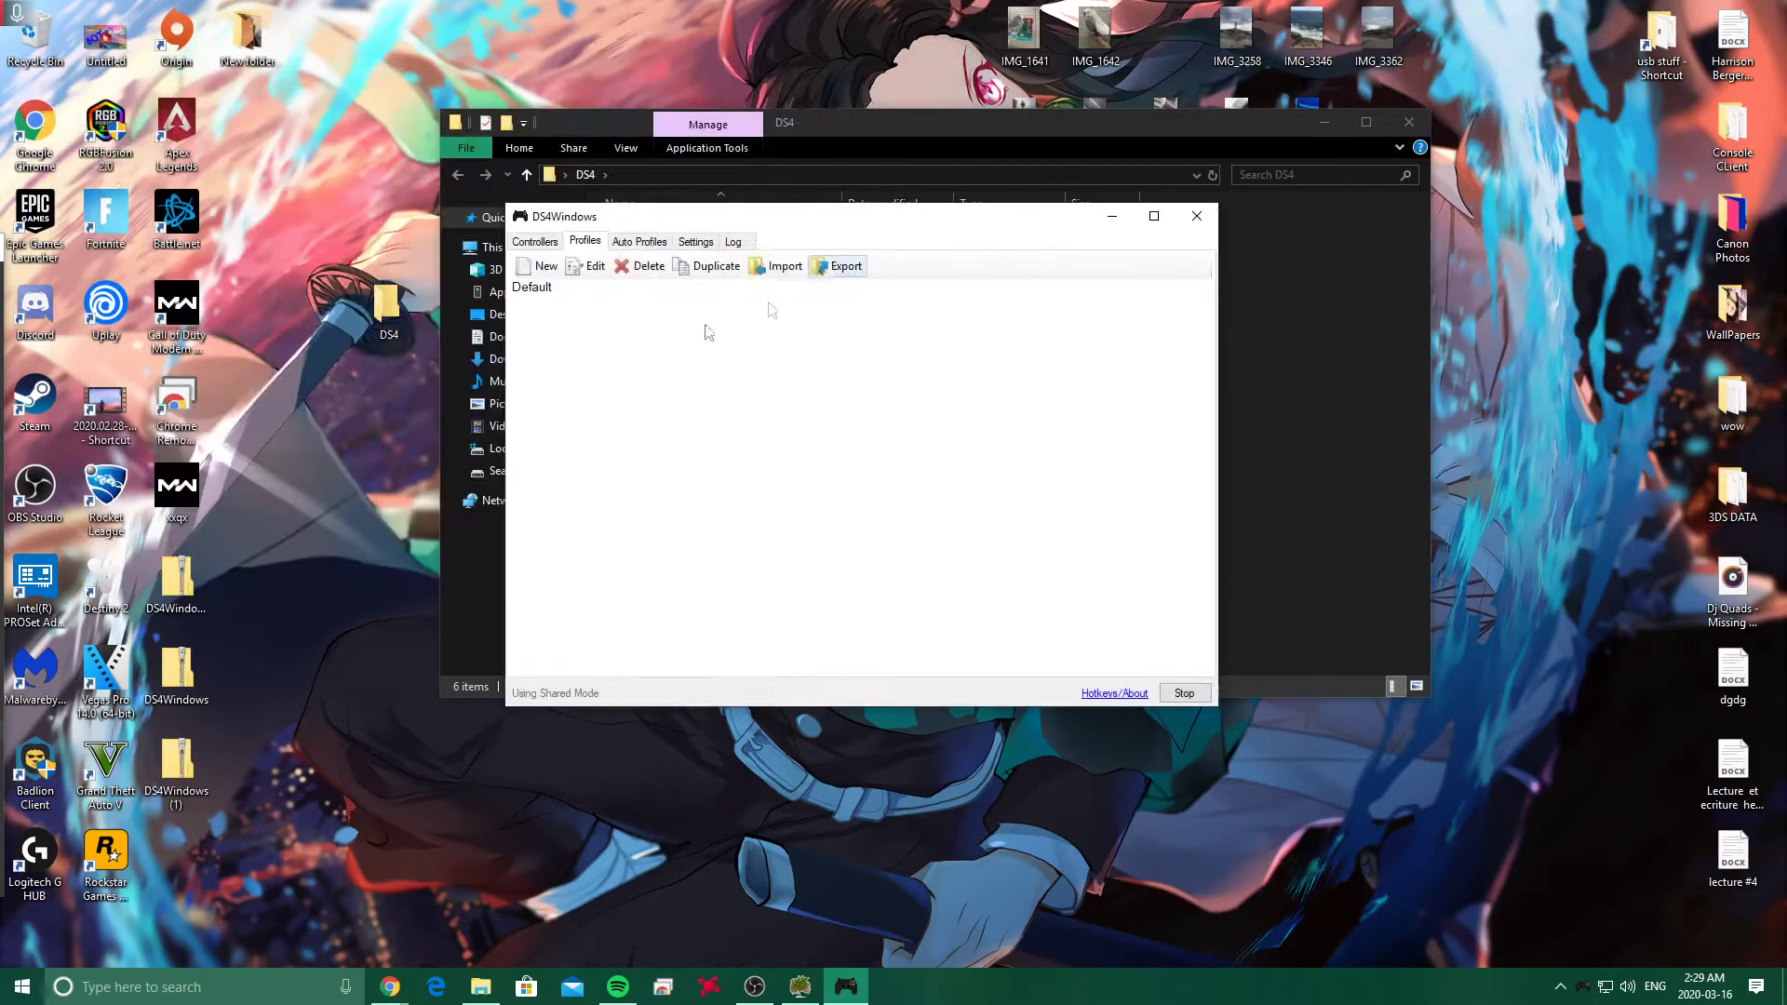
pyautogui.moveTo(795, 218); pyautogui.dragTo(546, 153)
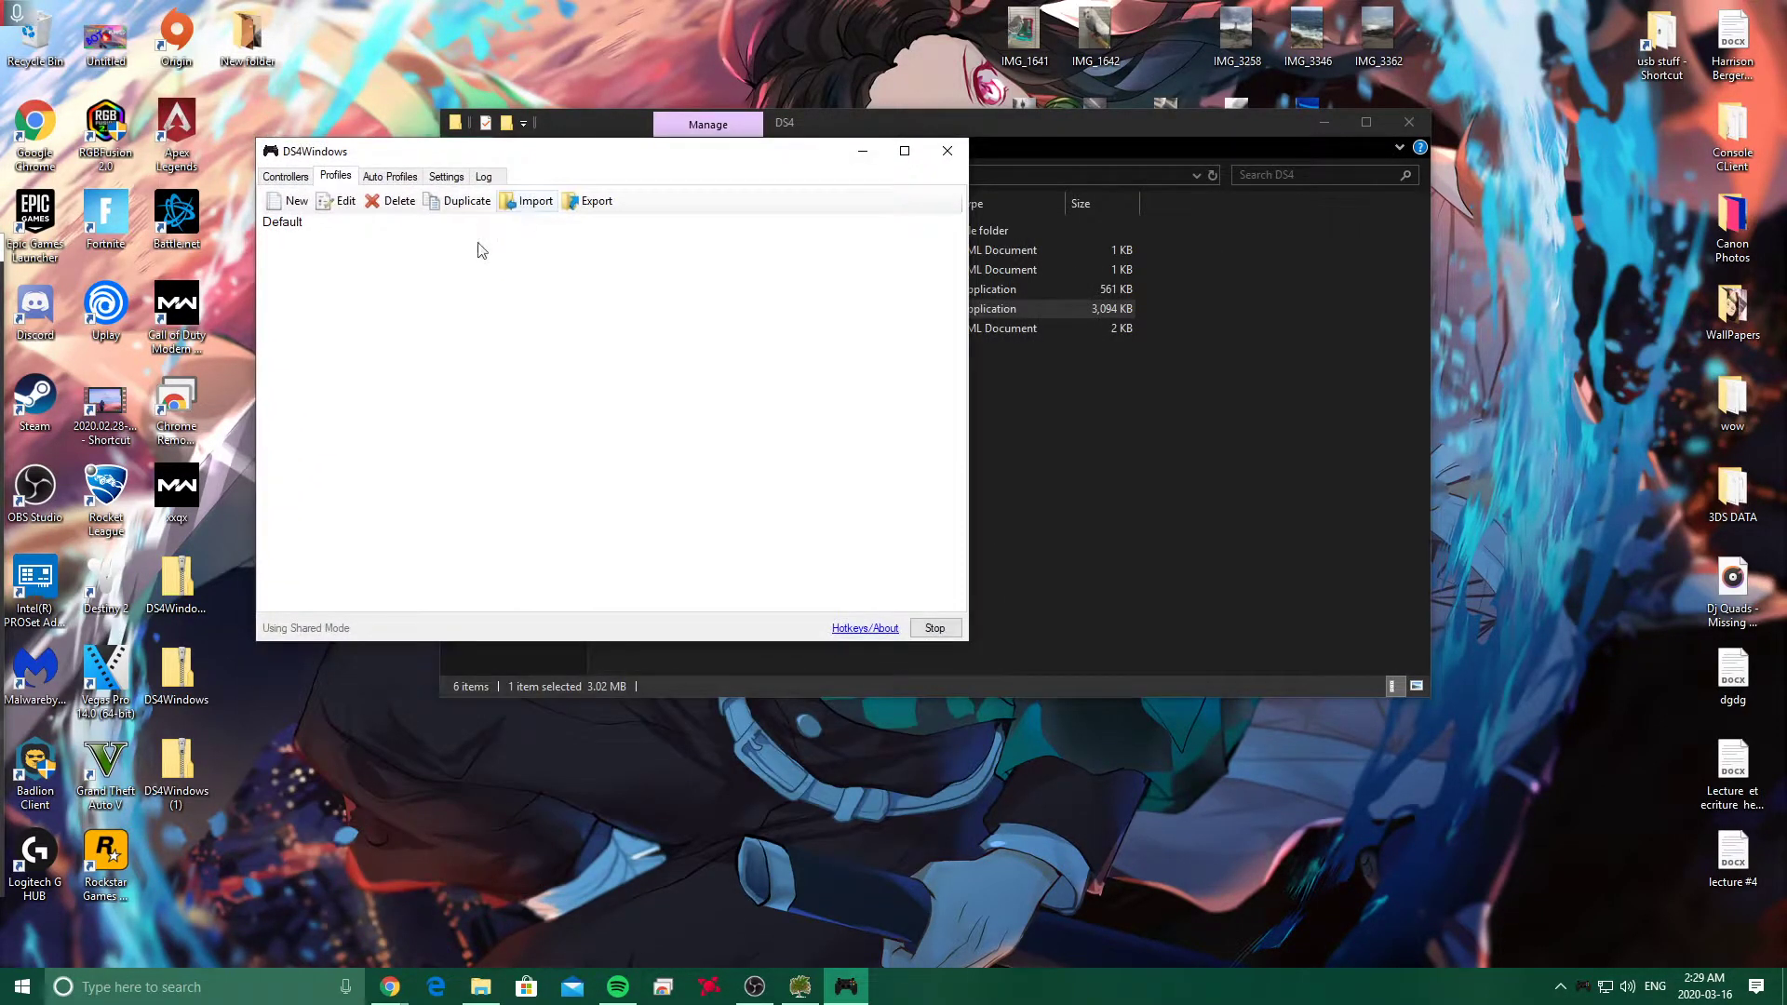
# Step: Look through the Controllers, Settings and Log tabs, then open the Default profile for editing
pyautogui.click(287, 177)
pyautogui.click(335, 177)
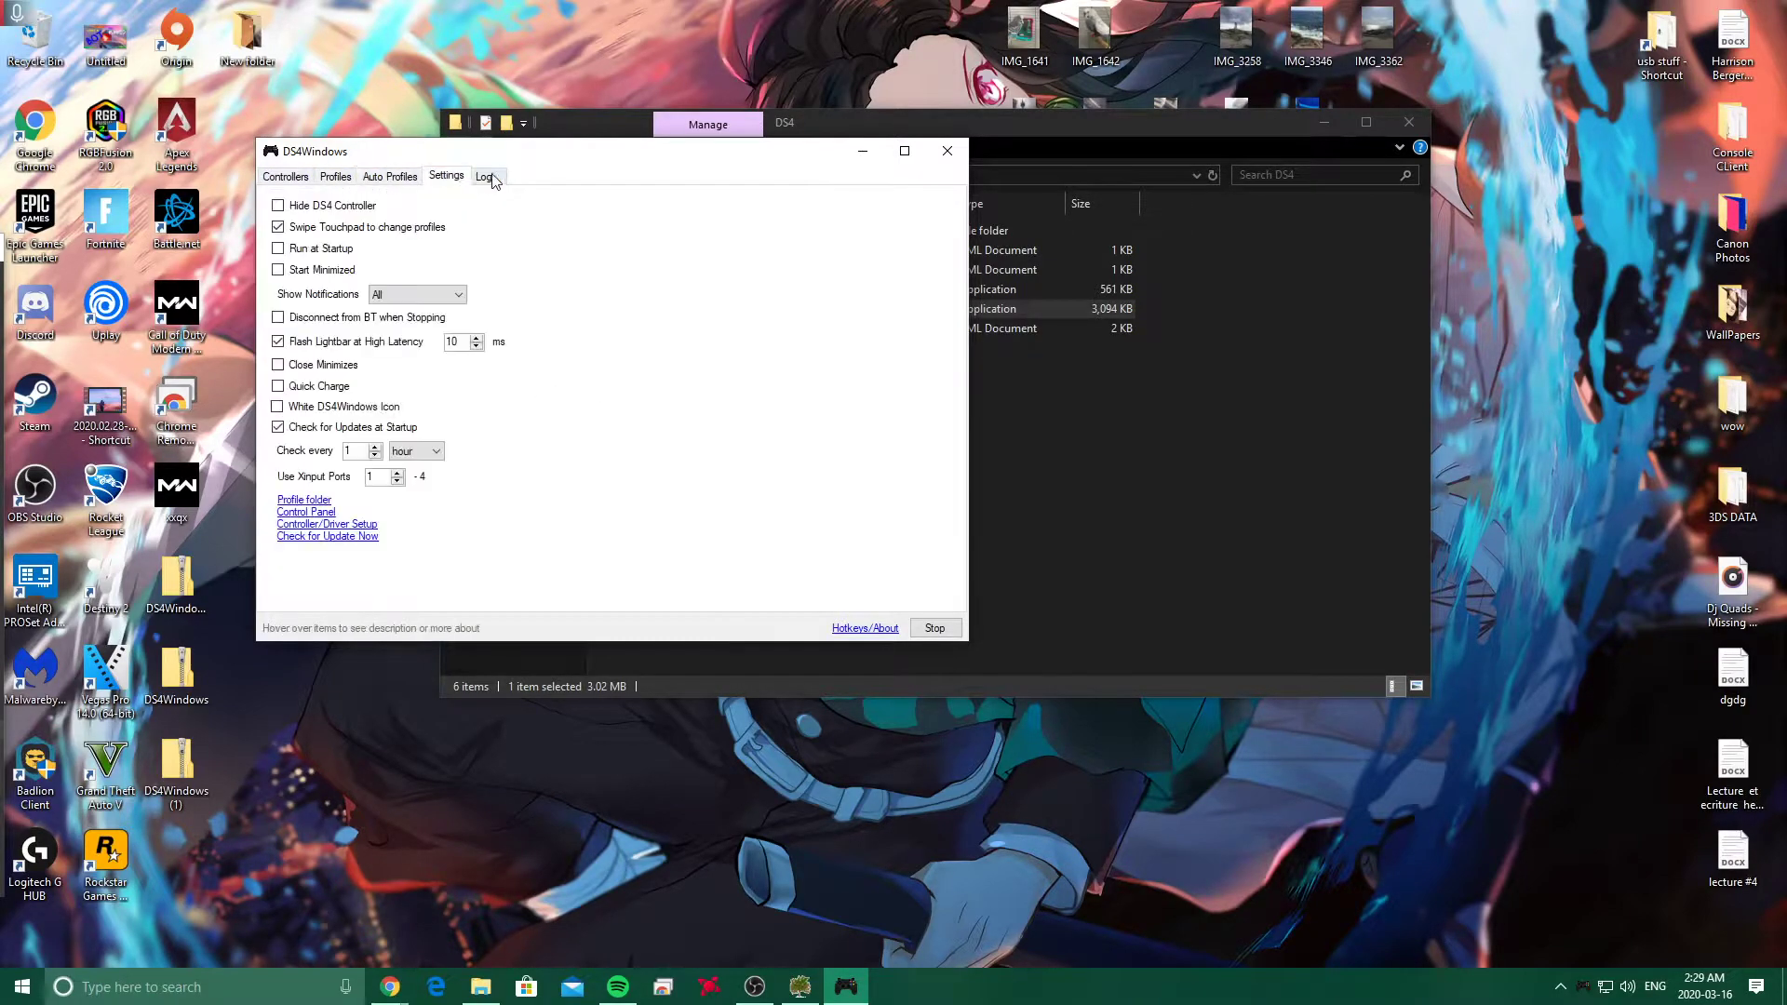
pyautogui.click(484, 177)
pyautogui.click(336, 177)
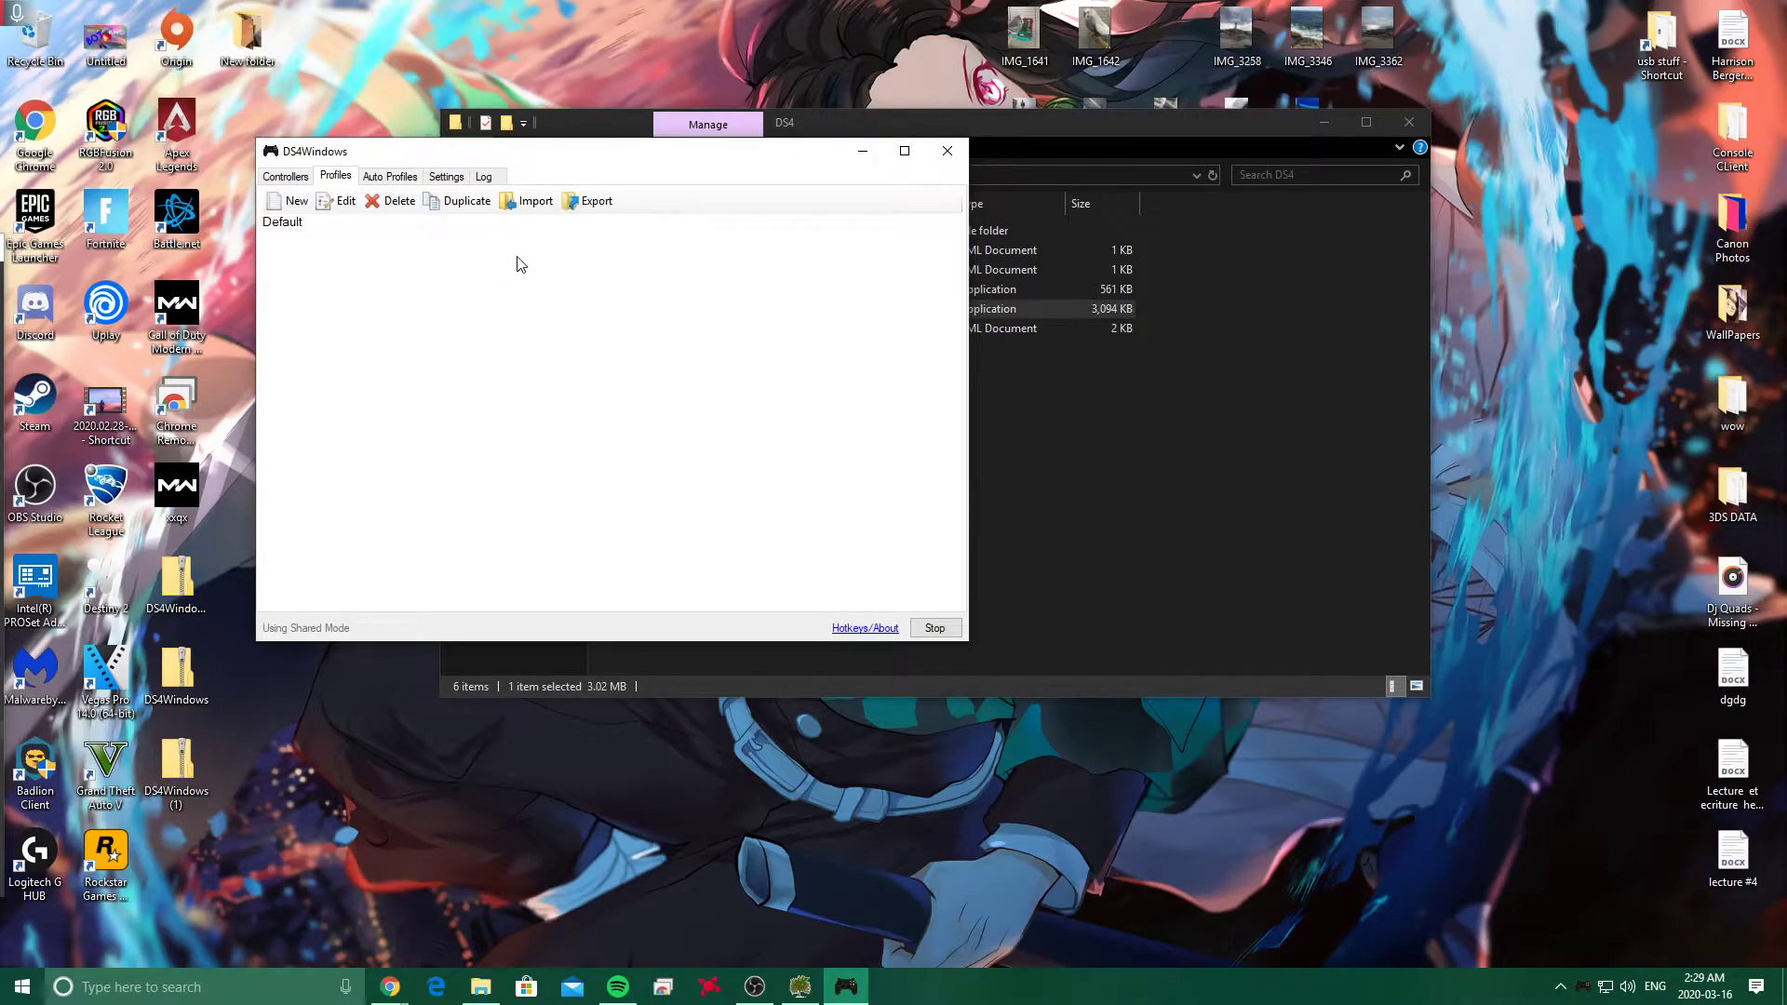
pyautogui.doubleClick(307, 224)
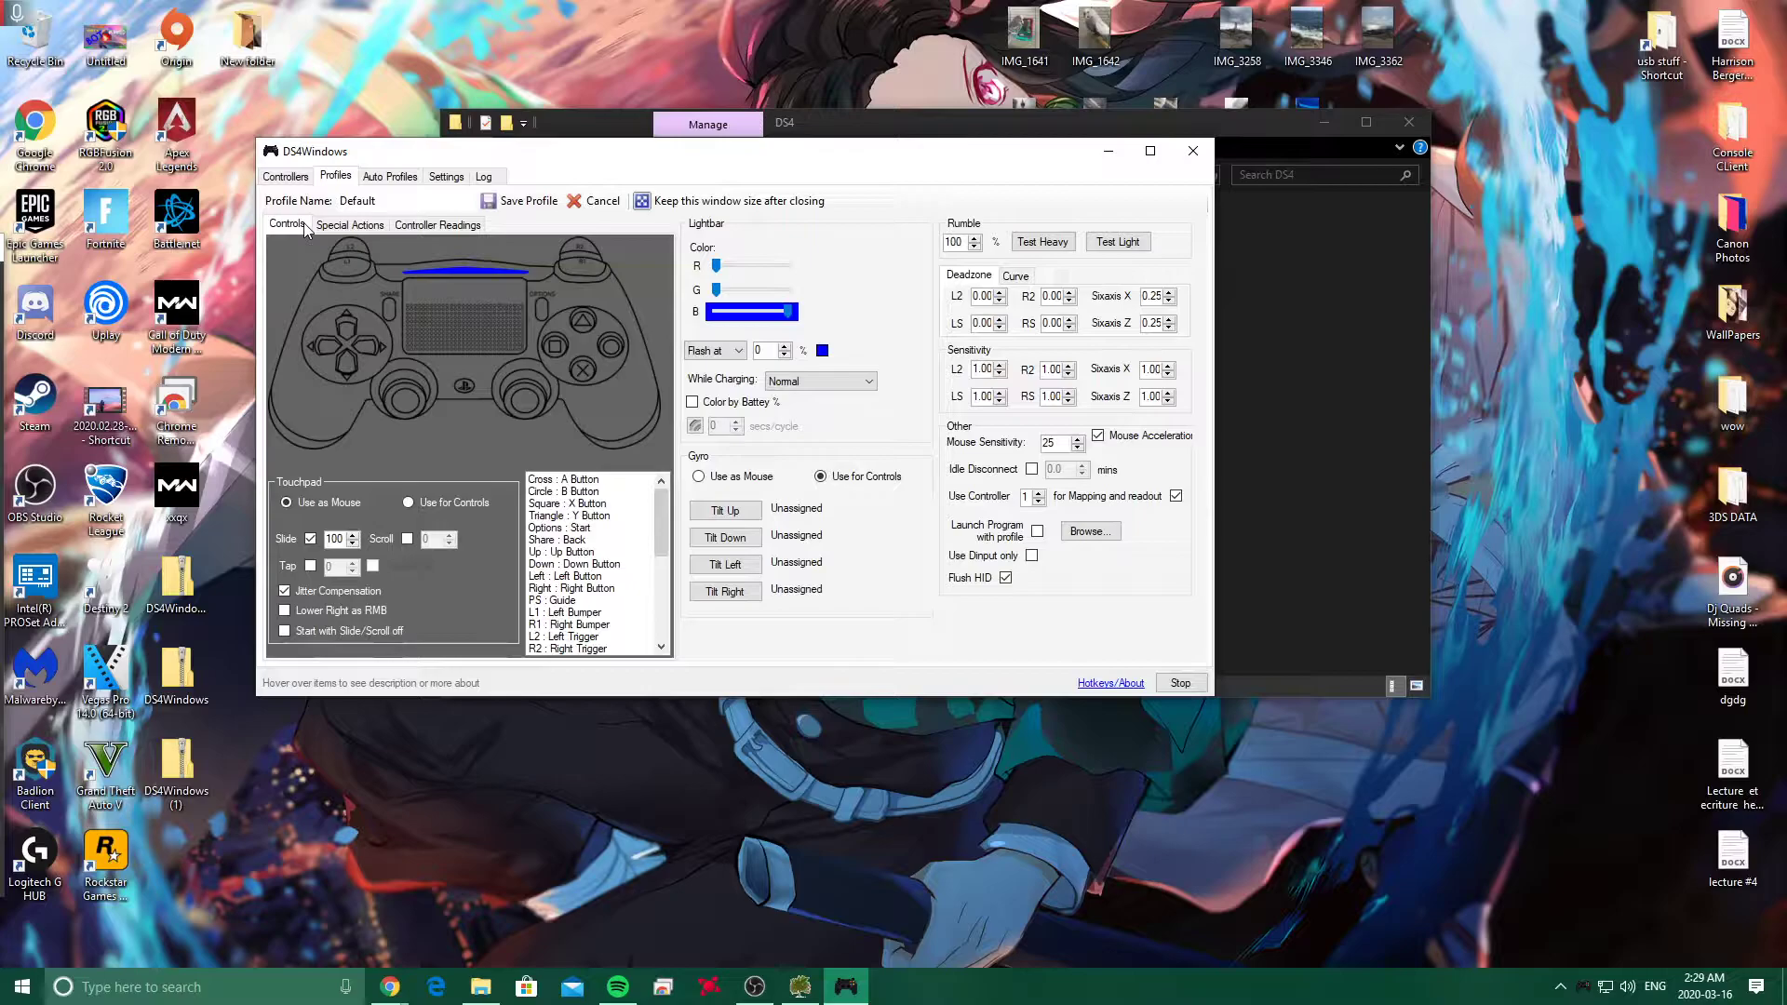
pyautogui.click(287, 177)
pyautogui.click(337, 177)
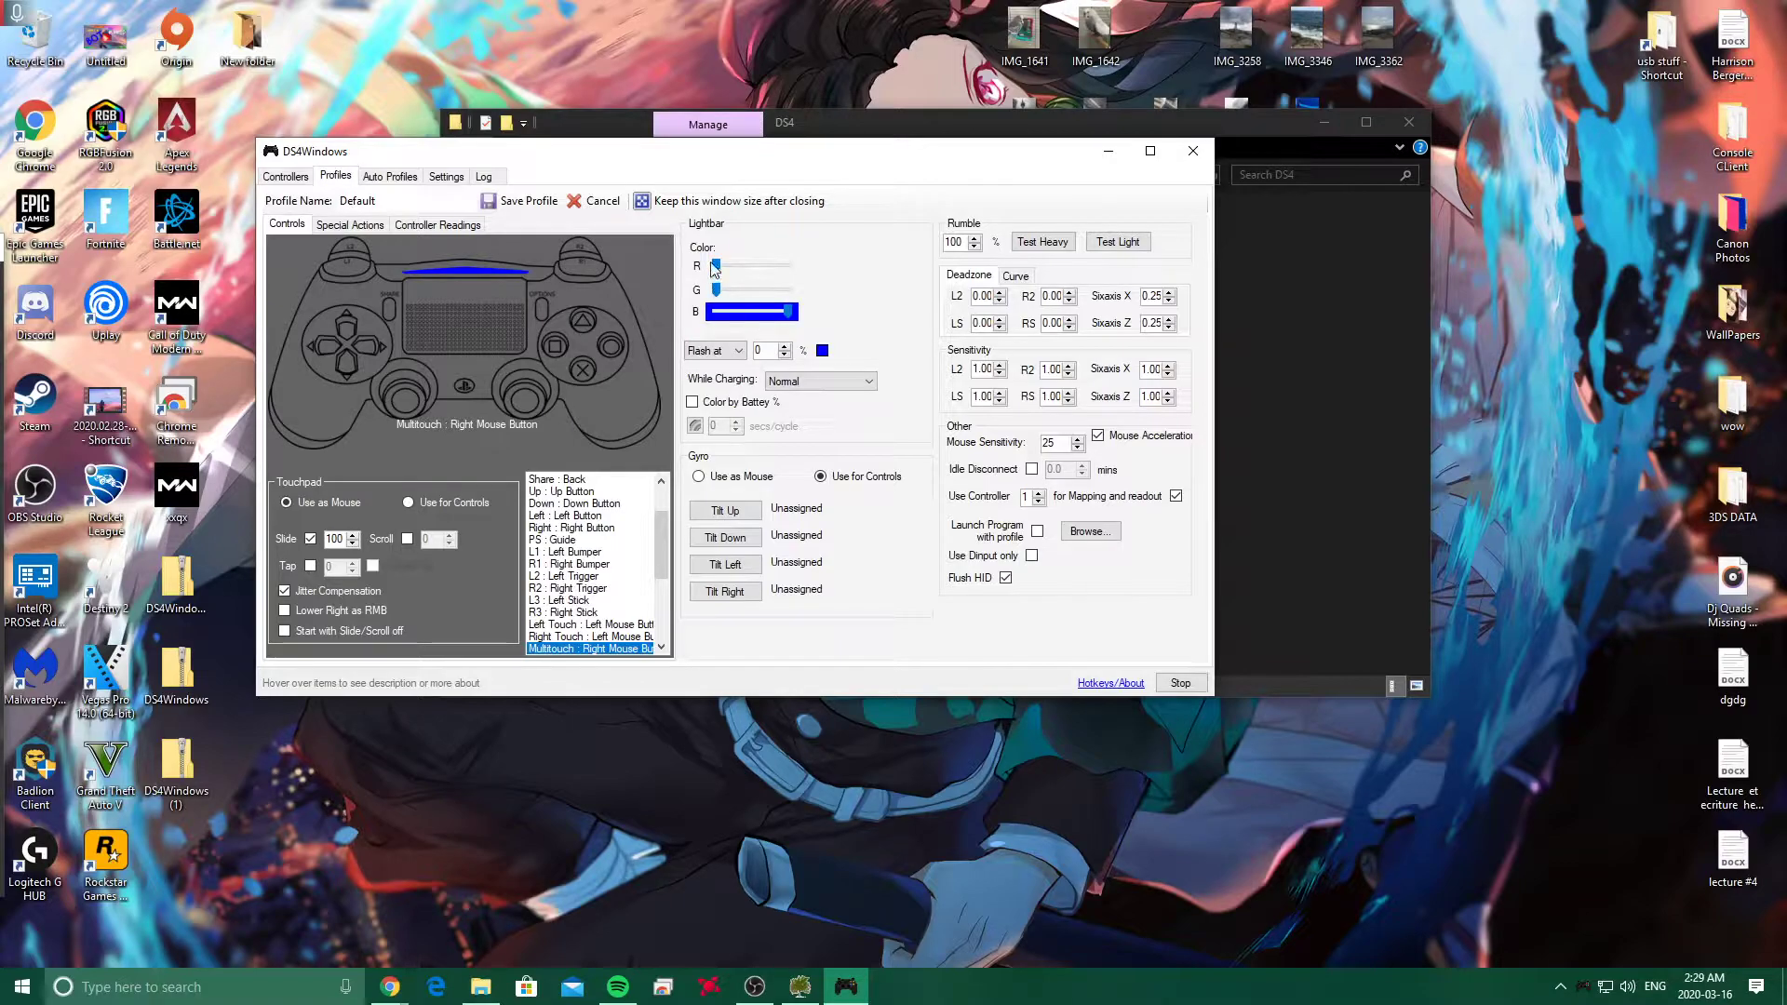
pyautogui.moveTo(715, 265); pyautogui.dragTo(782, 314)
pyautogui.click(808, 383)
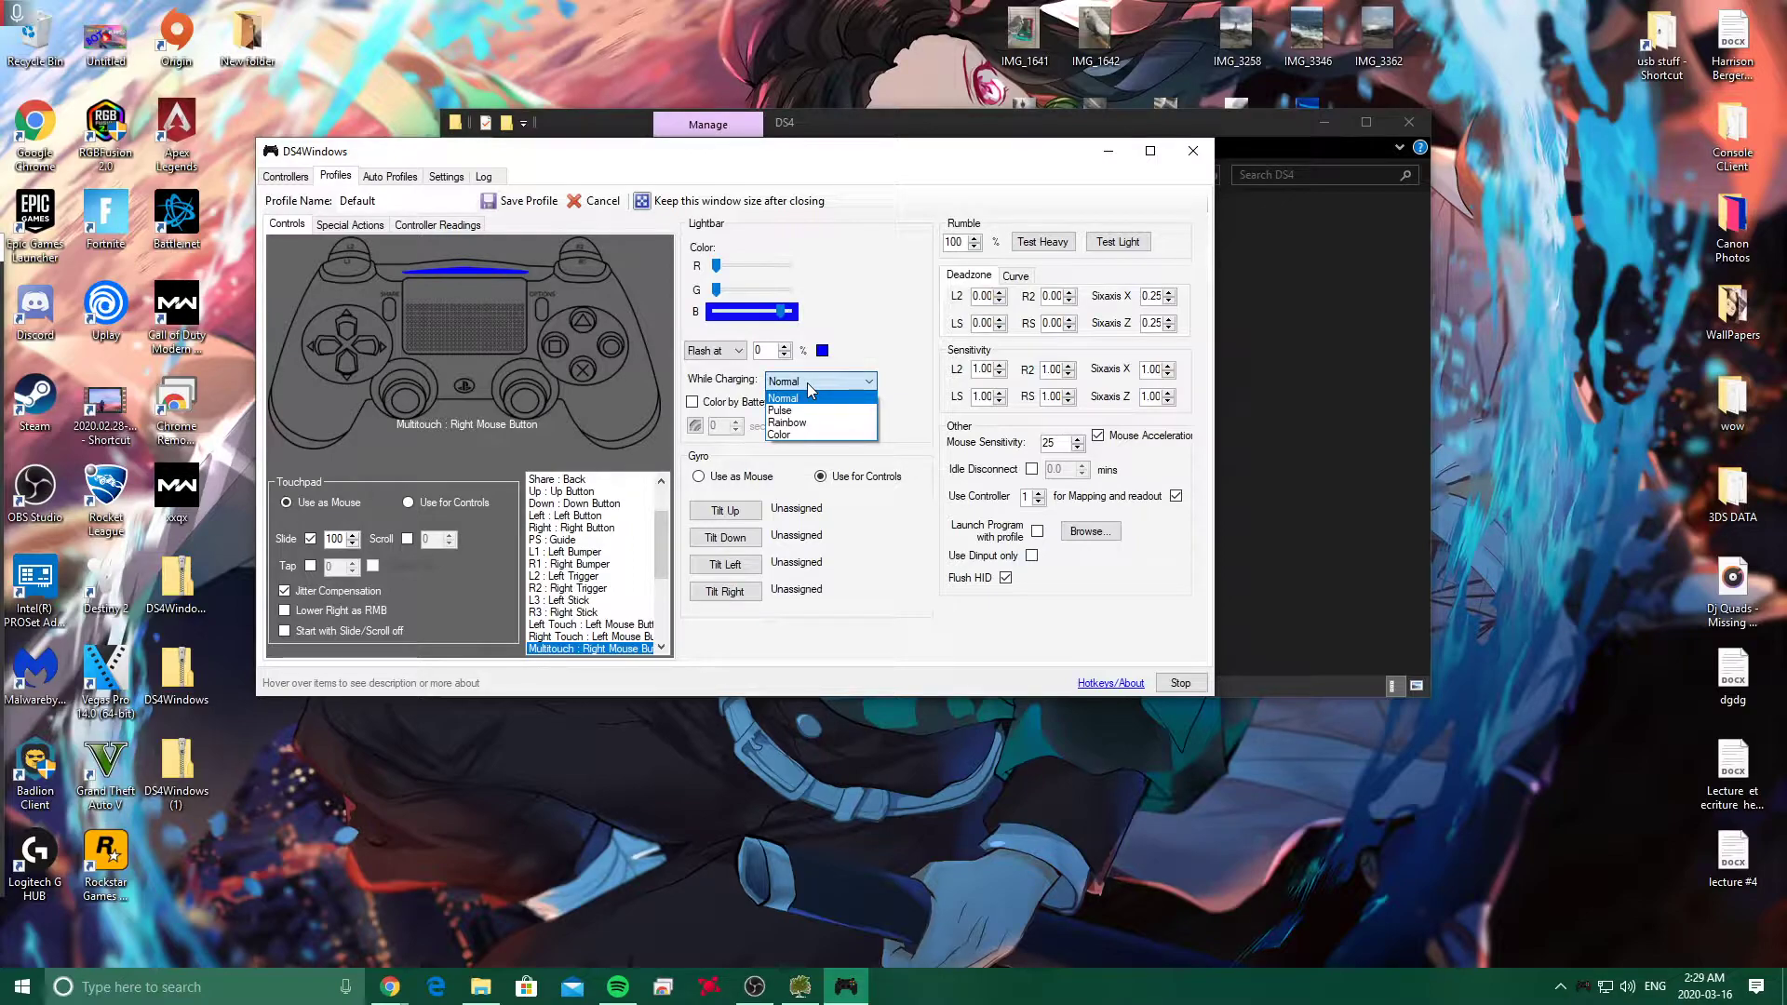
pyautogui.click(789, 398)
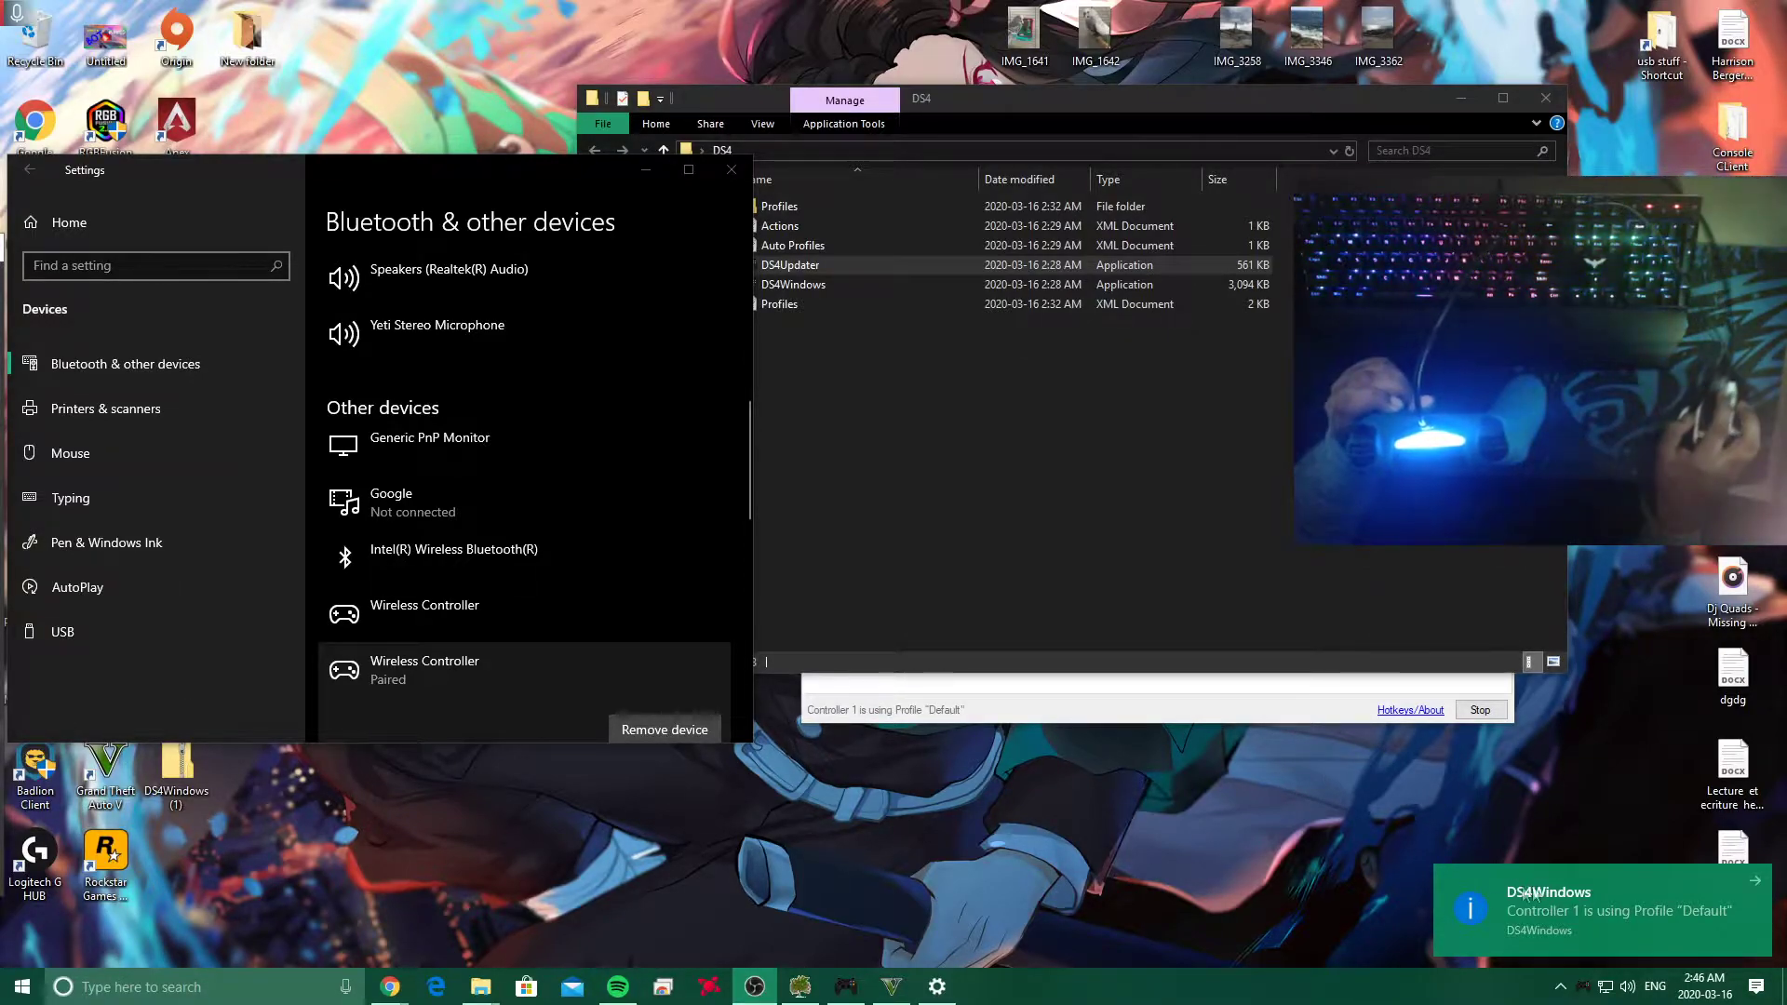
# Step: Leave controller 1 on the Default profile with the Wireless Controller paired over Bluetooth
pyautogui.moveTo(1581, 930)
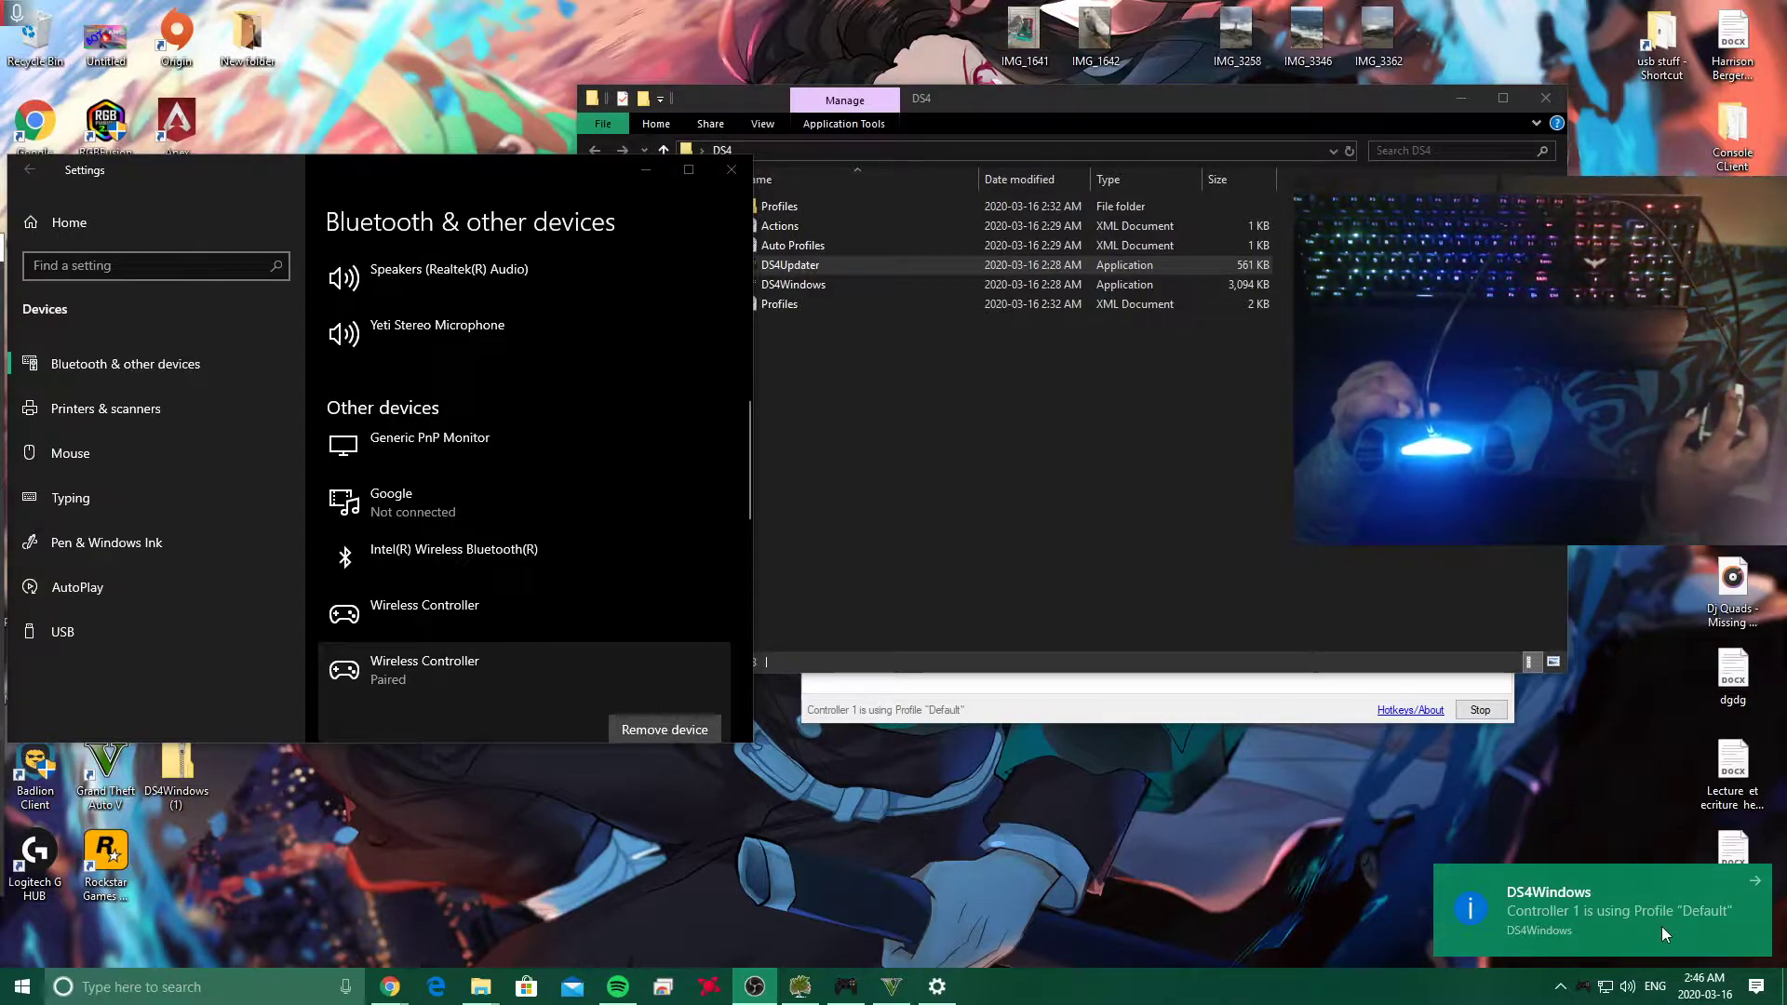
# Step: Remove the Wireless Controller from the Bluetooth devices, confirming with Yes
pyautogui.click(1202, 703)
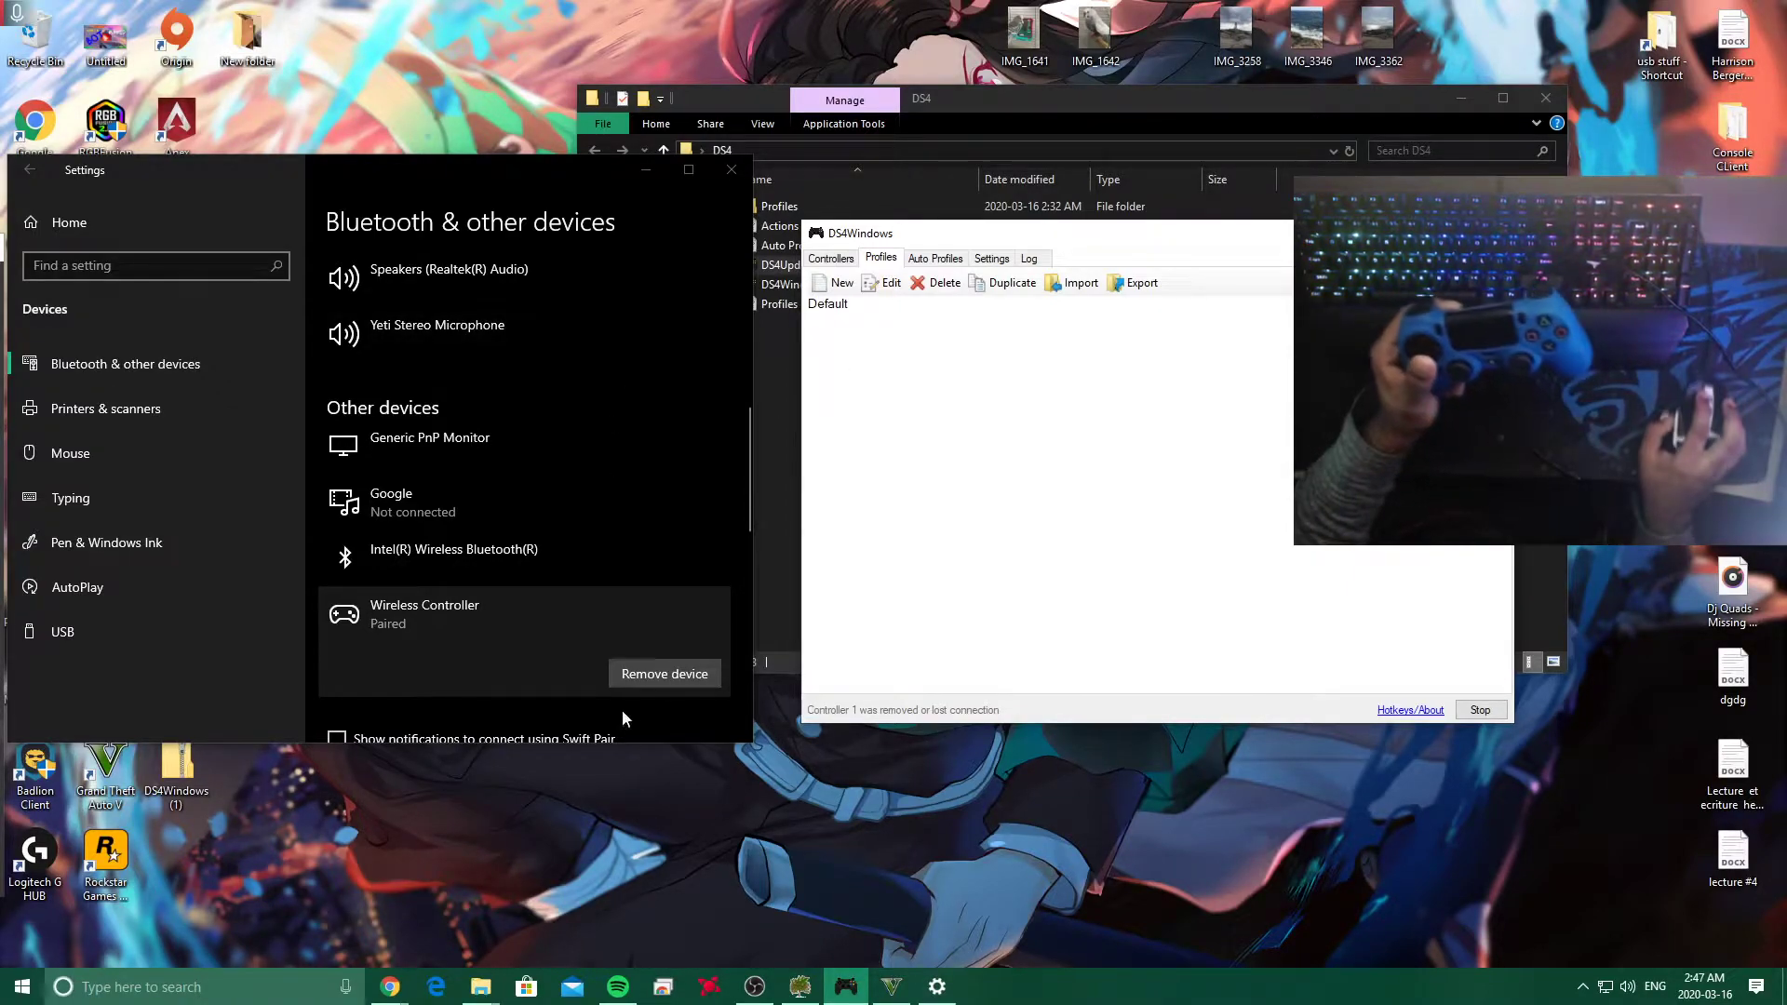
pyautogui.click(652, 674)
pyautogui.click(693, 620)
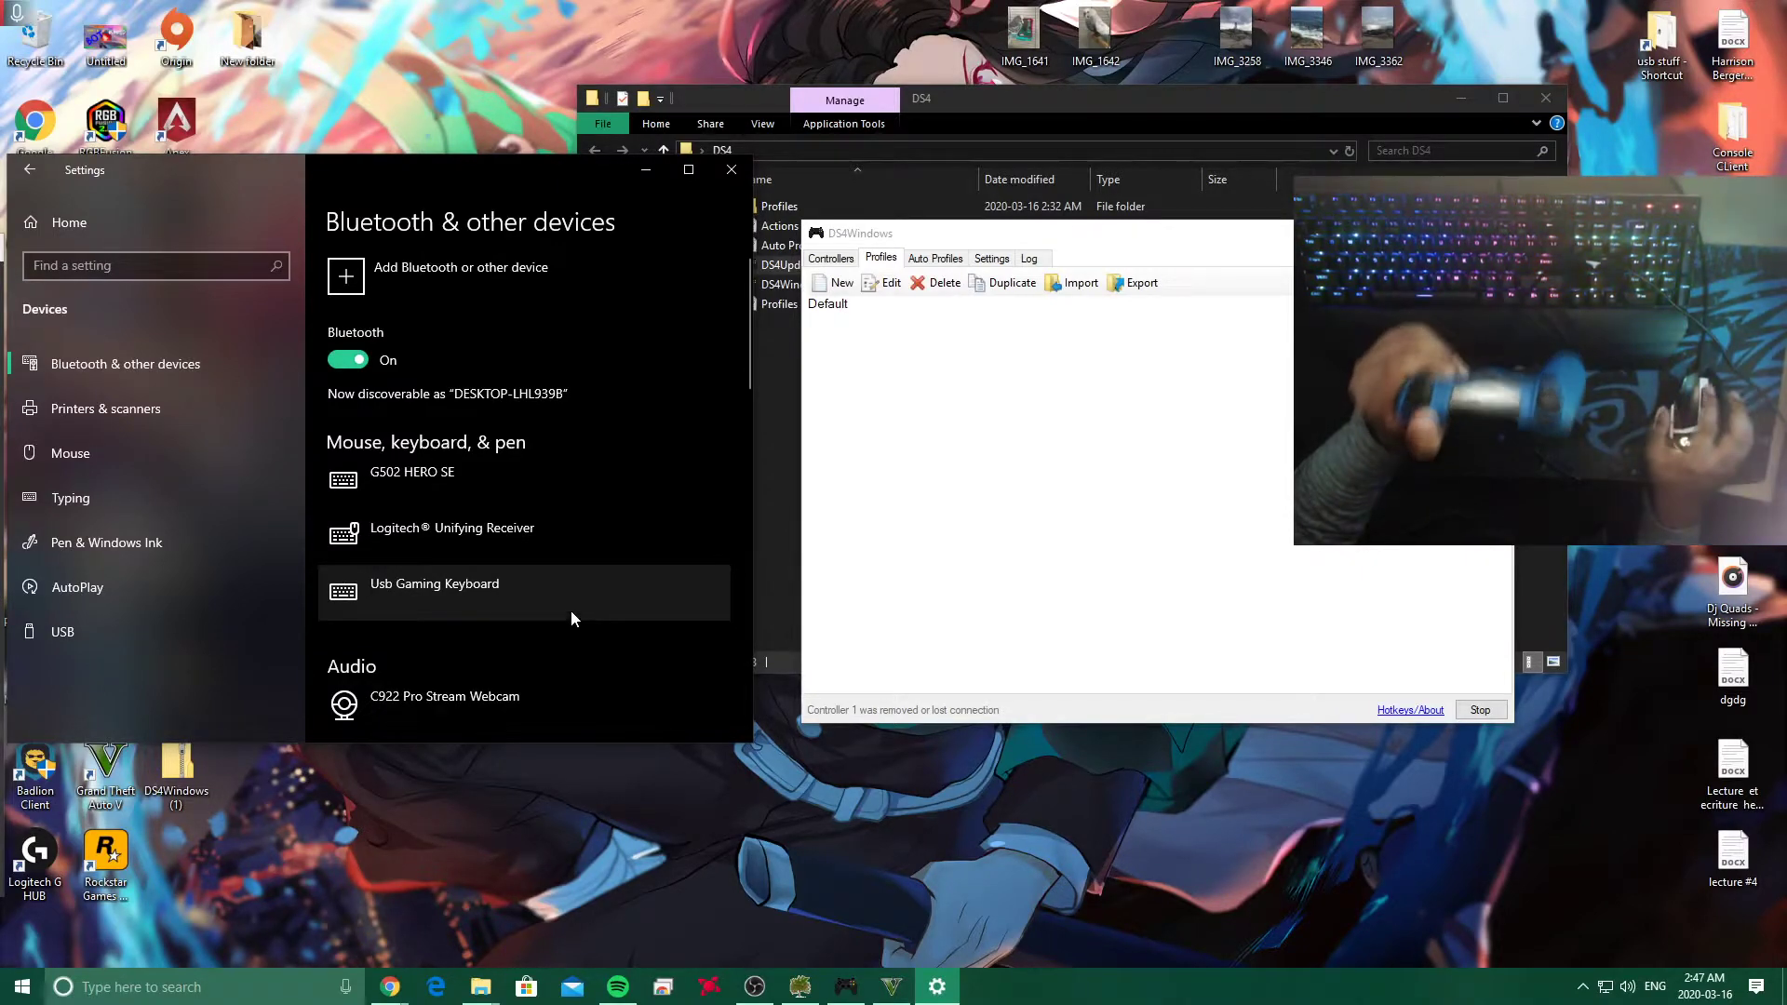
# Step: Pair the Wireless Controller again through Add Bluetooth or other device and finish with Done
pyautogui.click(348, 277)
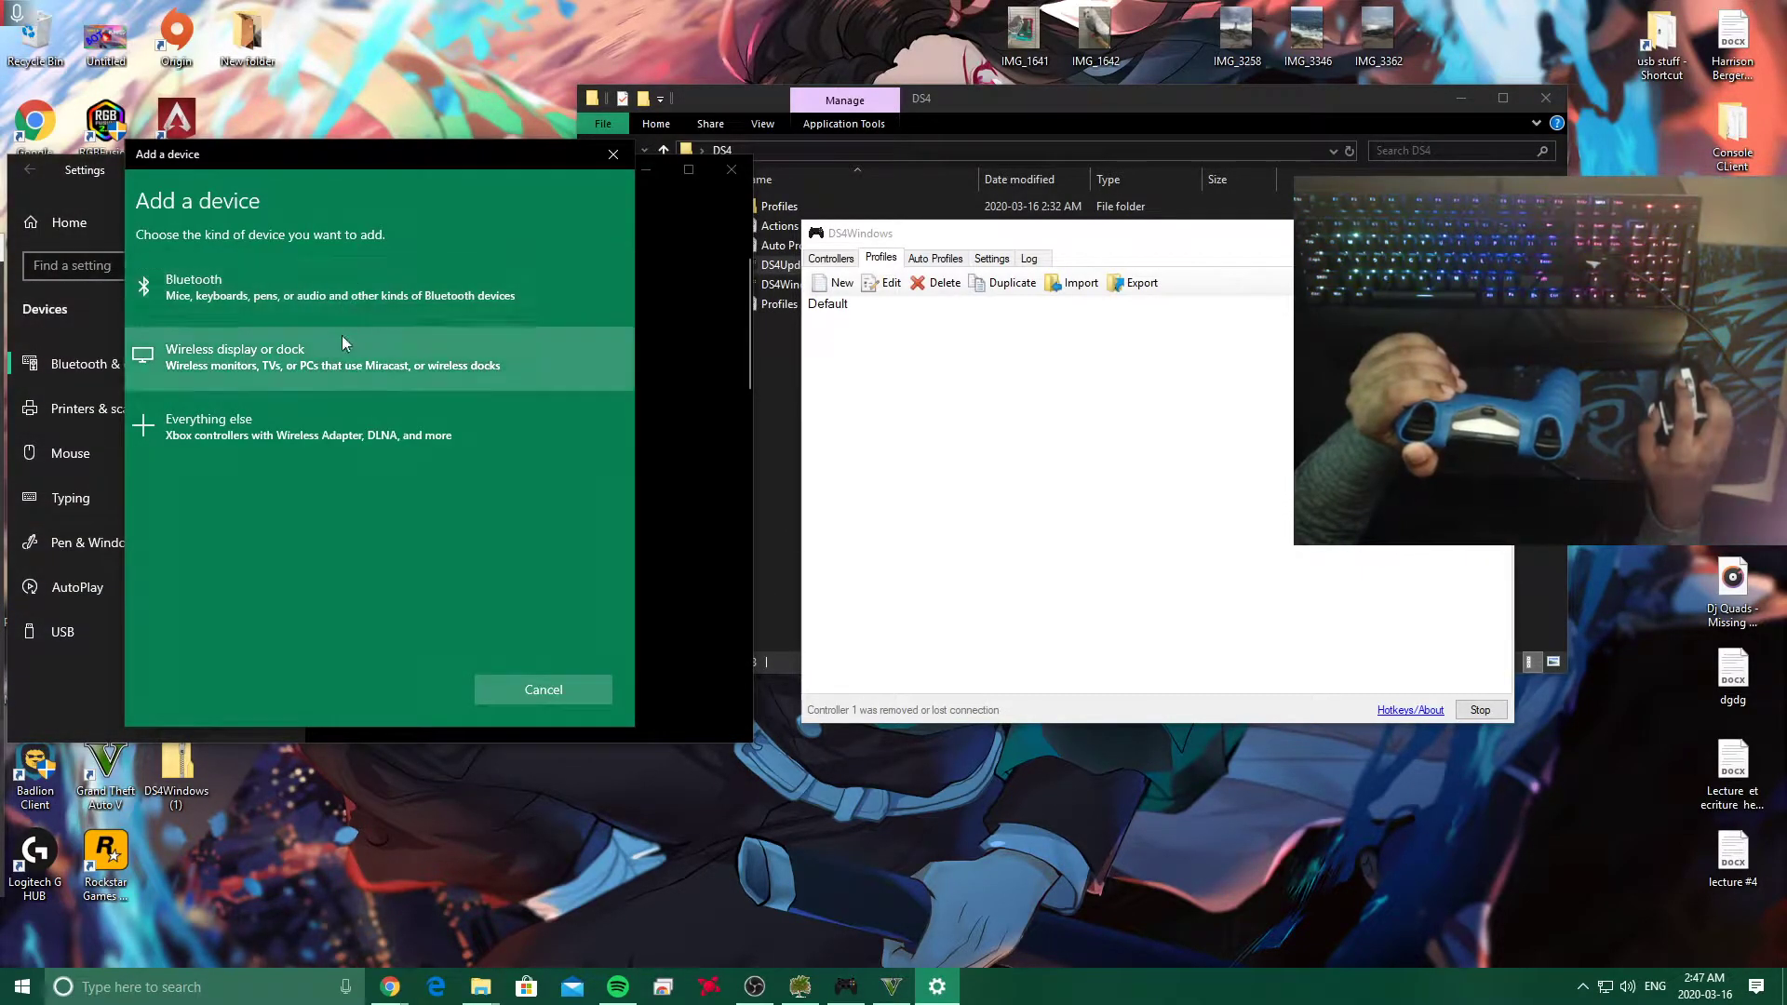
pyautogui.click(306, 293)
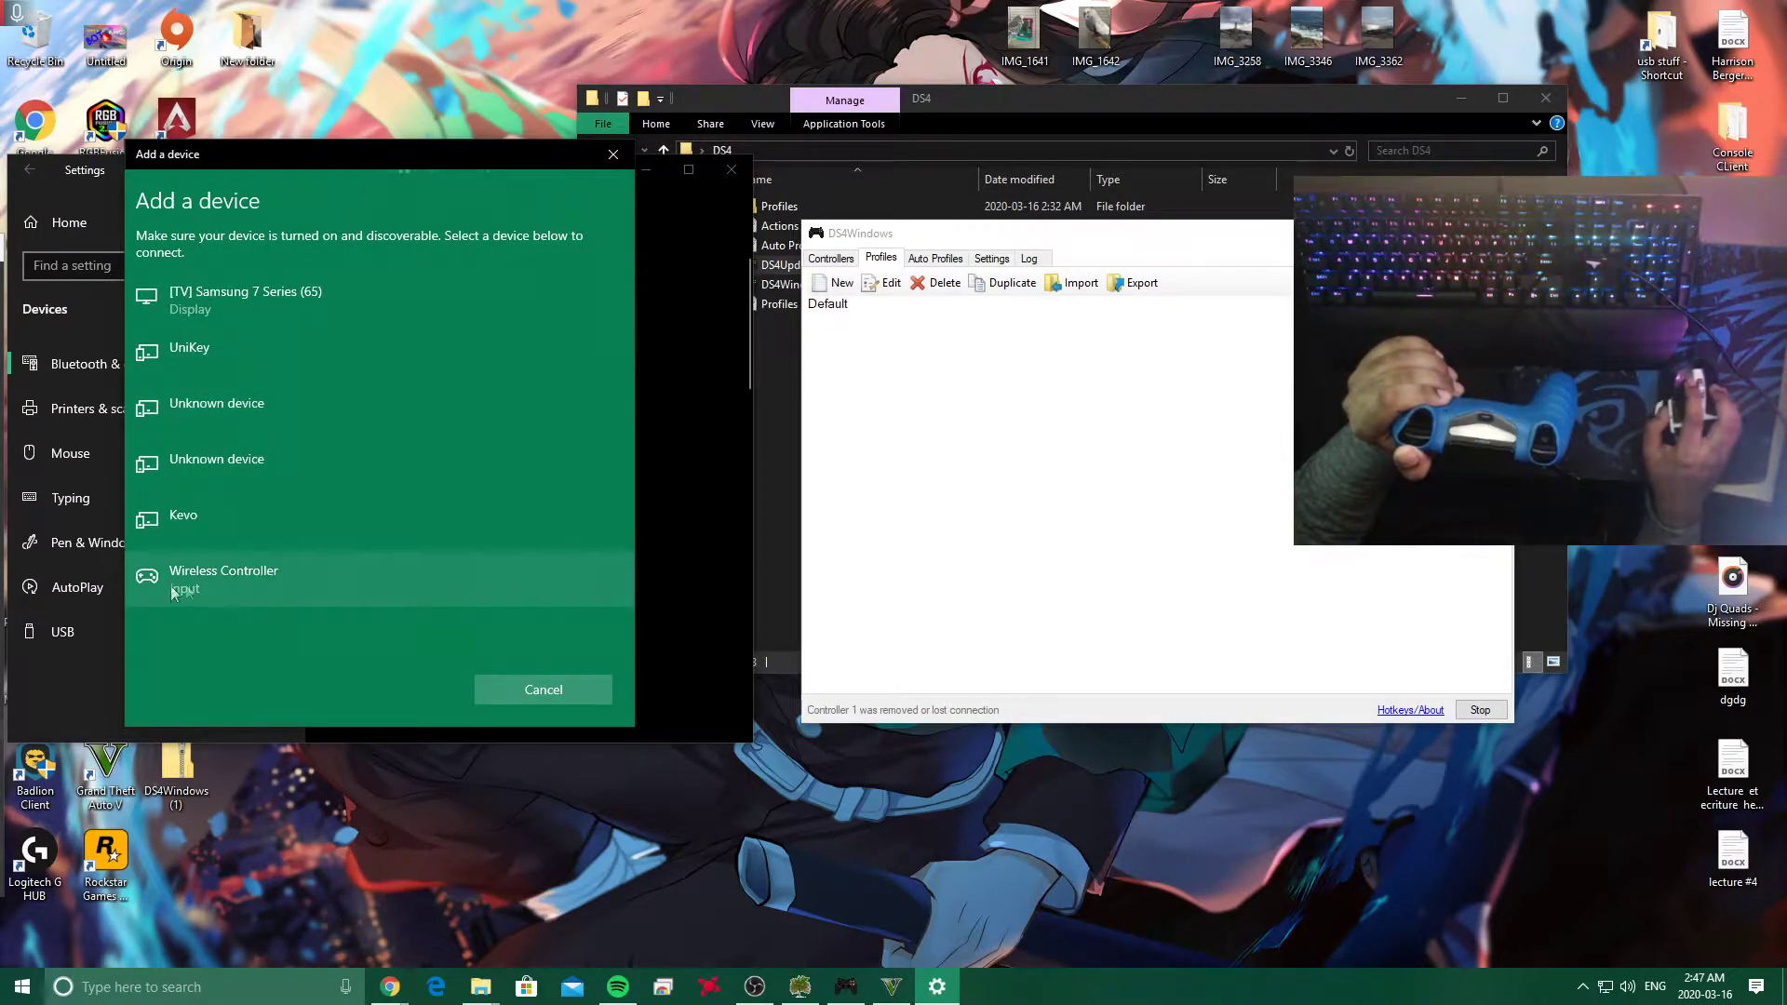
pyautogui.click(169, 595)
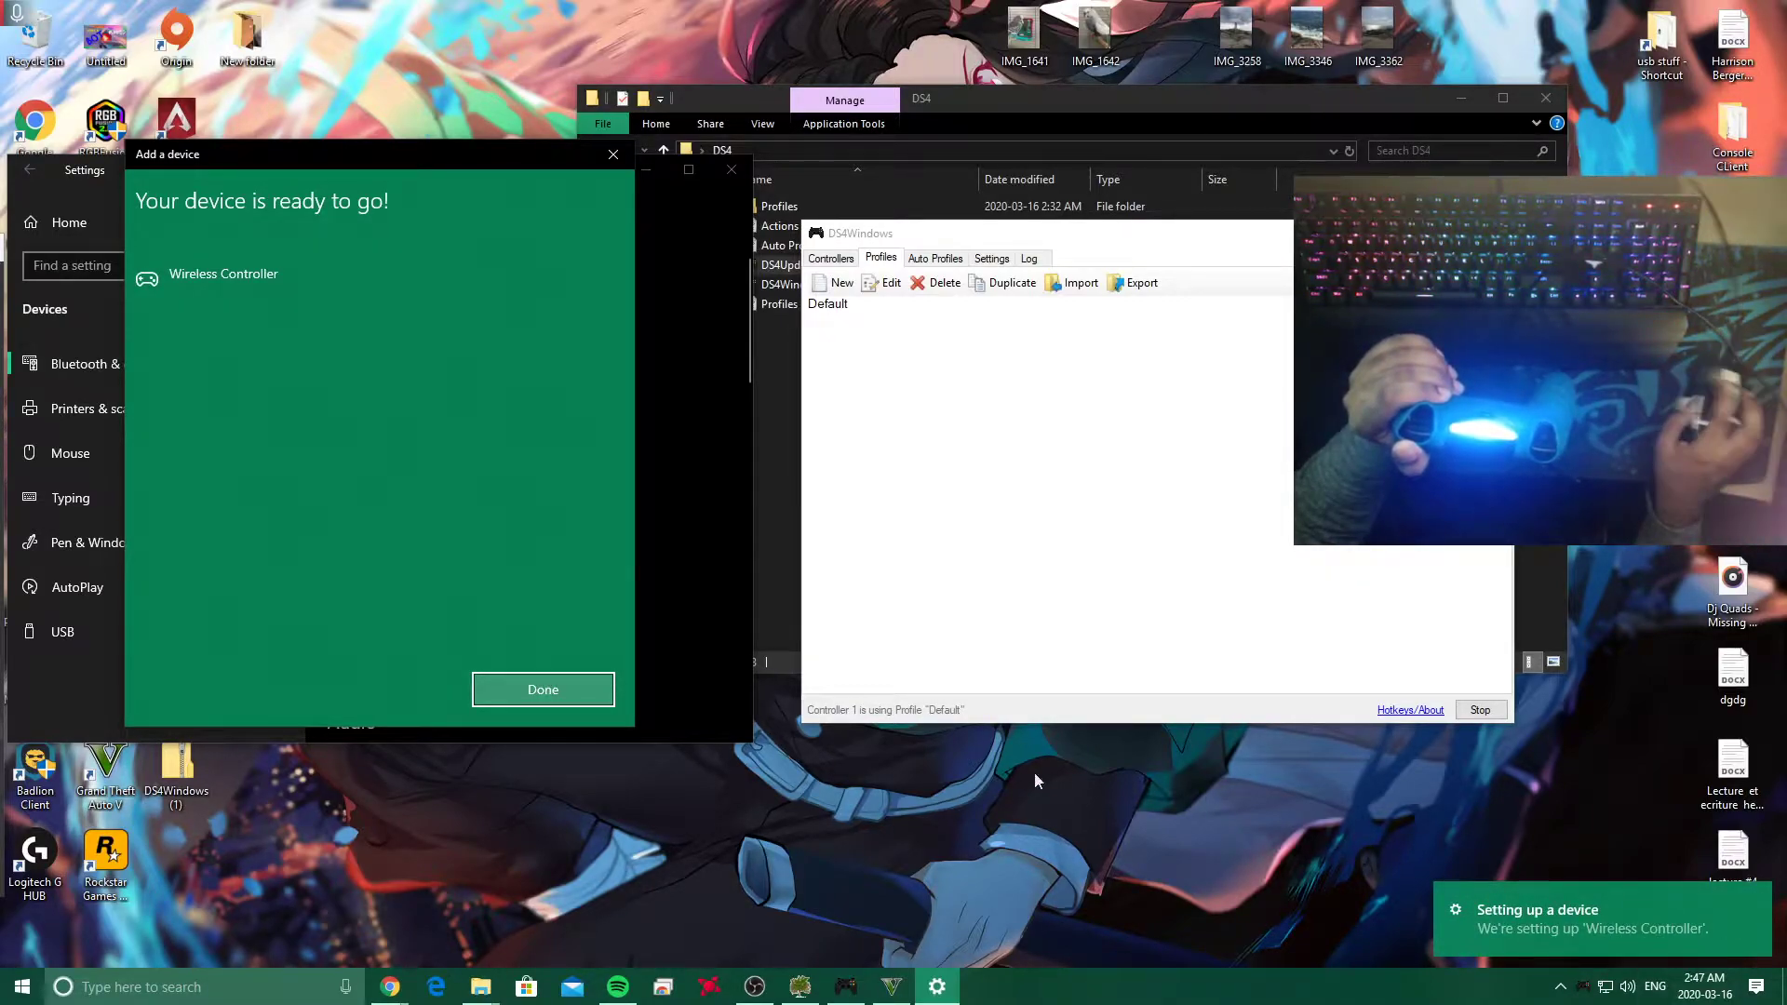
pyautogui.click(1677, 884)
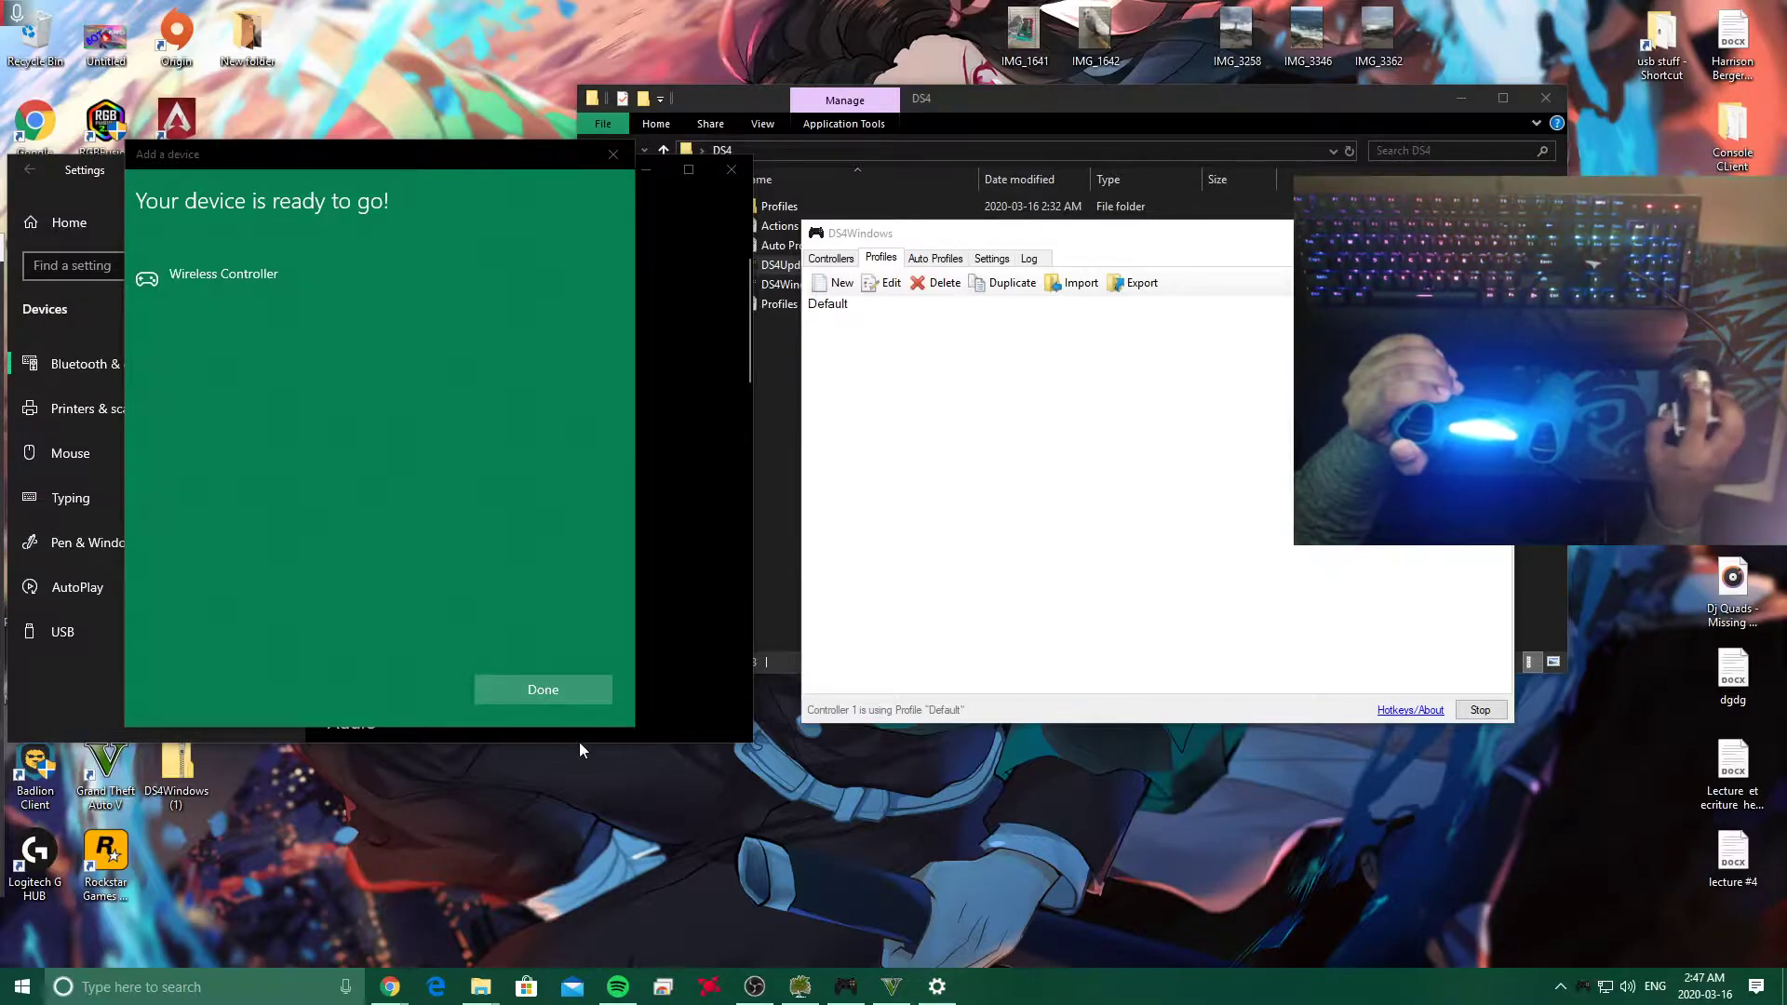
pyautogui.click(543, 689)
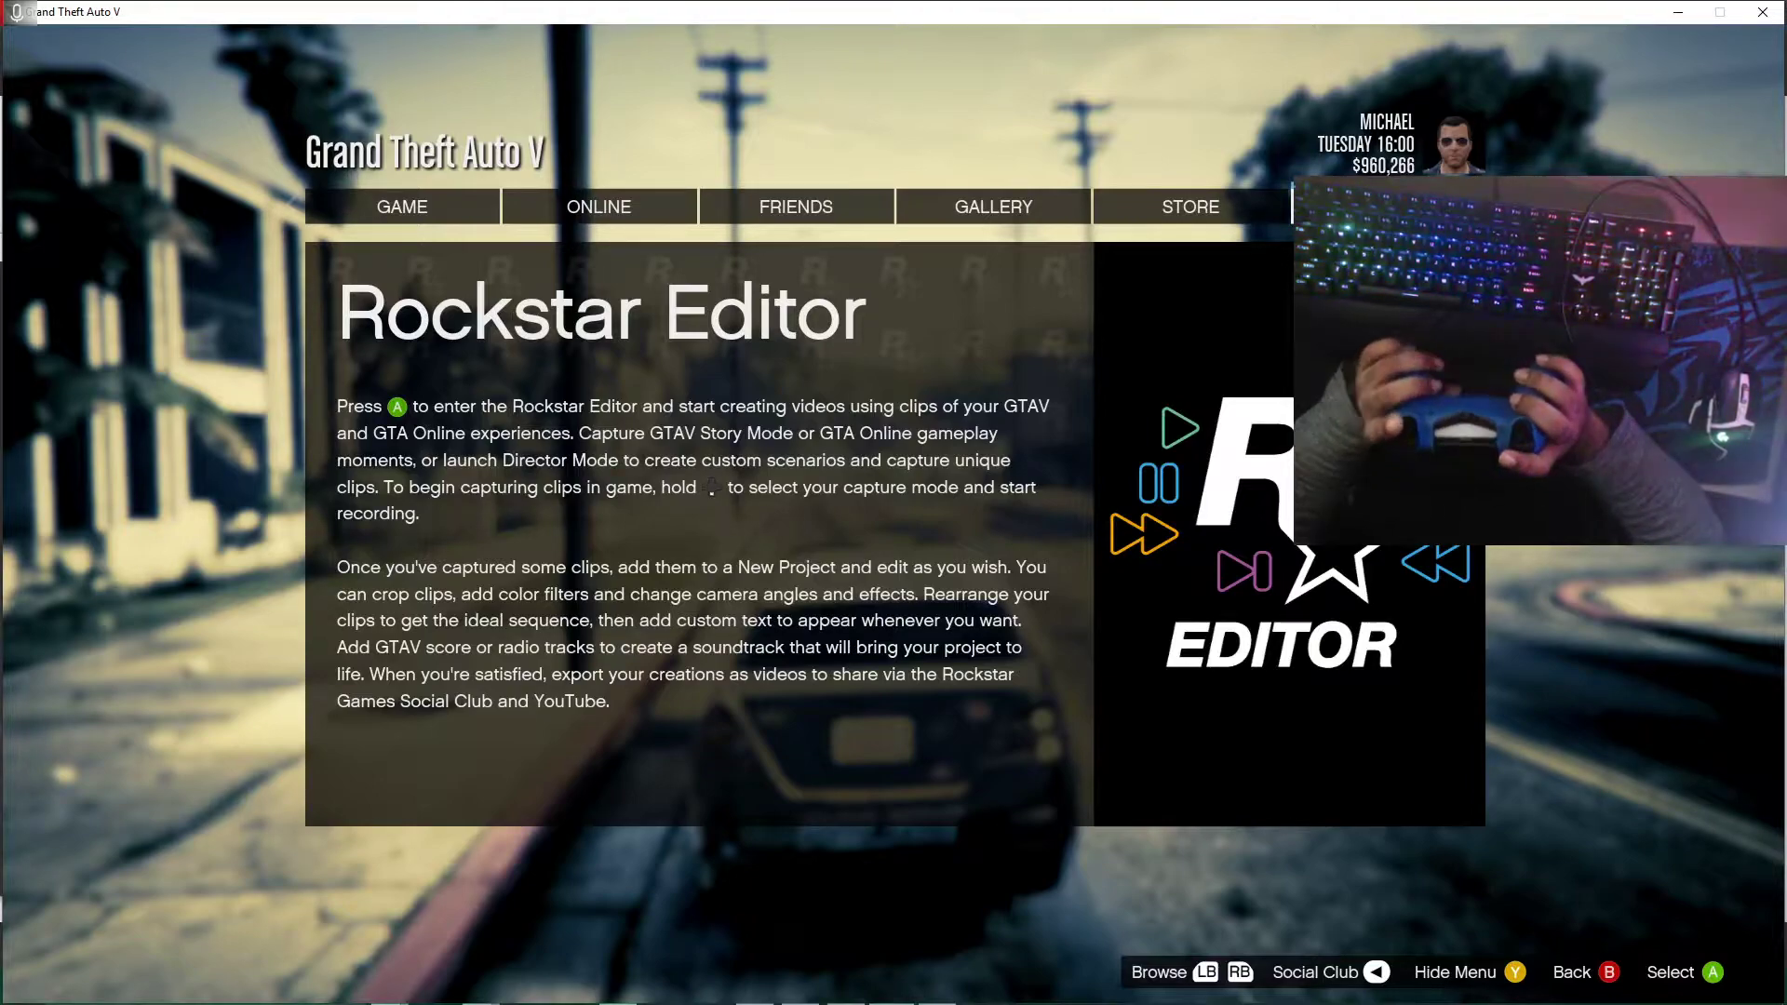
# Step: Alt+Tab from GTA V to DS4Windows, showing the controller at 90% battery
pyautogui.hotkey('alt', 'Tab')
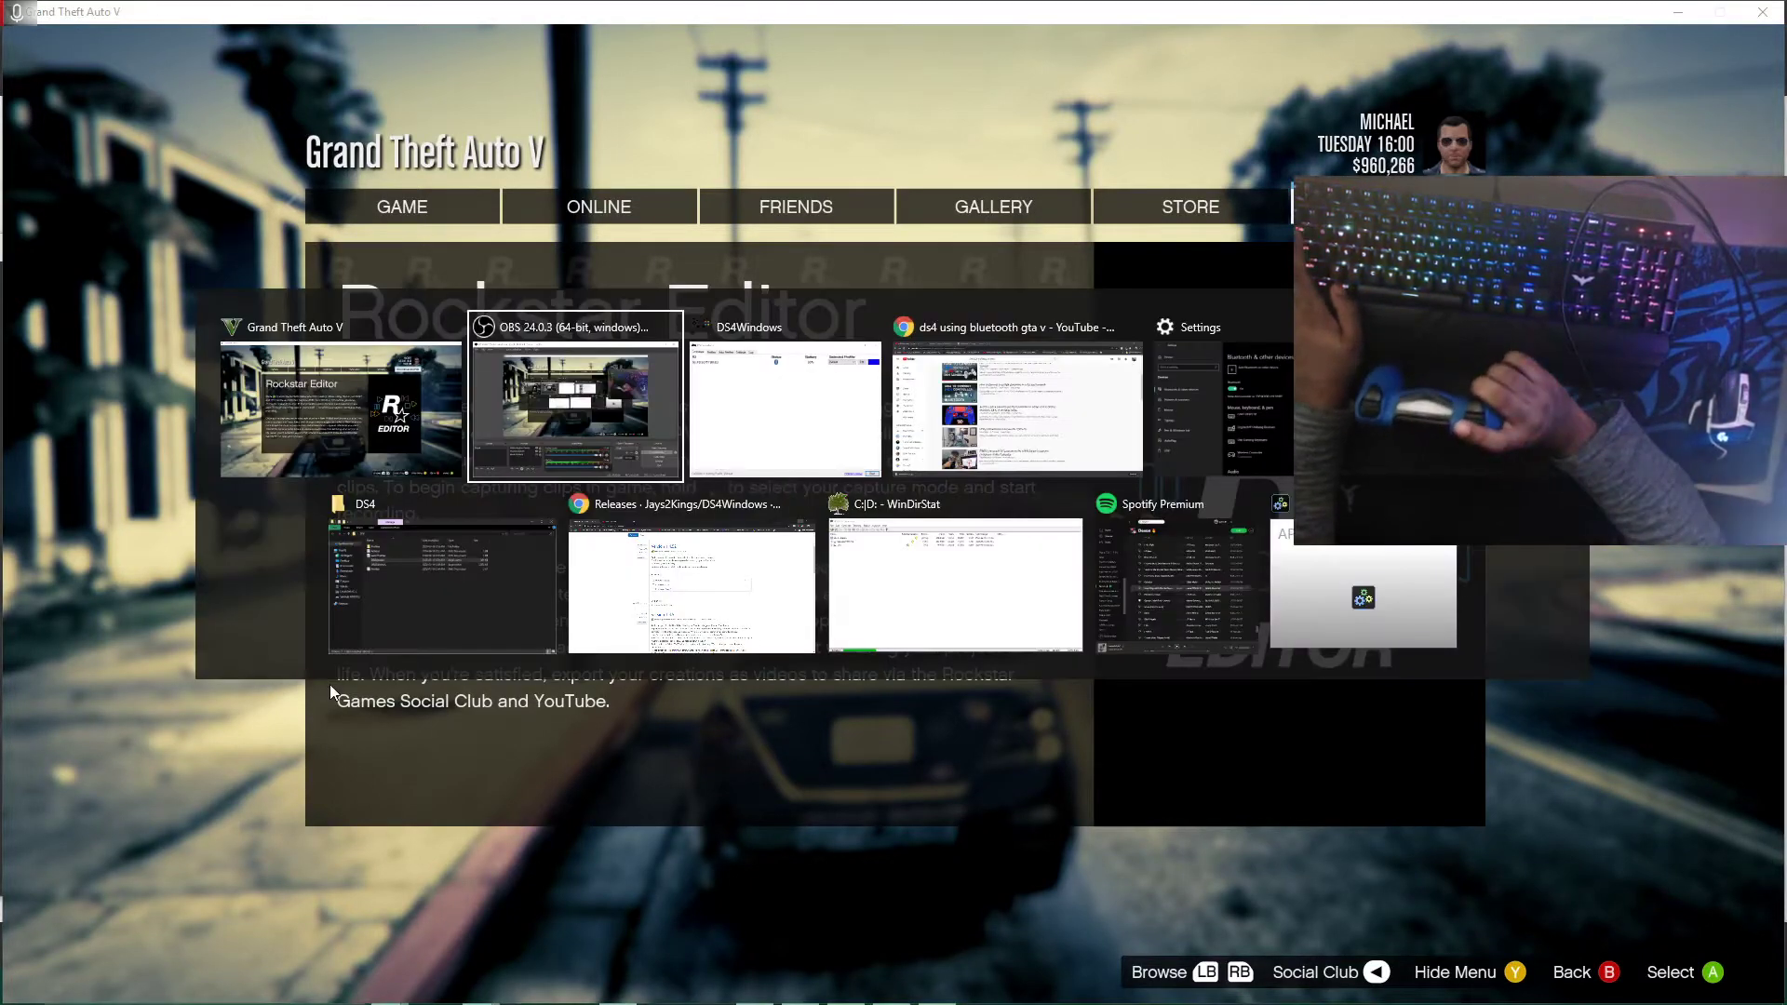
pyautogui.hotkey('alt', 'Tab')
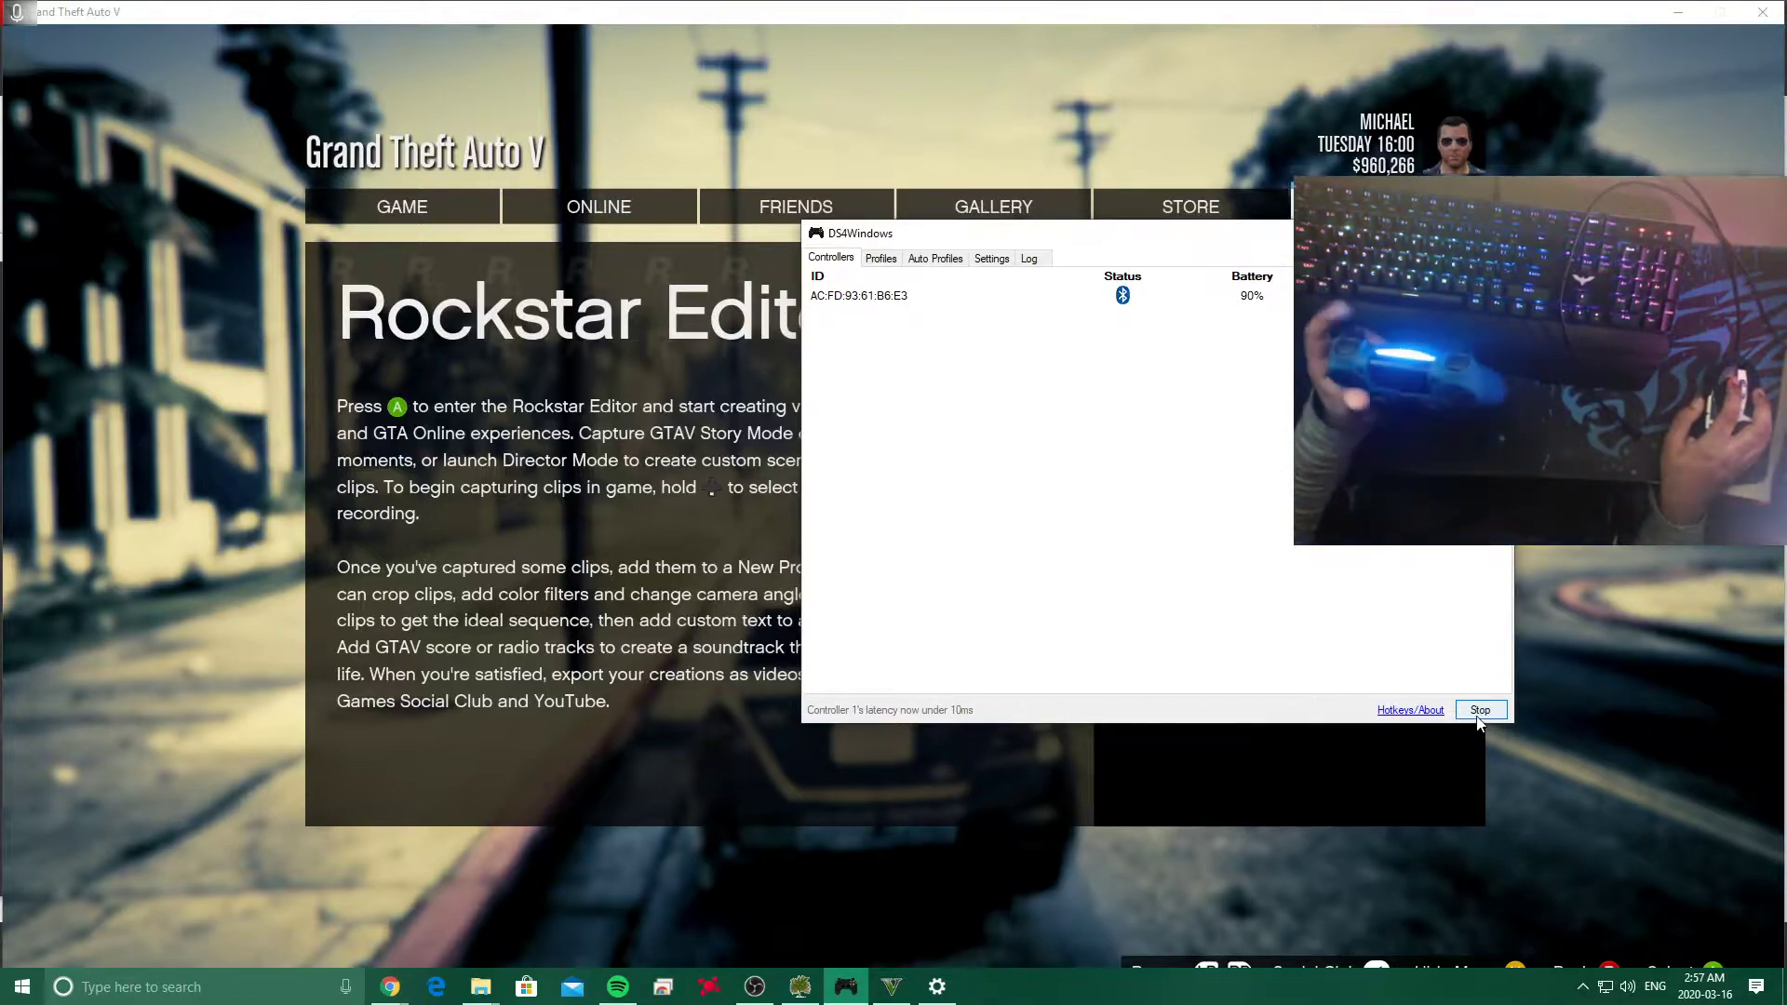
# Step: Stop and restart DS4Windows so controller 1 reconnects on Default, then minimize it
pyautogui.click(1480, 711)
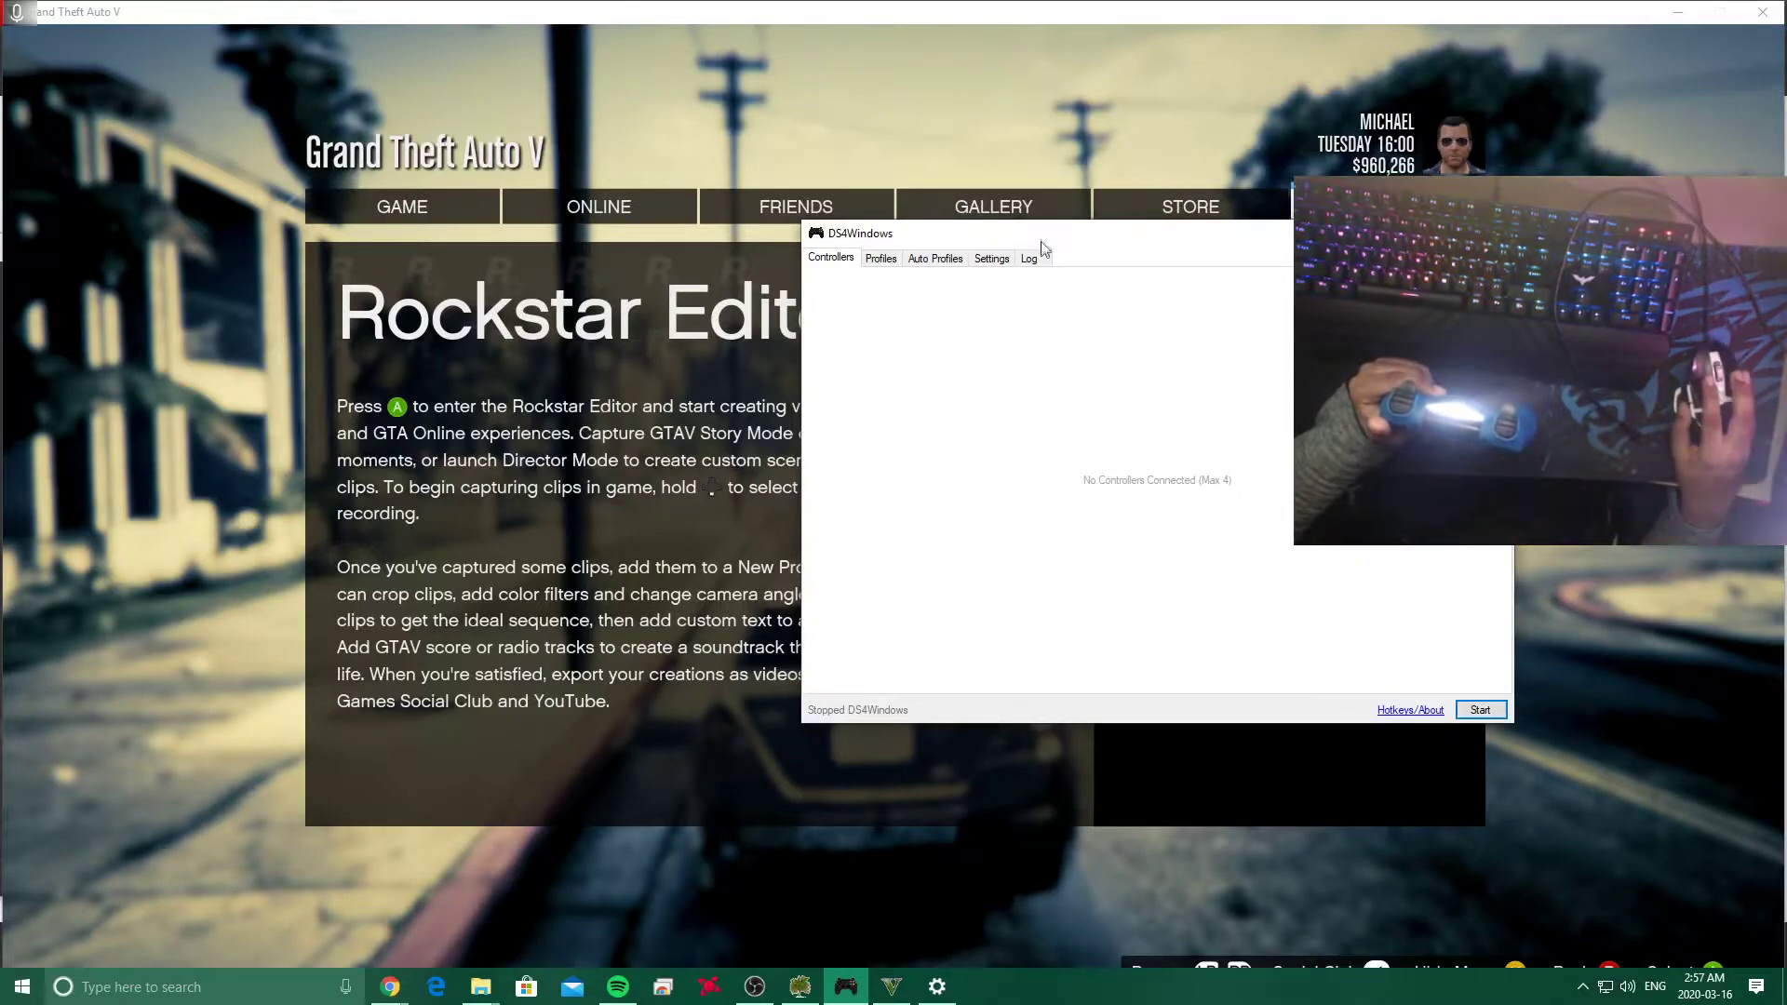
pyautogui.moveTo(1042, 248); pyautogui.dragTo(560, 251)
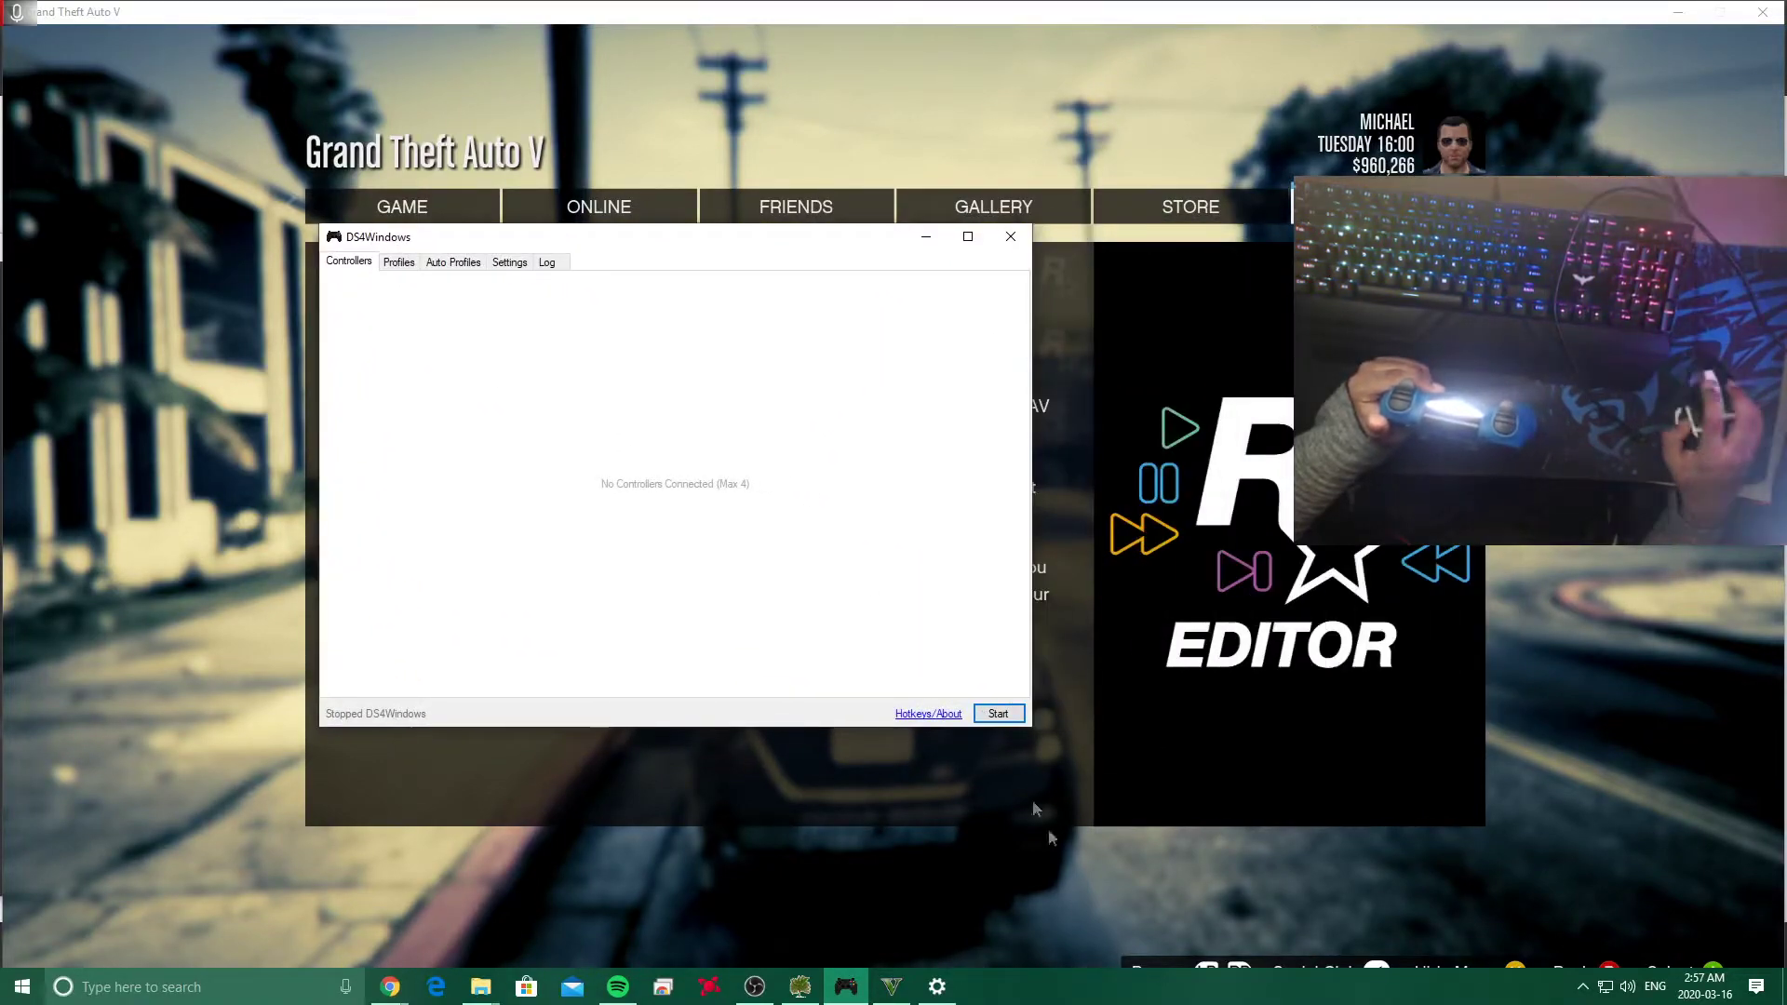
pyautogui.click(997, 714)
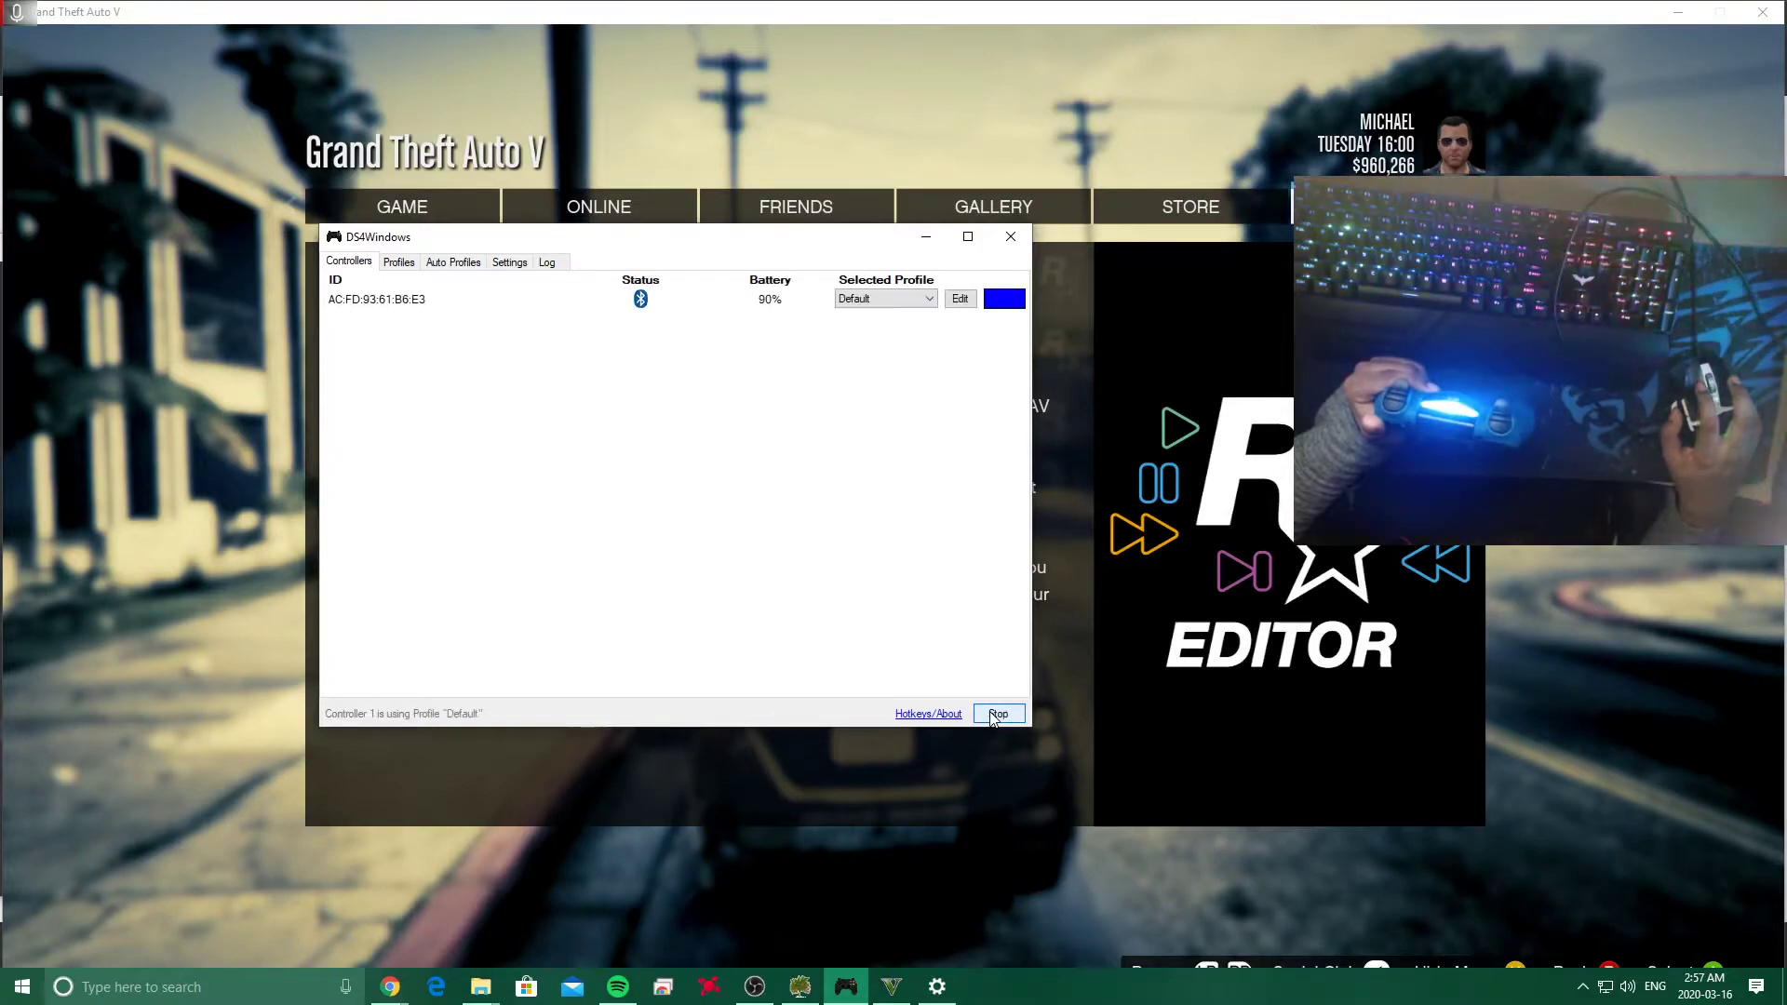
pyautogui.click(997, 714)
pyautogui.click(997, 713)
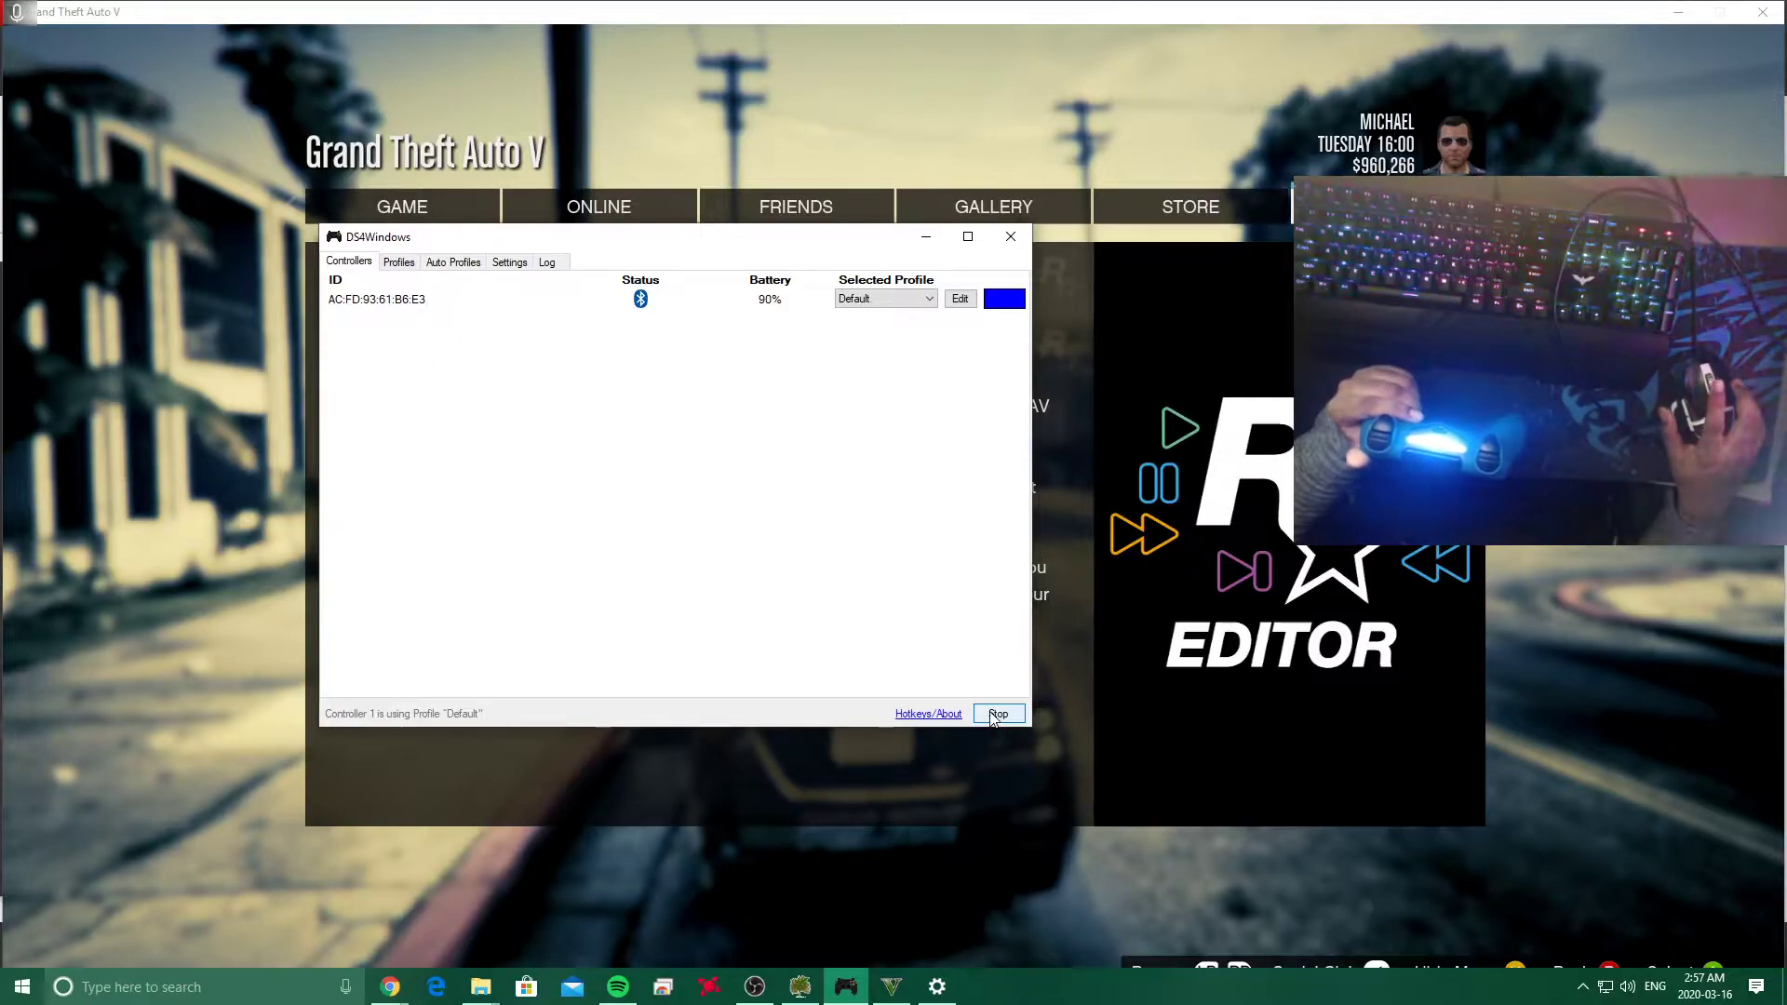
pyautogui.click(926, 238)
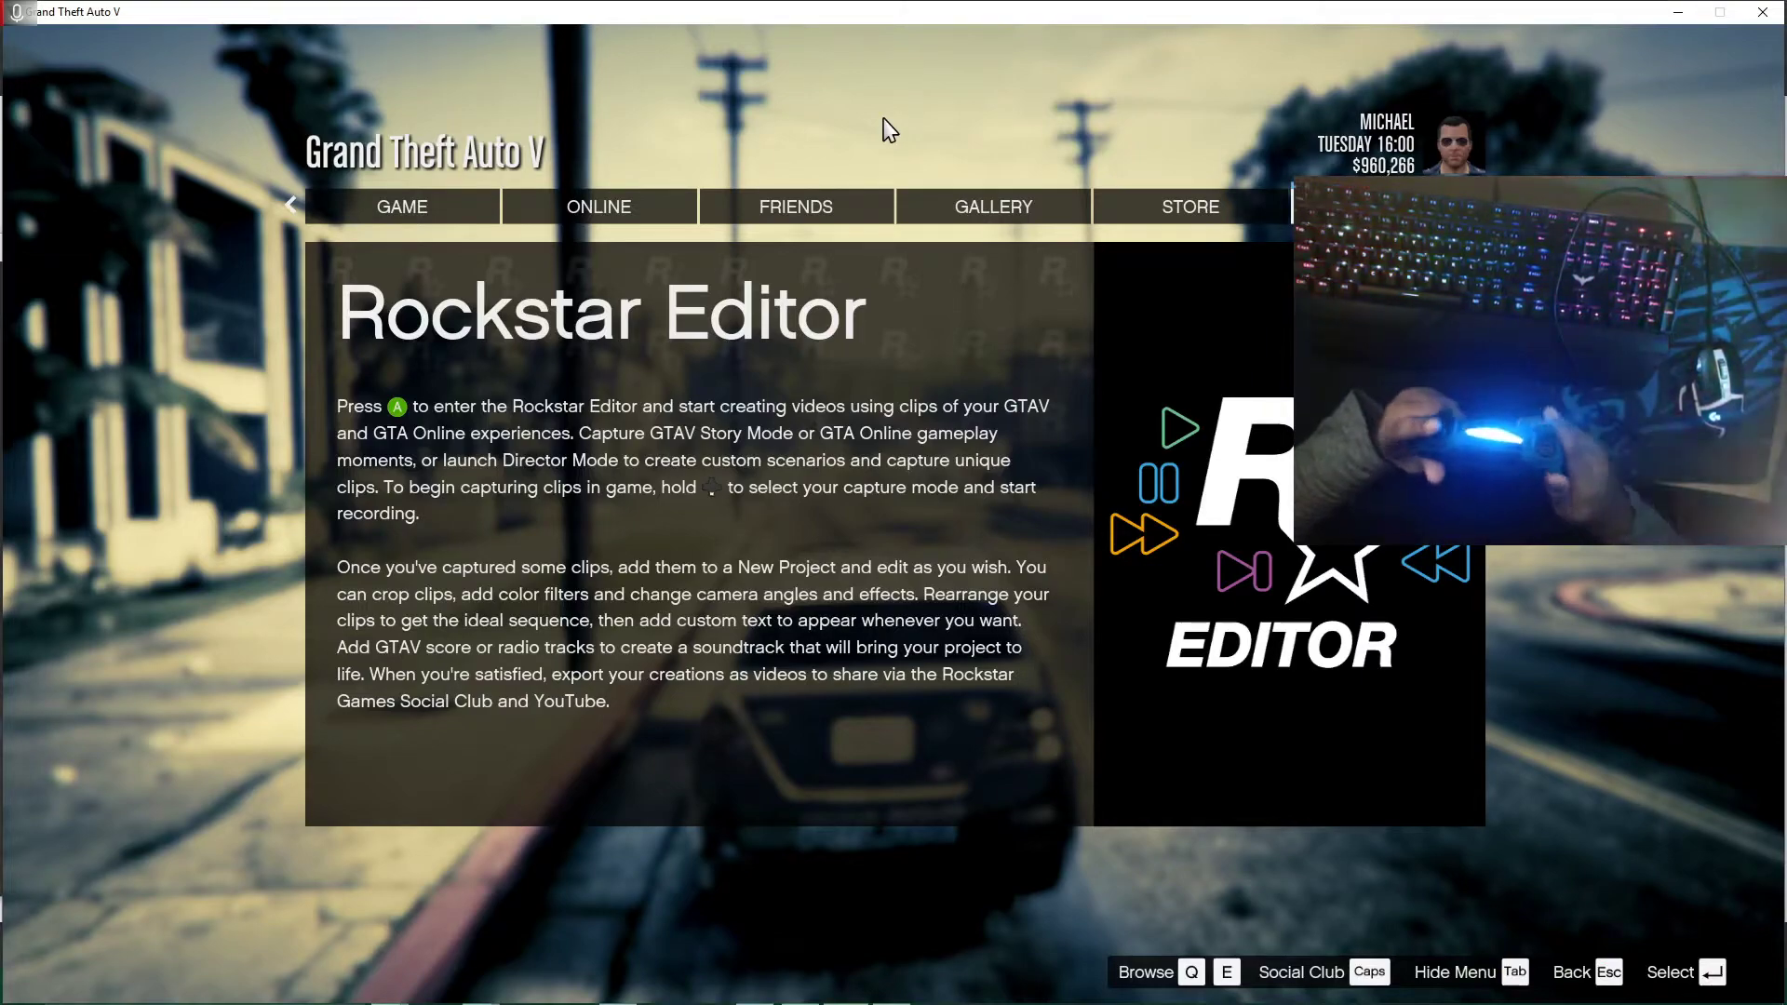
# Step: Browse the GAME and ONLINE sections of the GTA V menu, ending on GAME
pyautogui.click(434, 201)
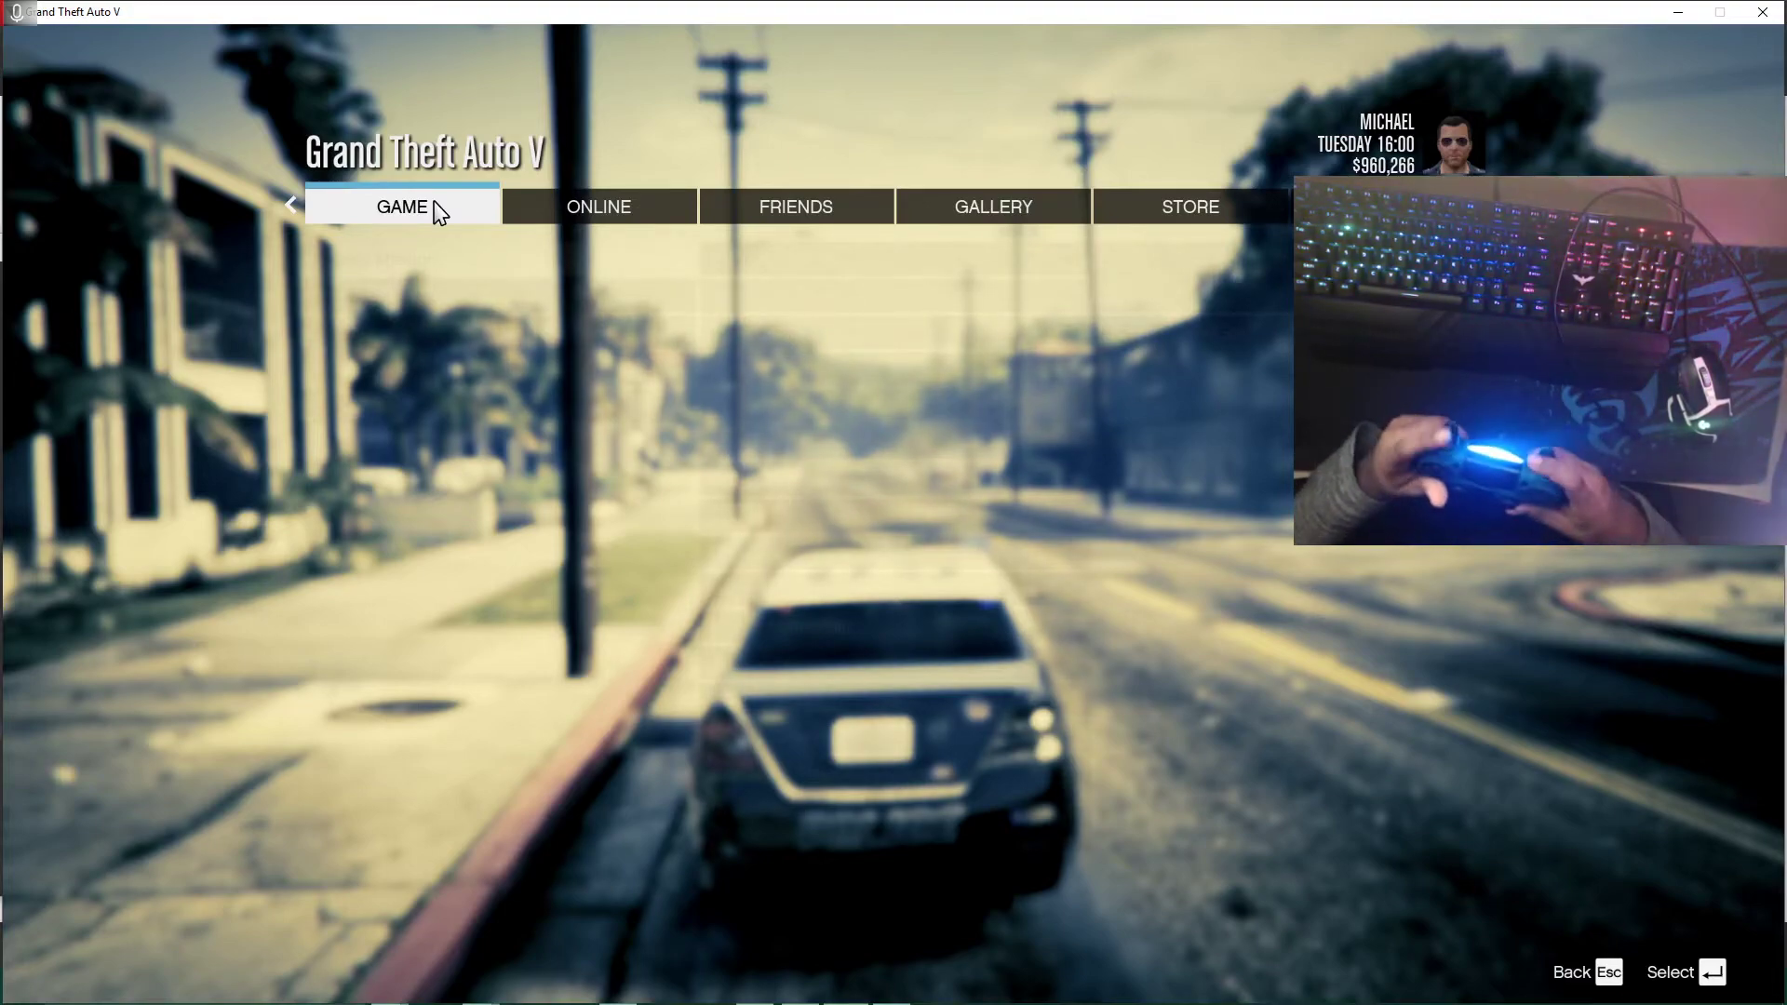
pyautogui.click(434, 201)
pyautogui.click(614, 210)
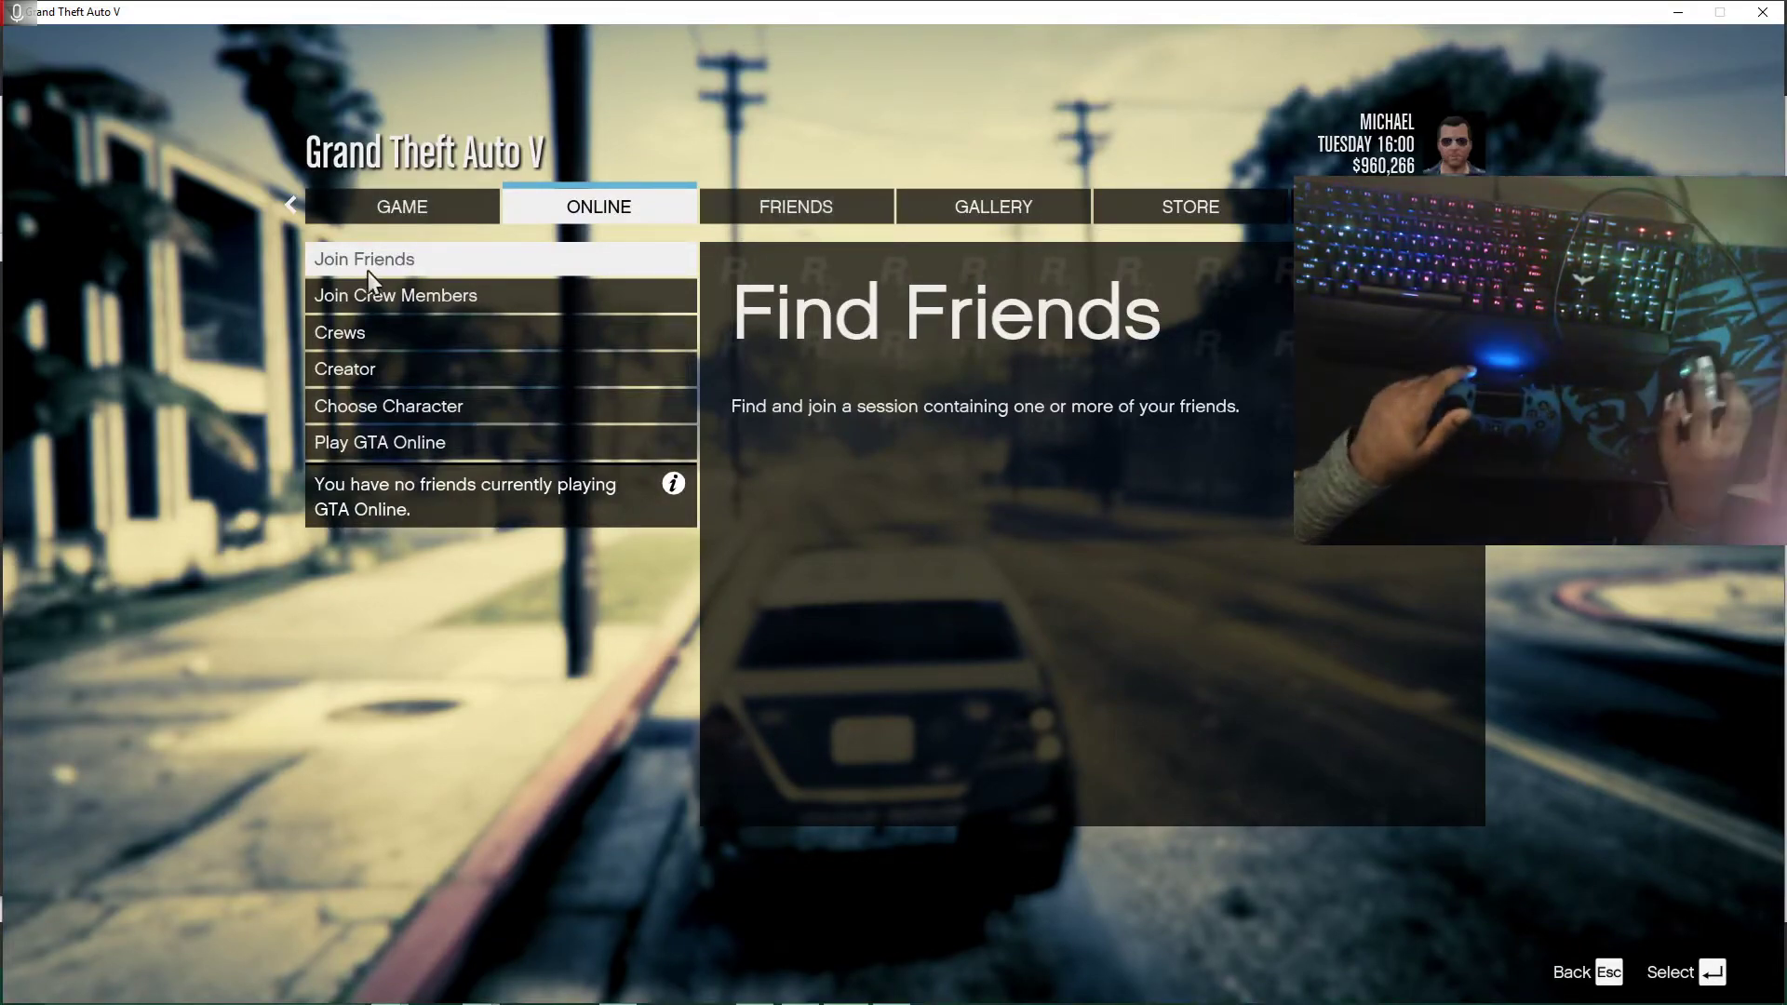
pyautogui.click(420, 209)
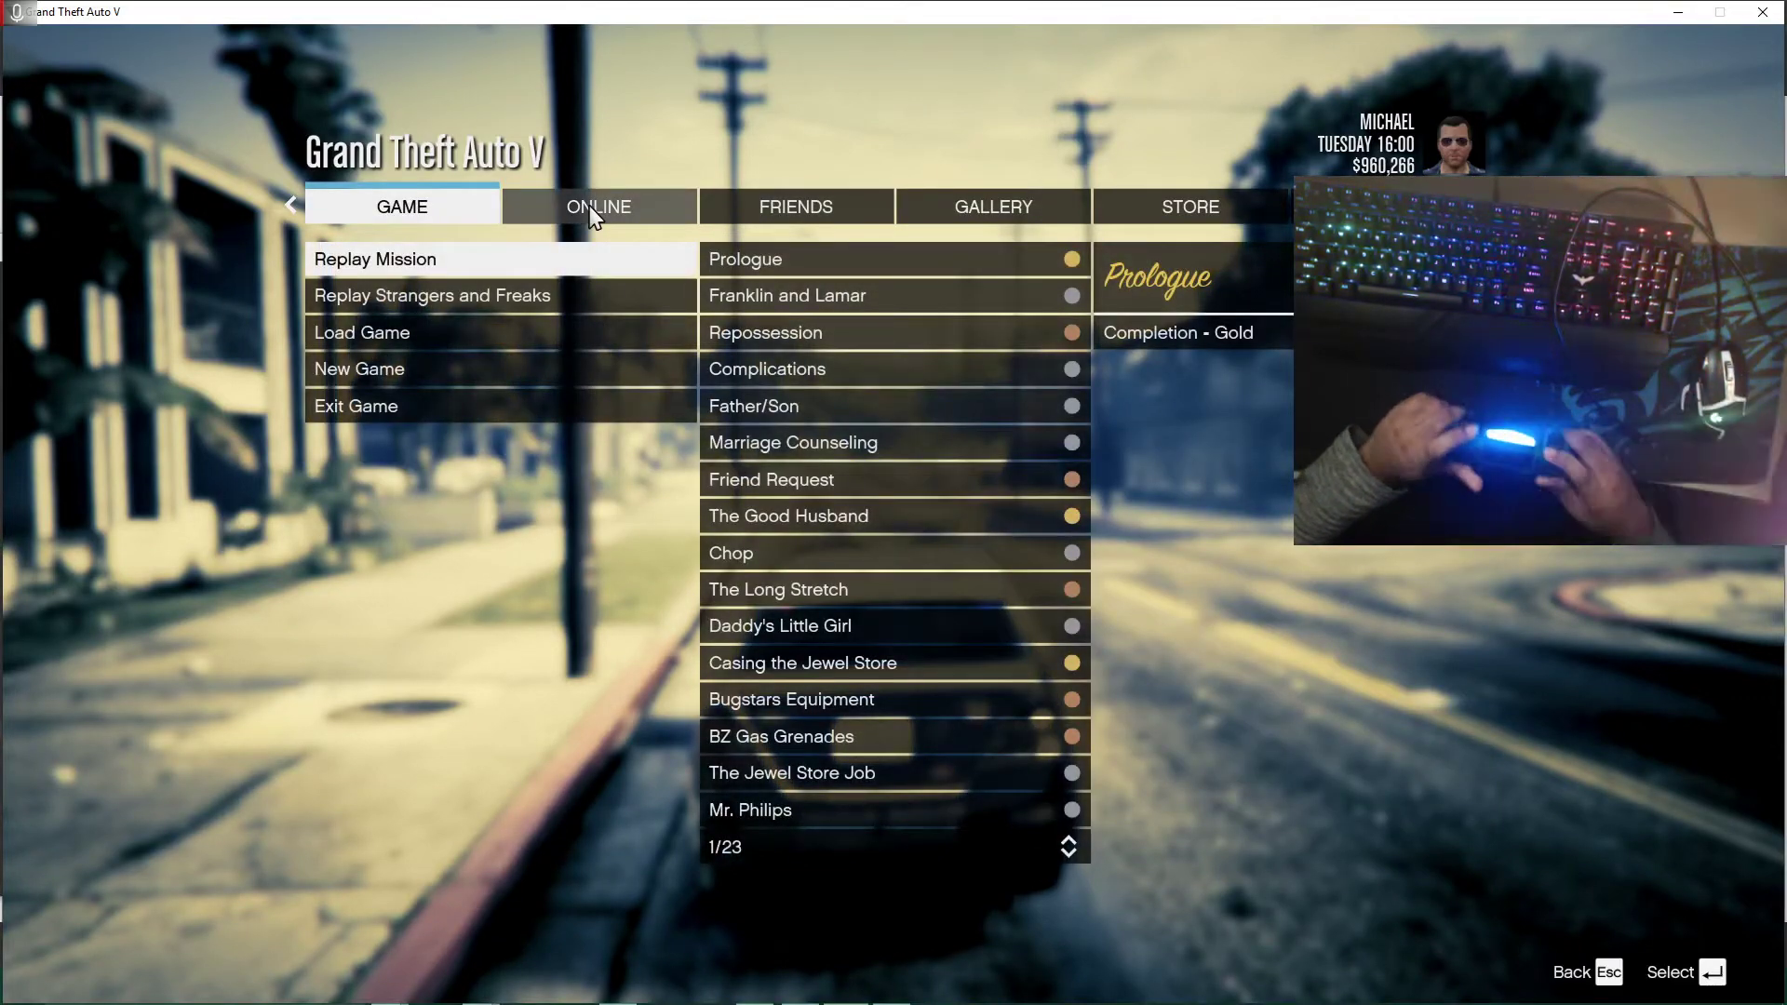
# Step: Alt+Tab out of GTA V and minimize it to reveal the desktop
pyautogui.hotkey('alt', 'Tab')
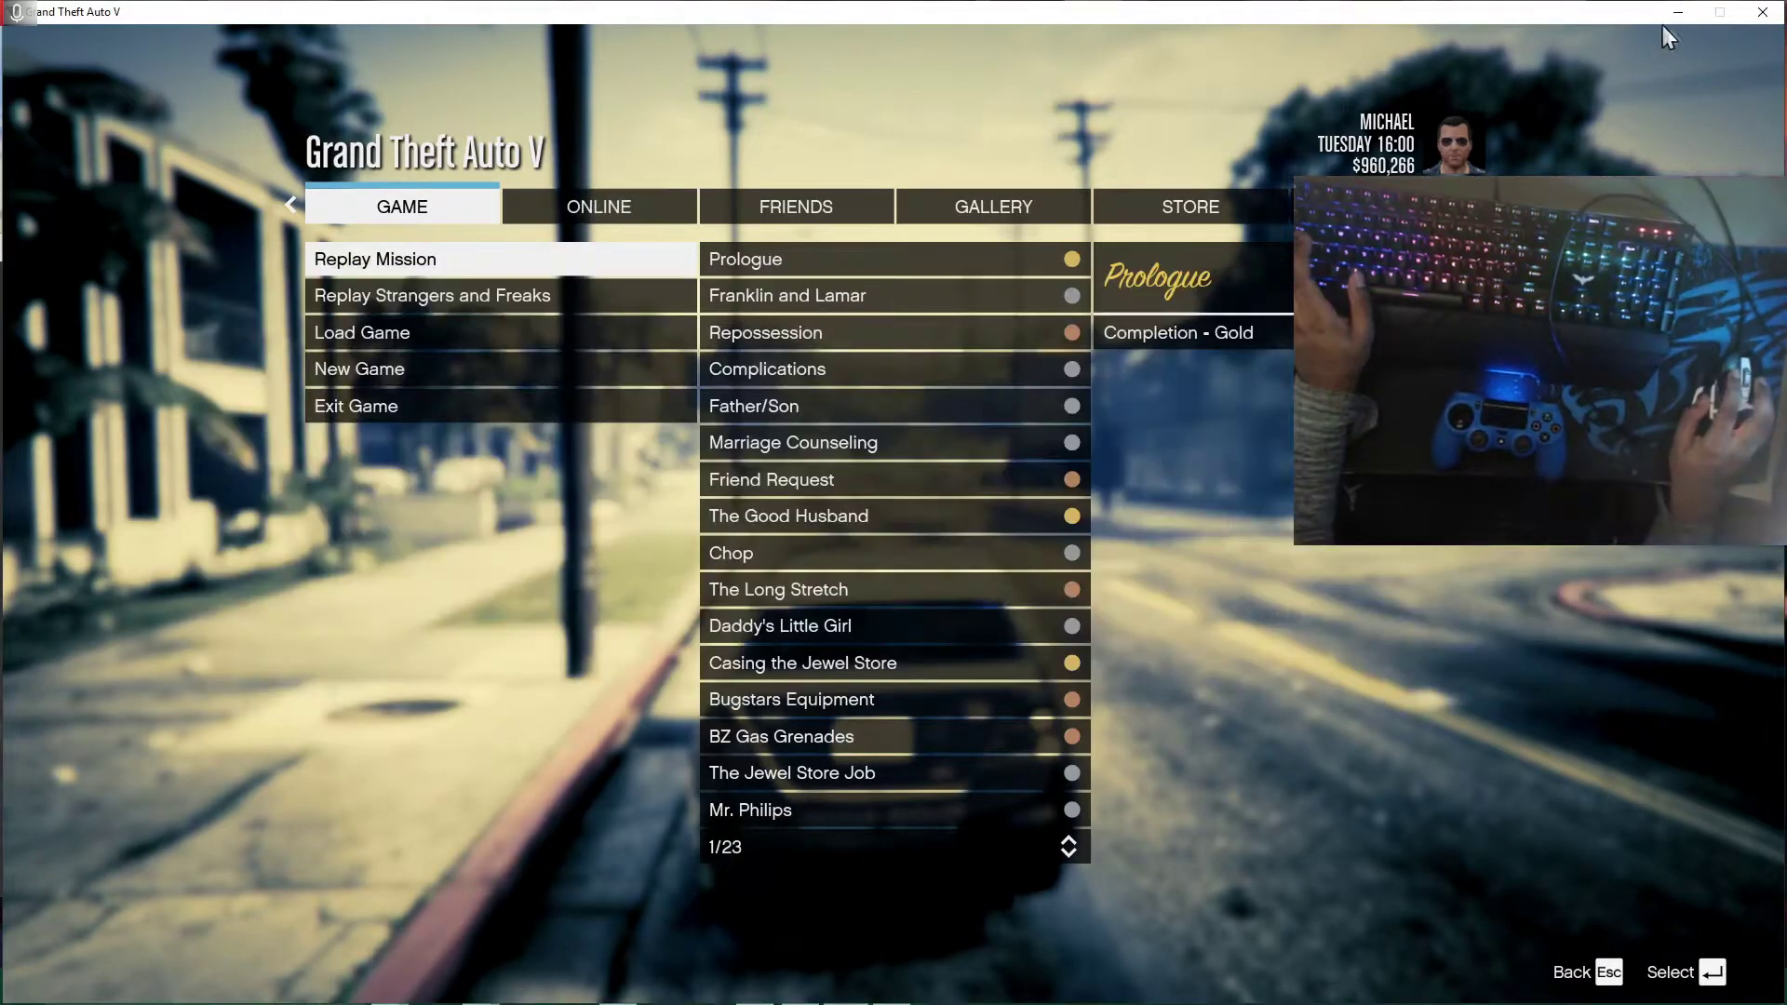
pyautogui.hotkey('alt', 'Tab')
pyautogui.click(1681, 12)
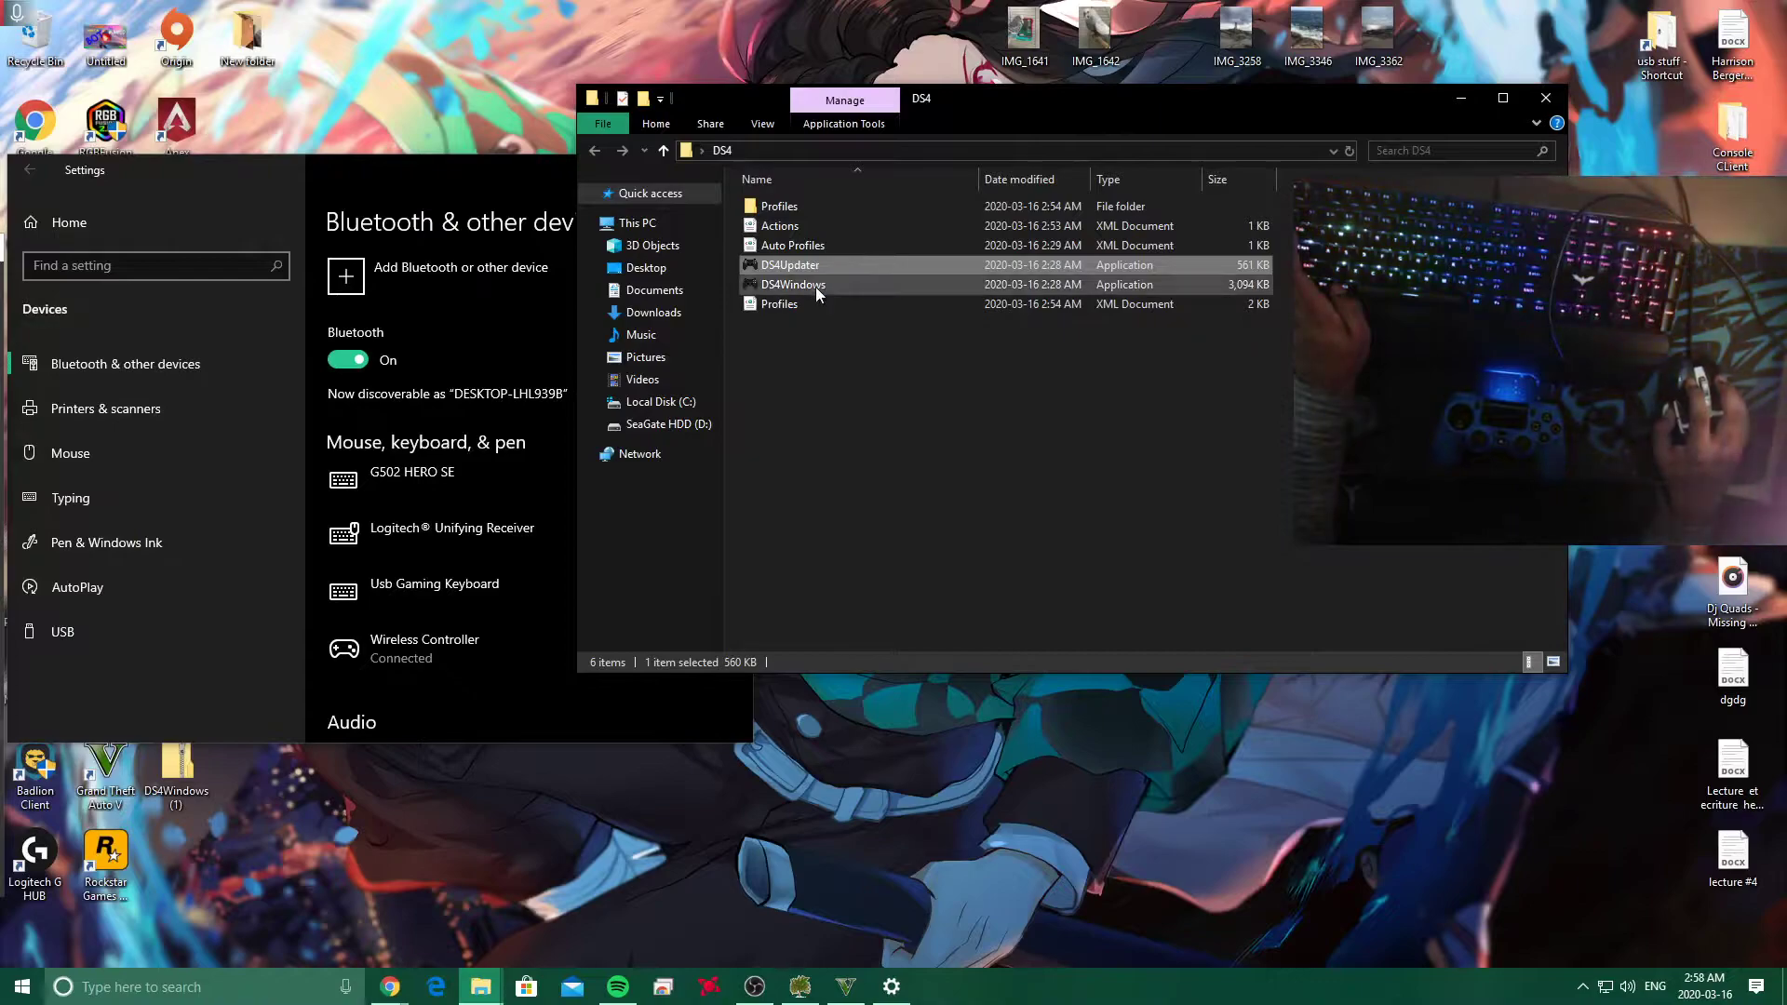
# Step: Relaunch DS4Windows.exe from the DS4 folder so it lists the controller at 90%, then return to GTA V
pyautogui.doubleClick(815, 285)
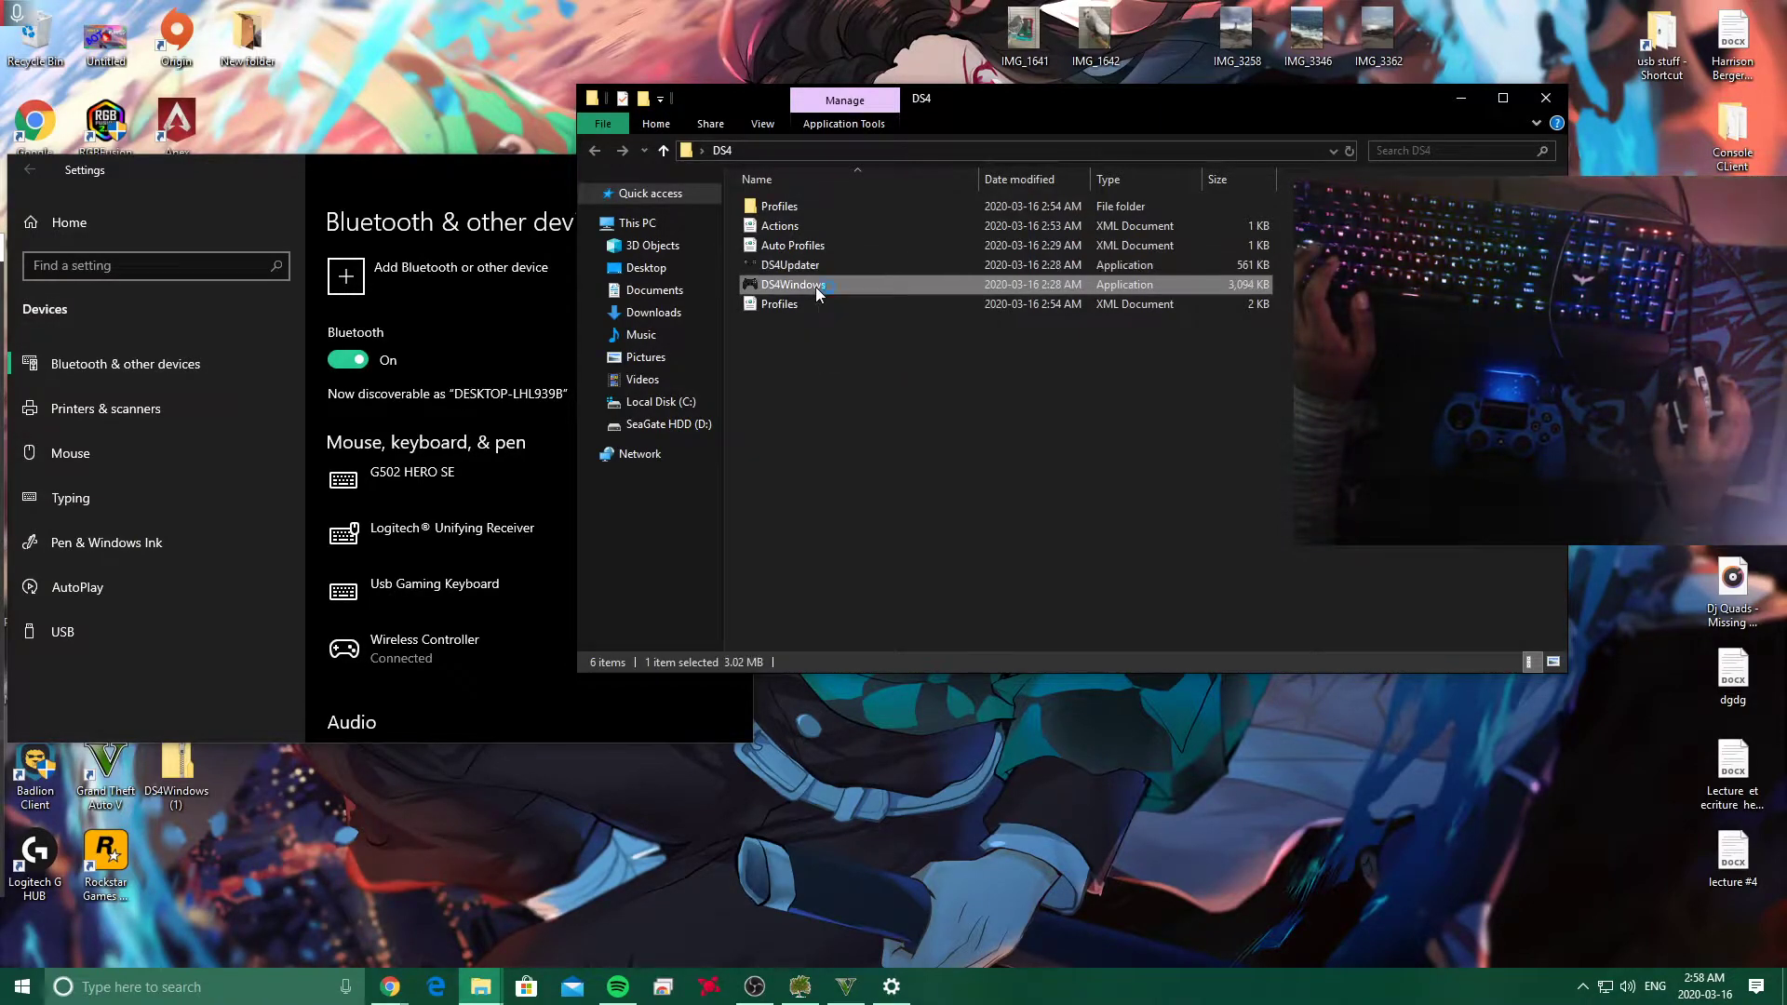
pyautogui.click(911, 237)
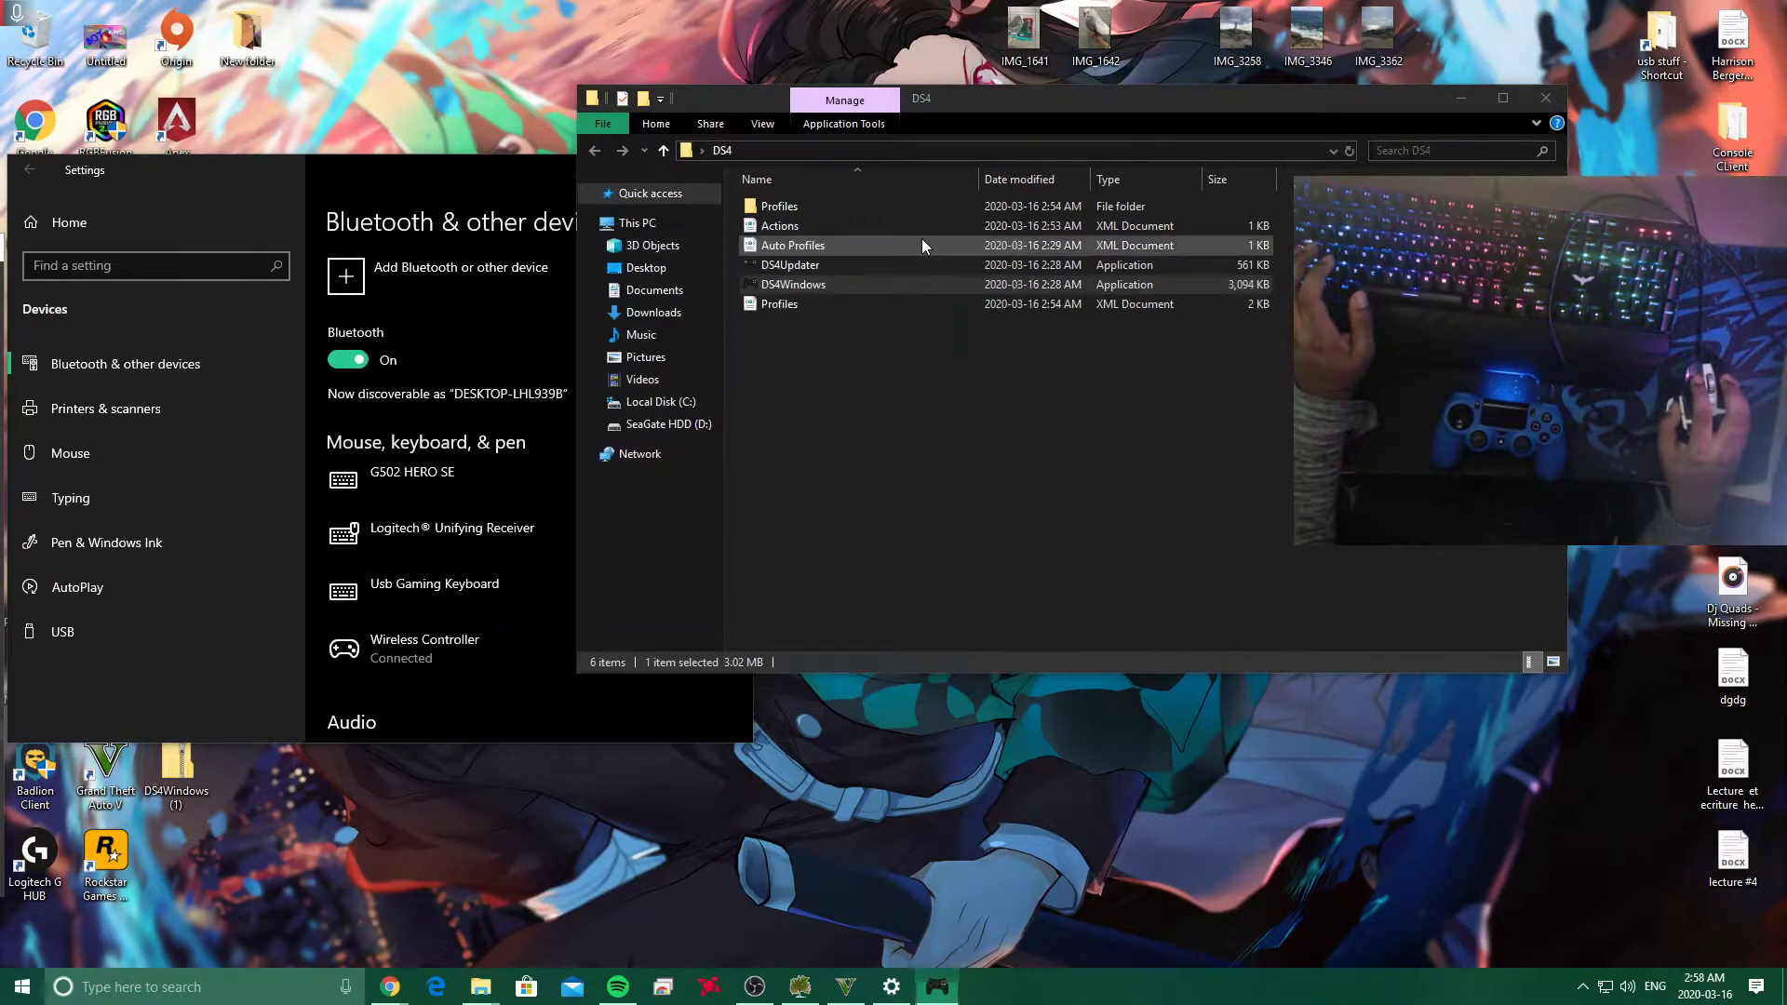
pyautogui.doubleClick(812, 284)
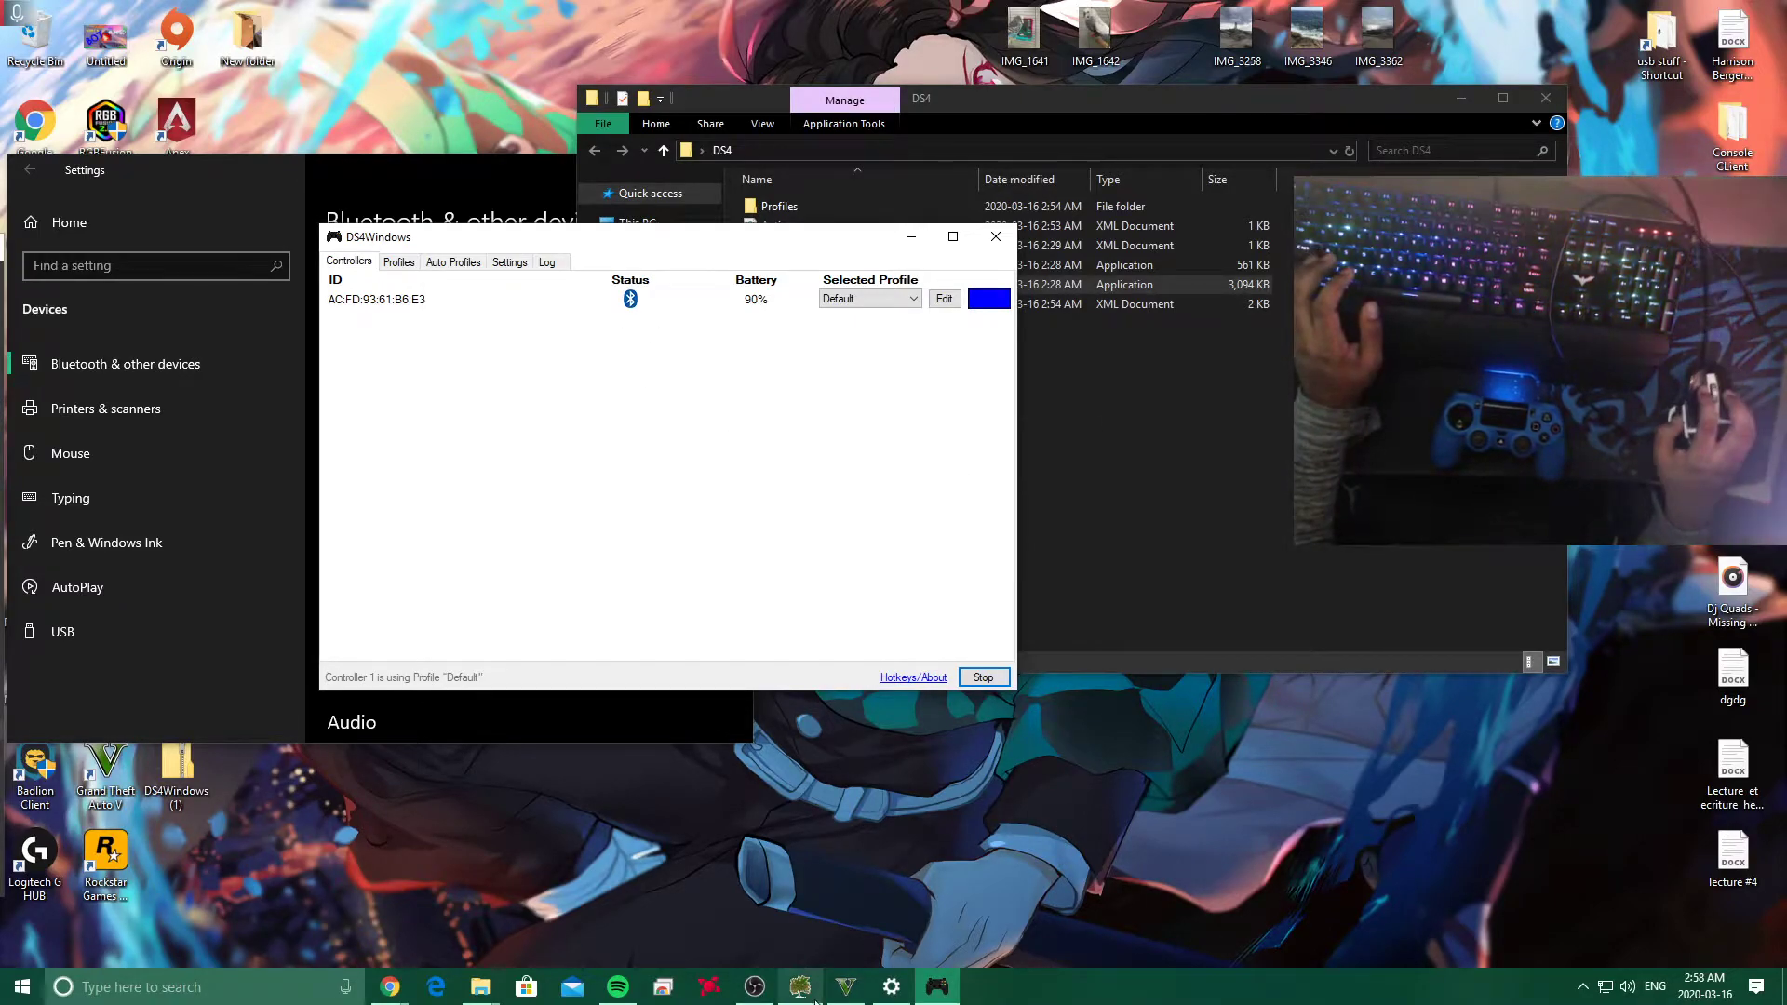
pyautogui.click(844, 988)
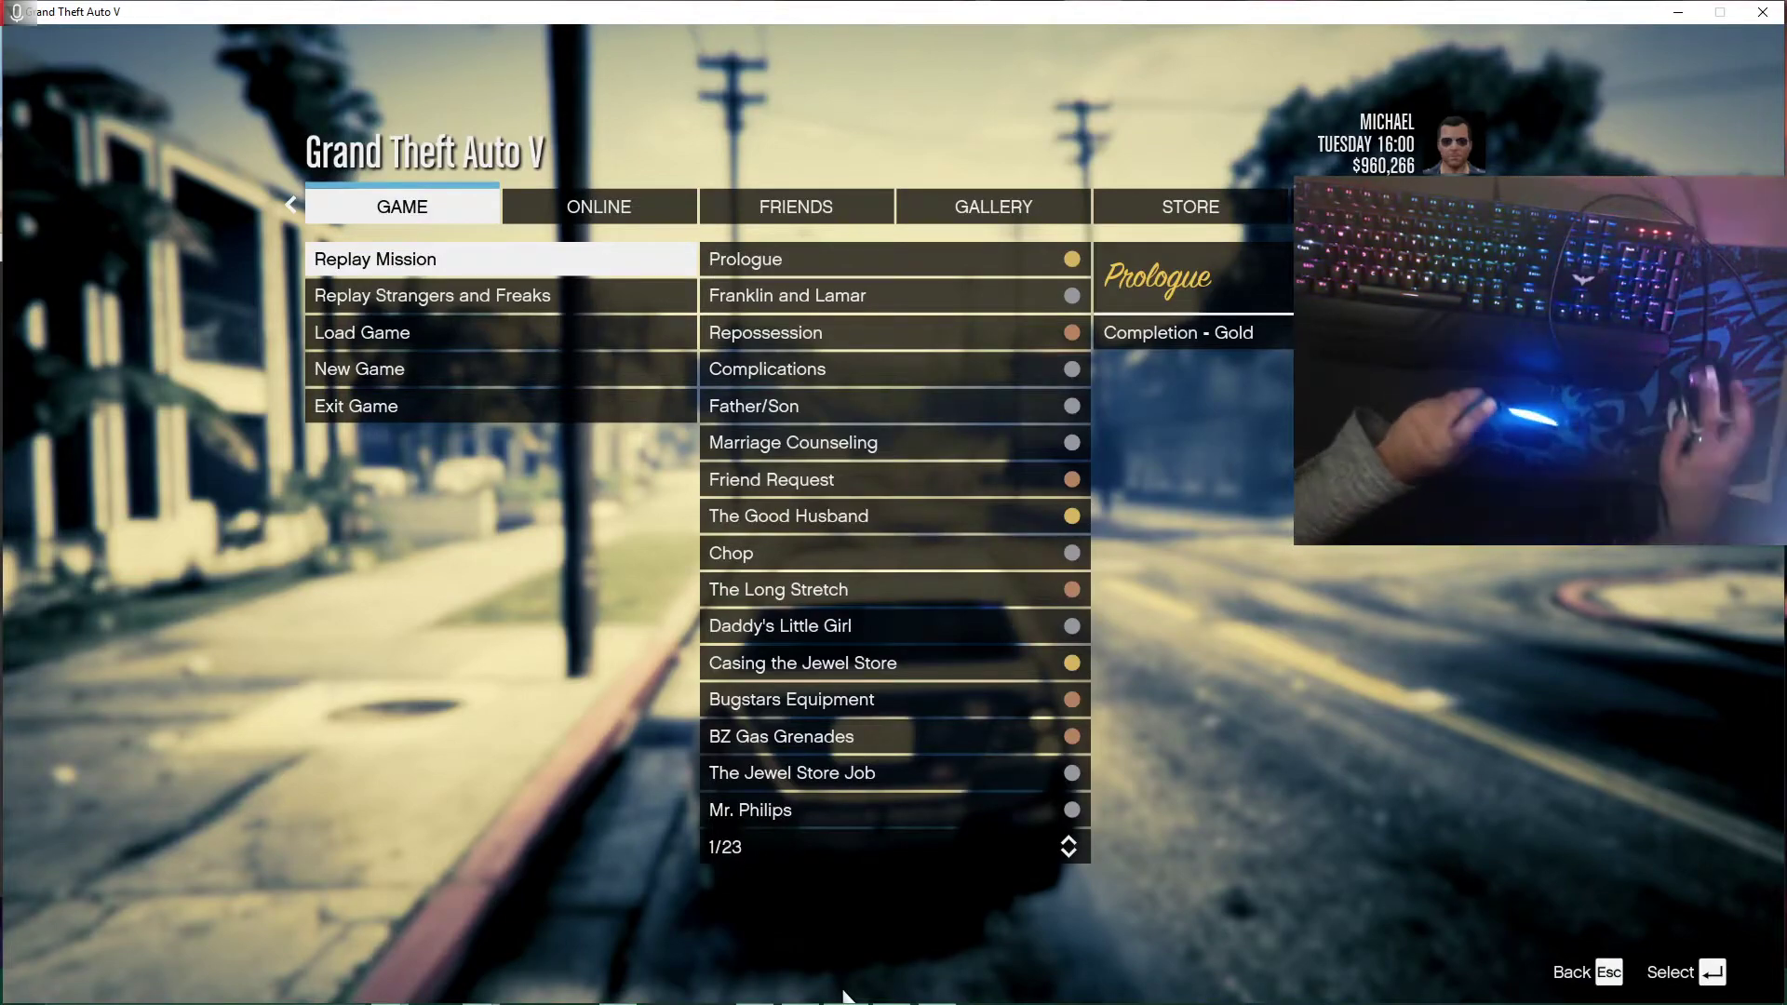
# Step: Stop and restart the DS4Windows service so the controller relists at 90%, then return to GTA V
pyautogui.click(588, 209)
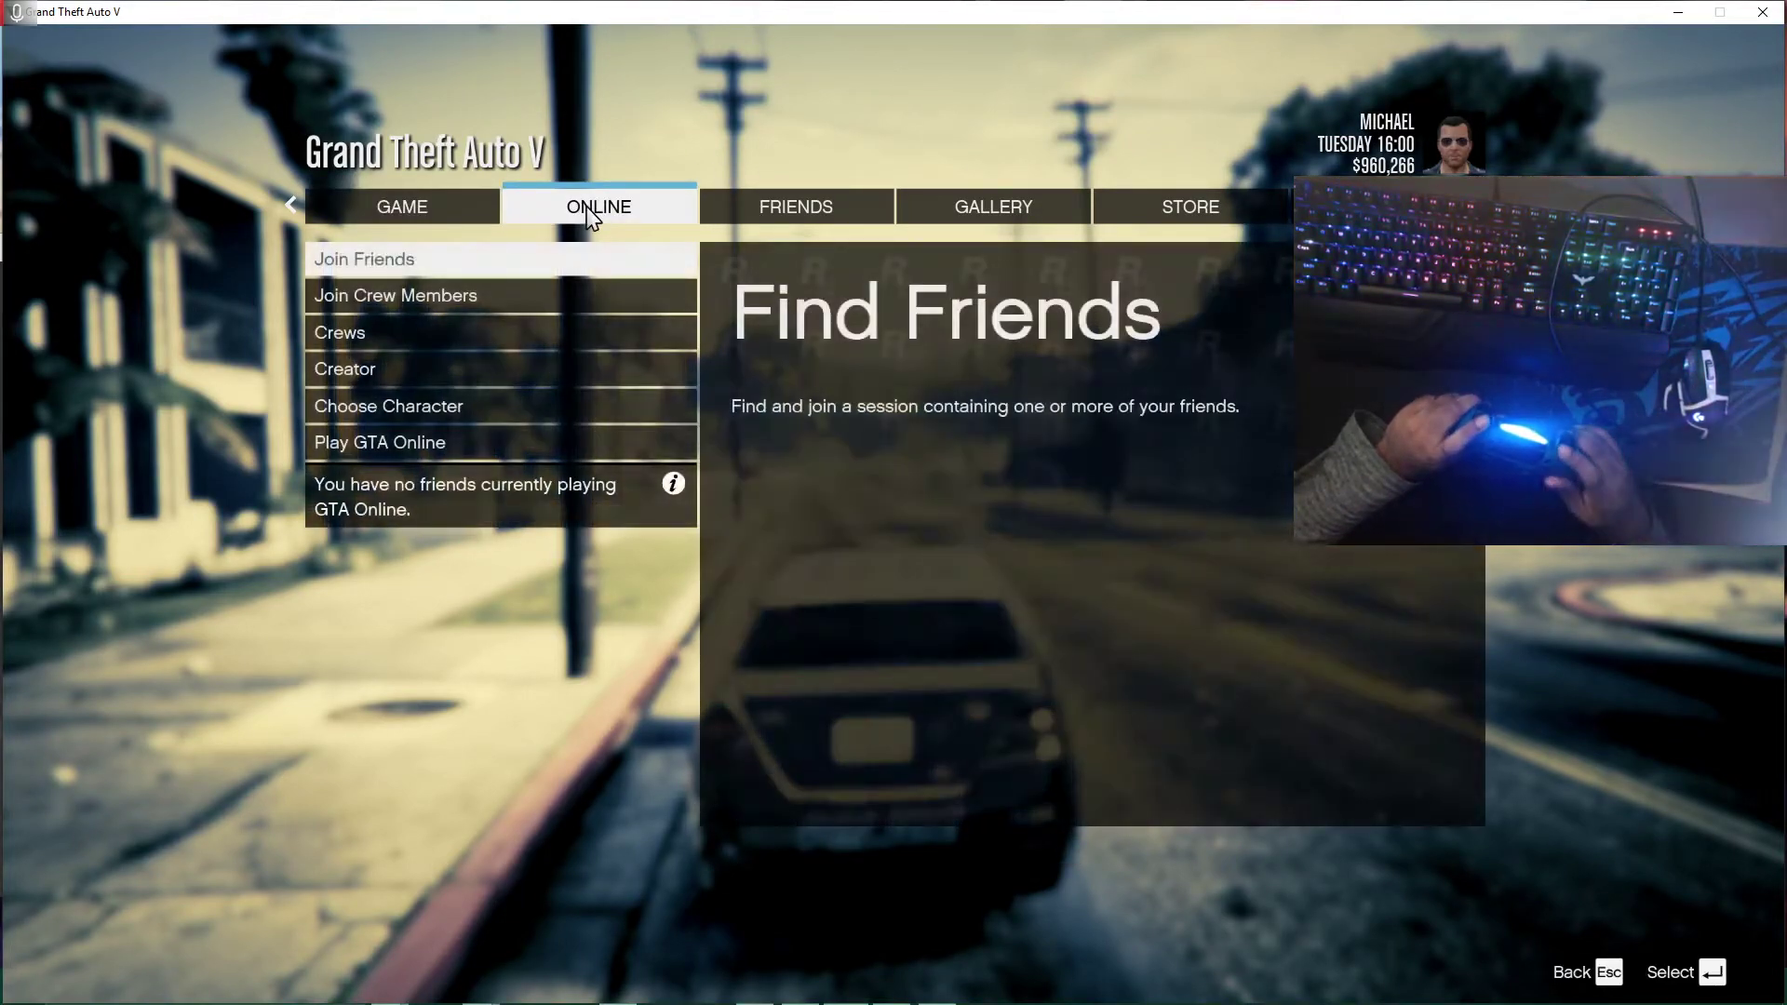
pyautogui.hotkey('alt', 'Tab')
pyautogui.click(718, 440)
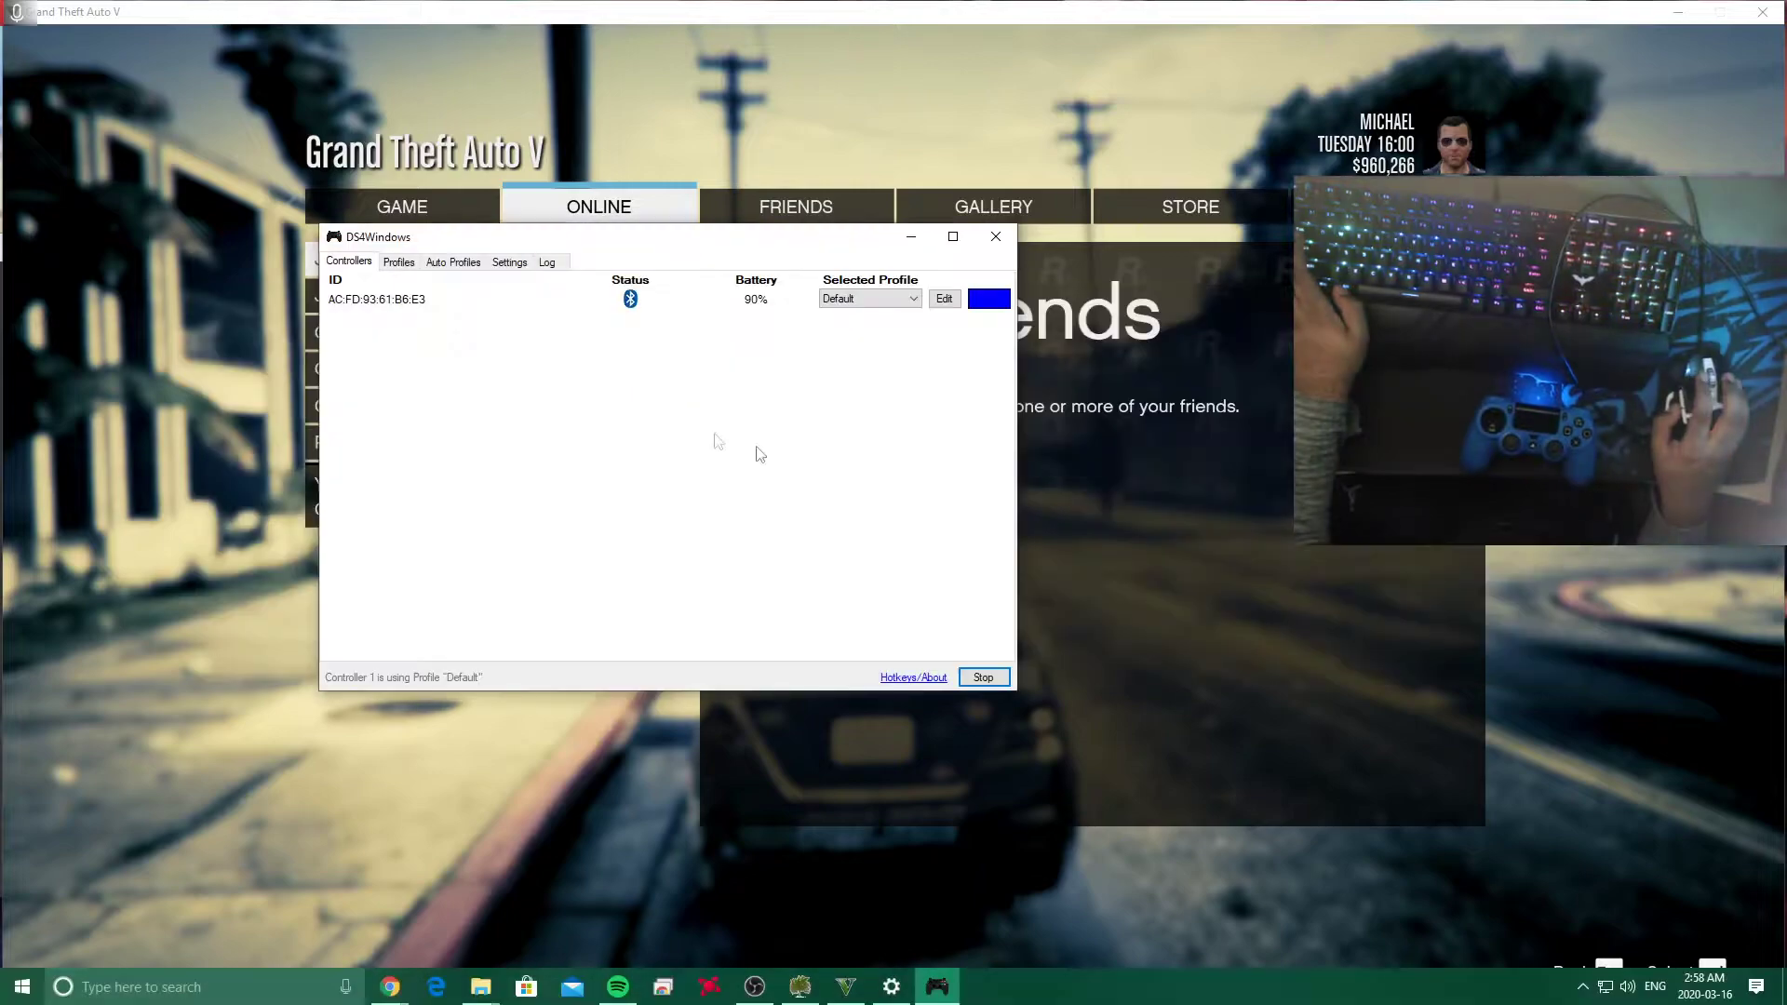
pyautogui.click(977, 679)
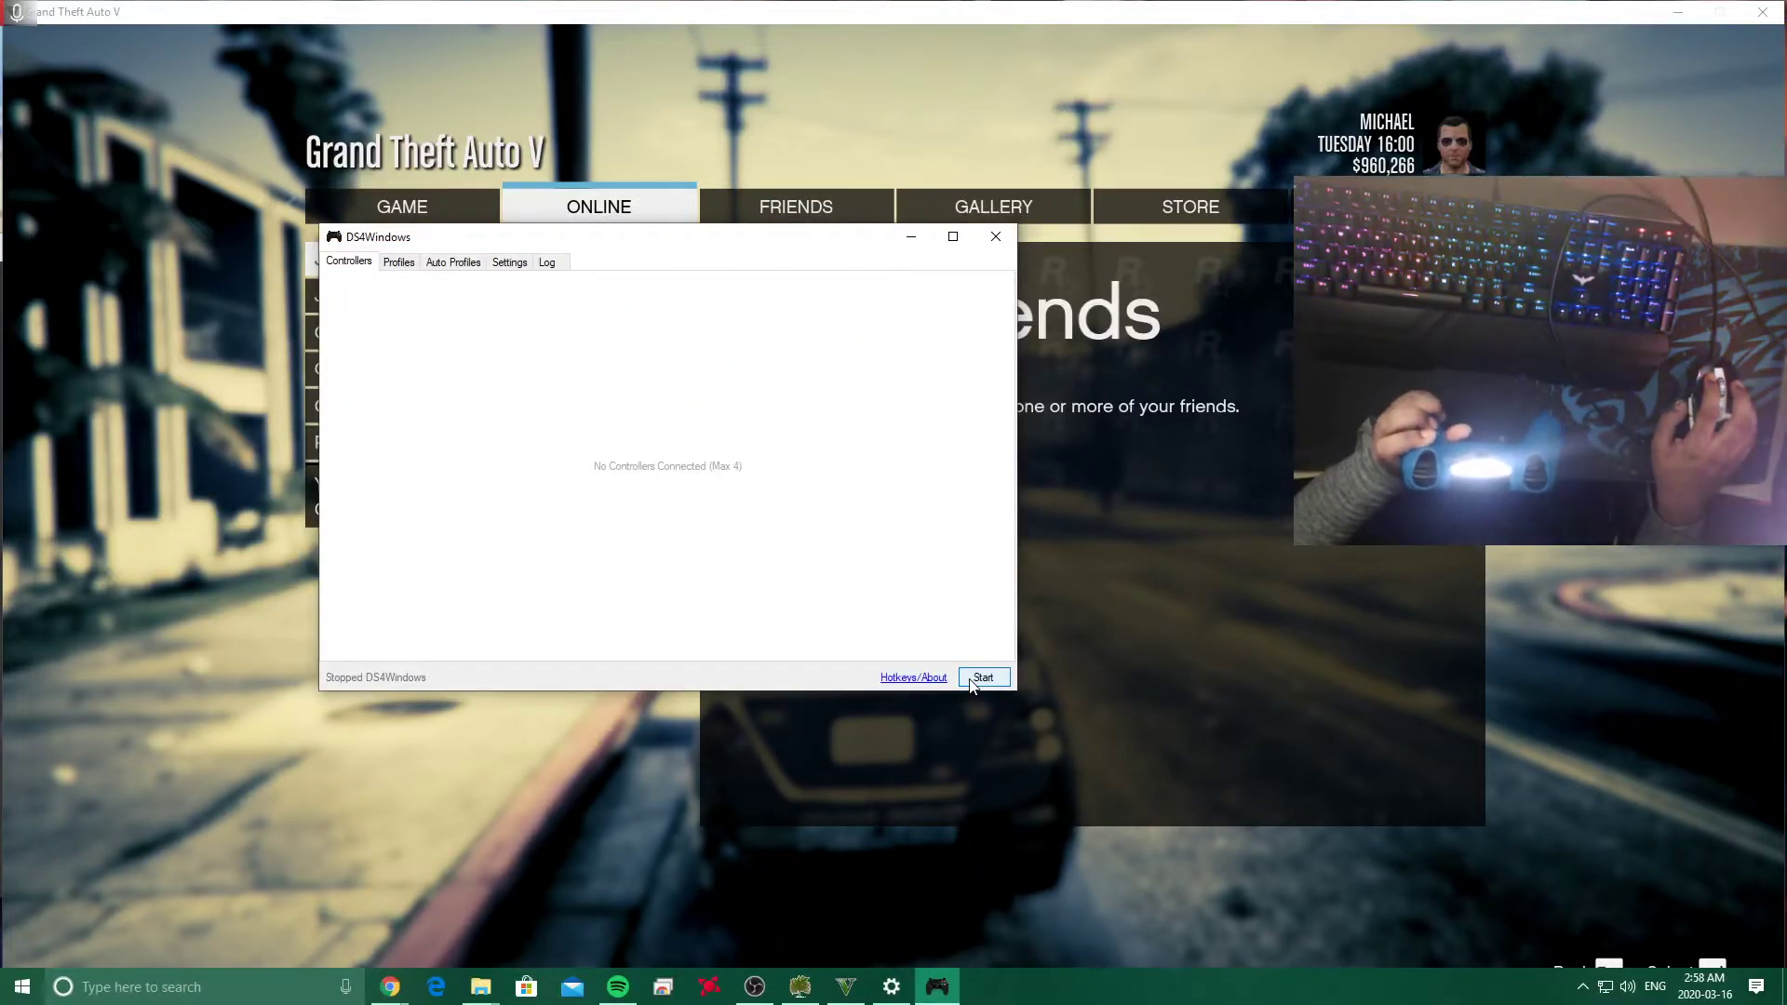
pyautogui.click(977, 679)
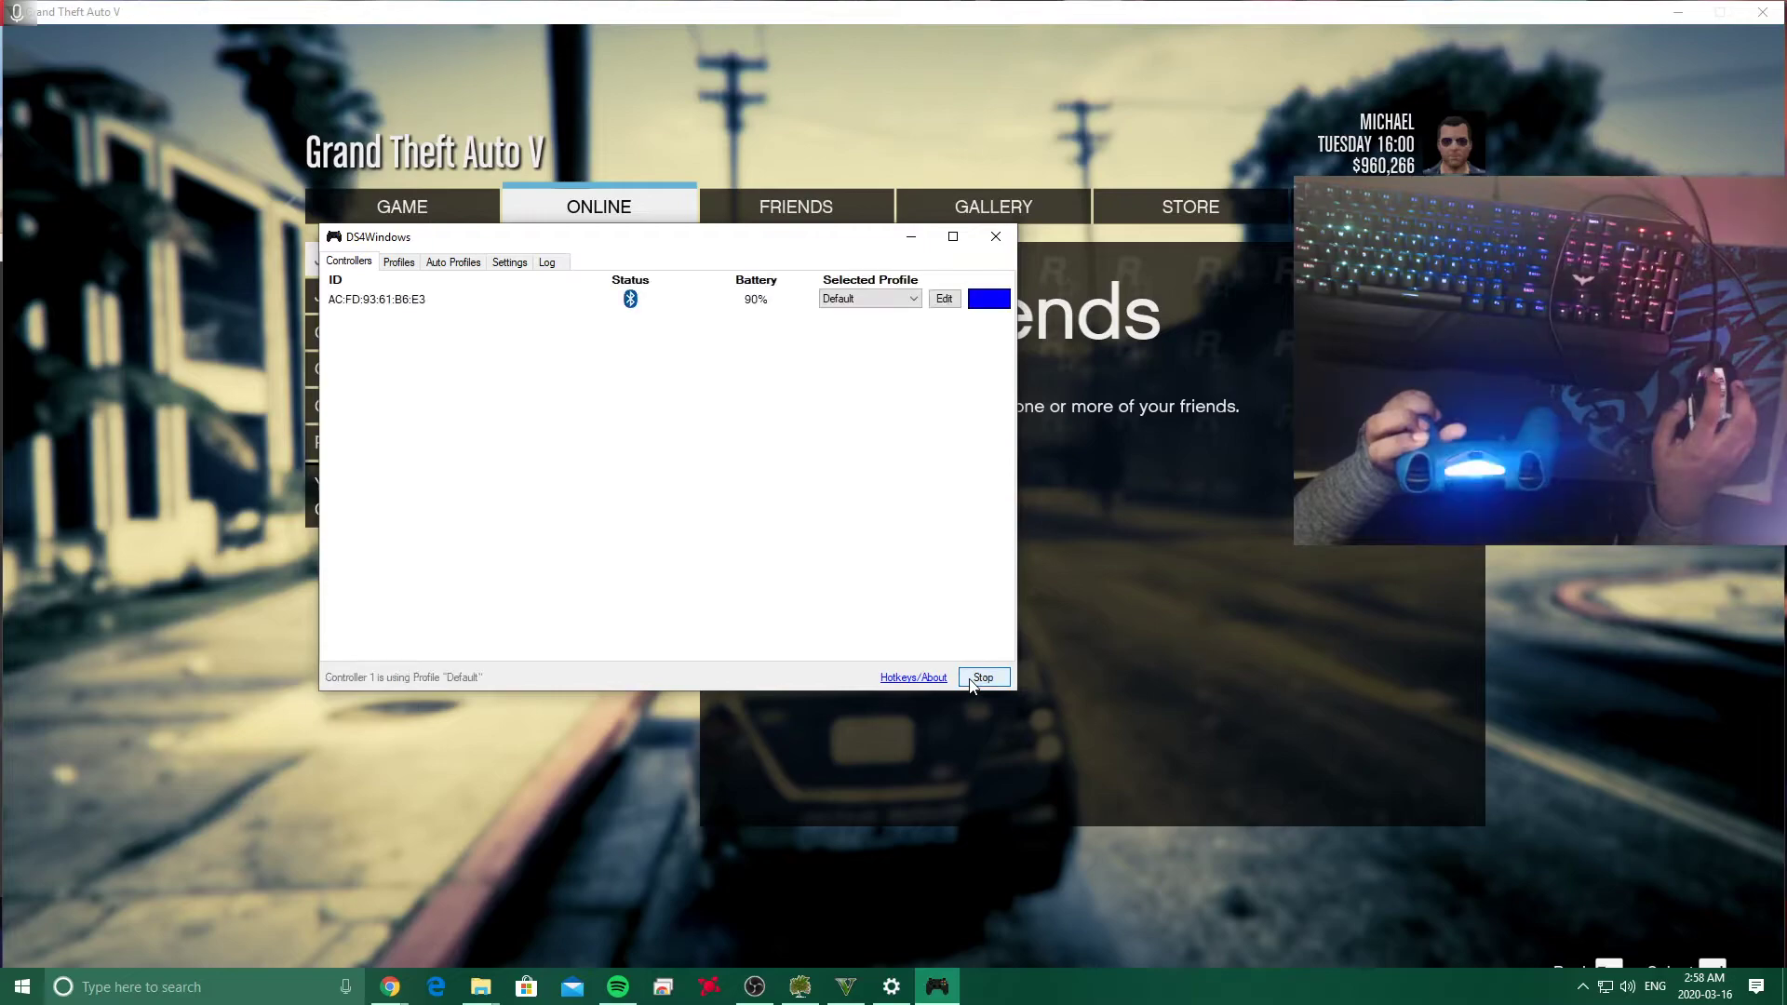
pyautogui.click(920, 700)
# Step: Move through the pause menu to the Game section, then resume driving the police car
pyautogui.press('q')
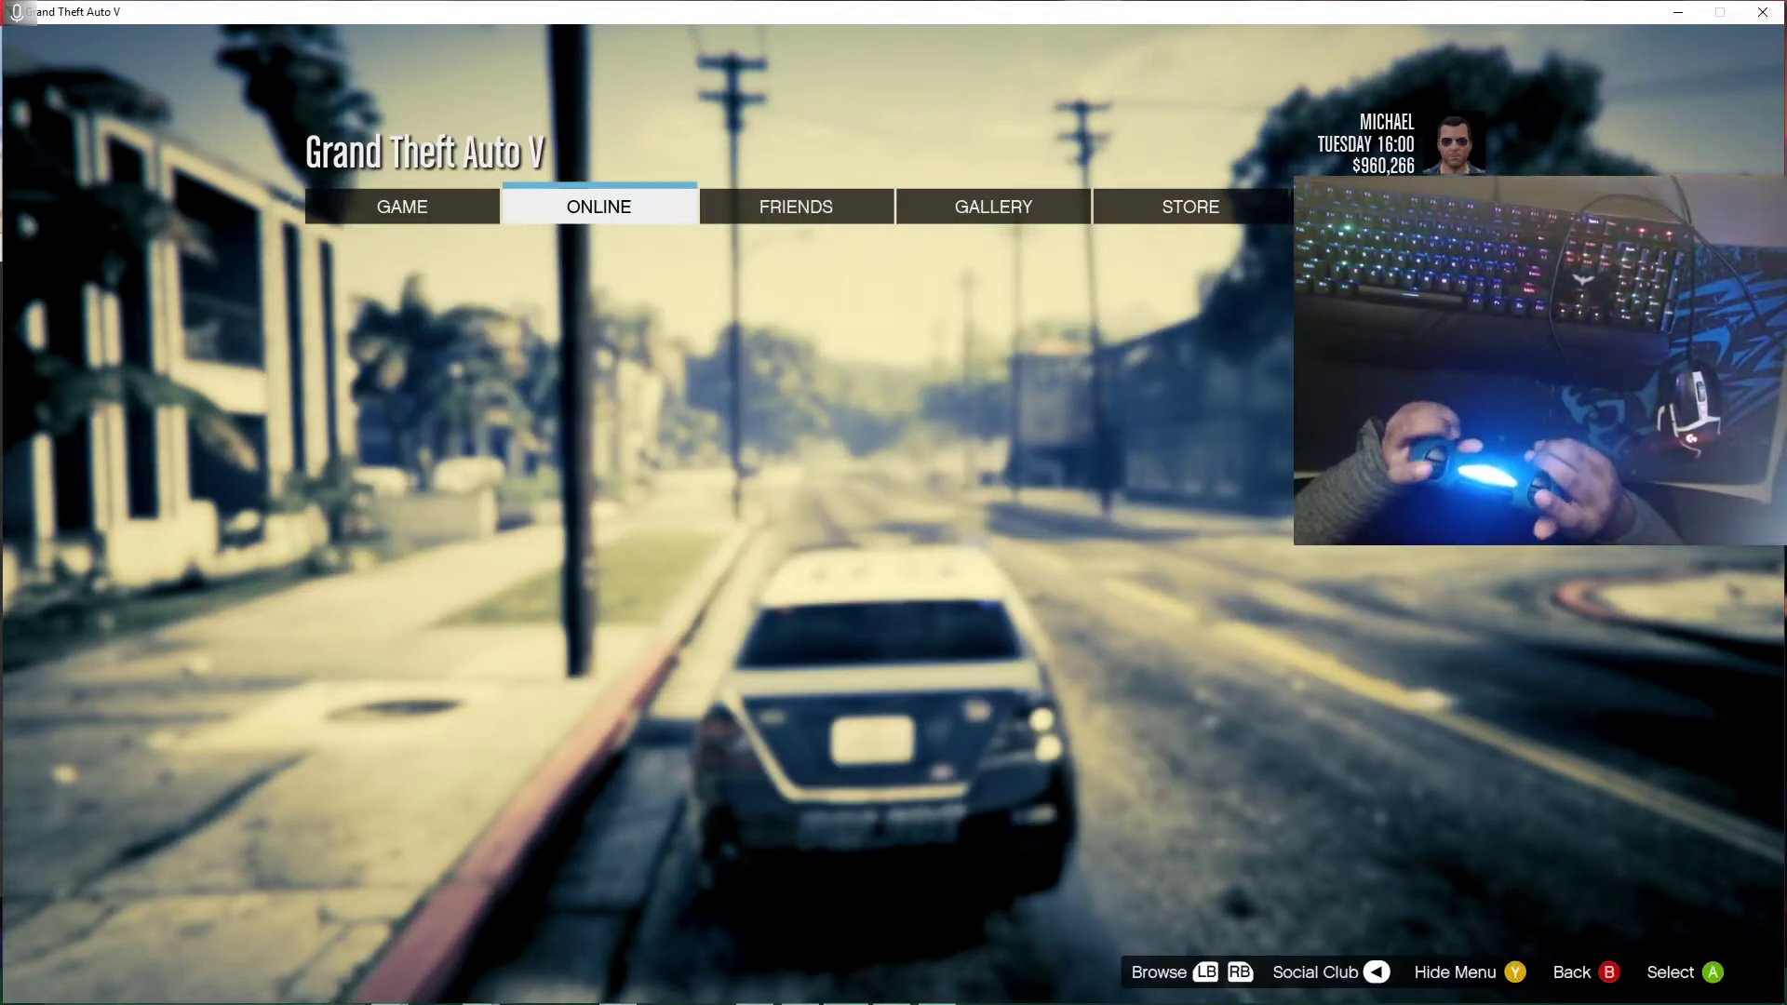
pyautogui.press('q')
pyautogui.press('Return')
pyautogui.press('Escape')
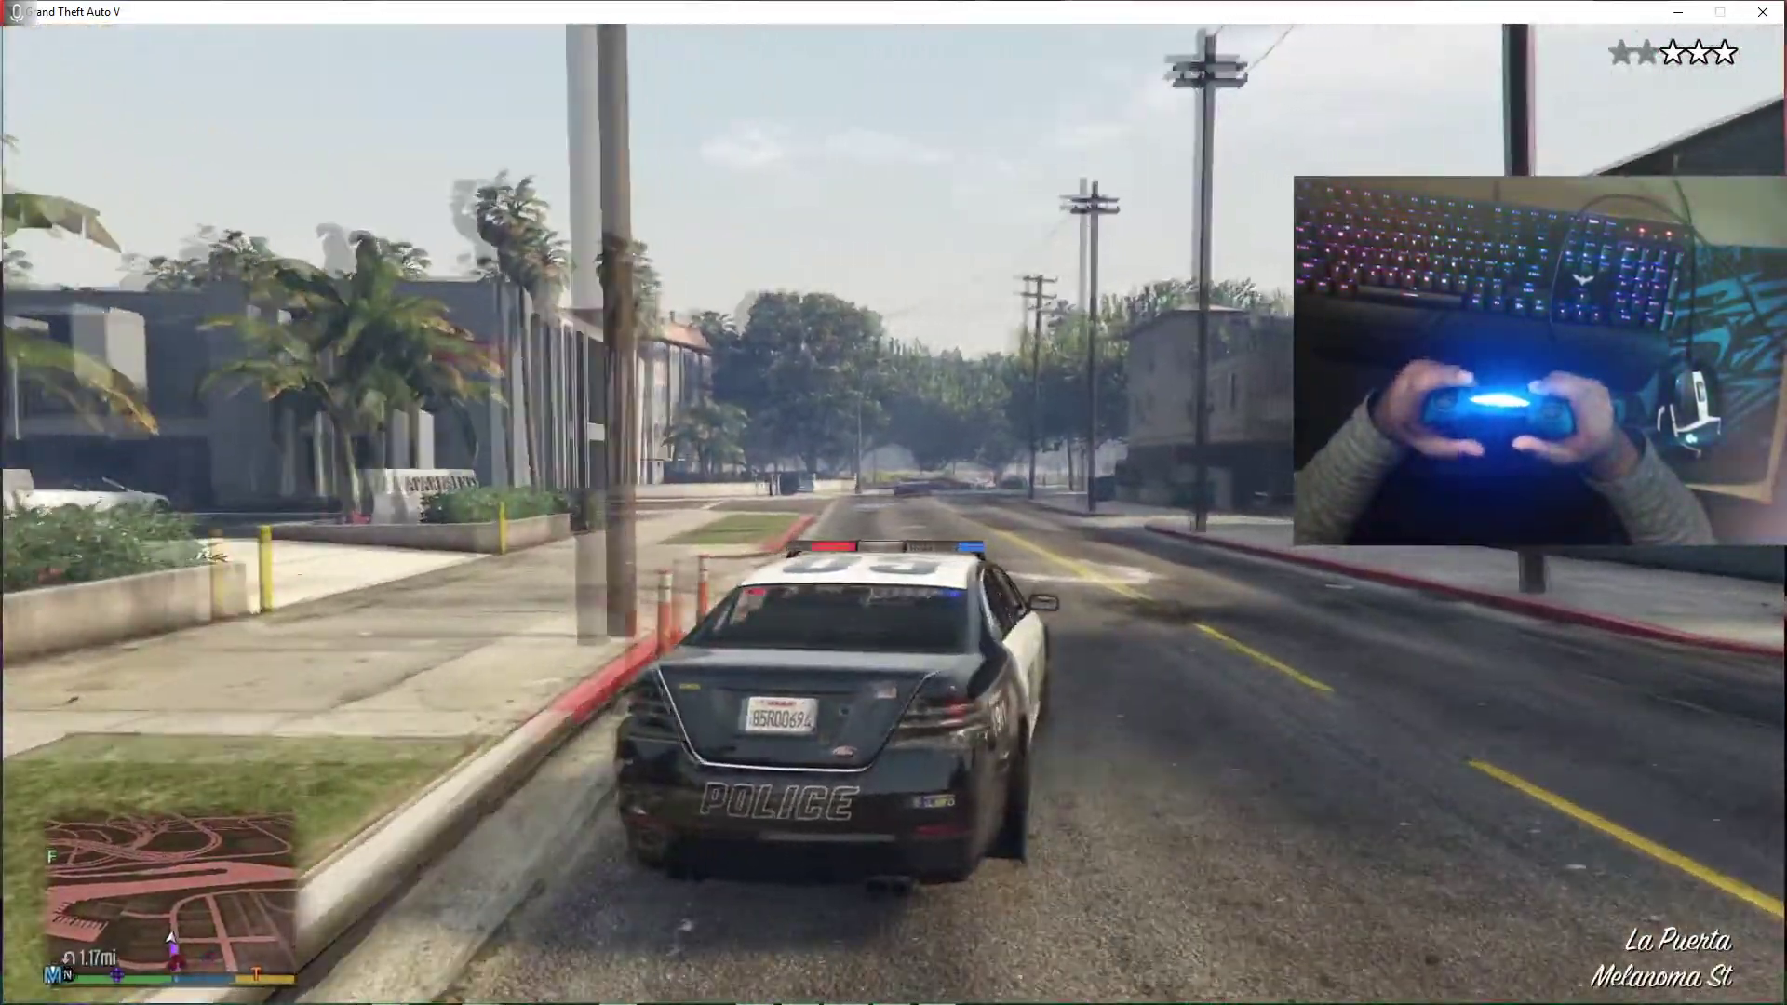
# Step: Pause on the map, browse the pause-menu sections, then switch over to DS4Windows
pyautogui.press('Escape')
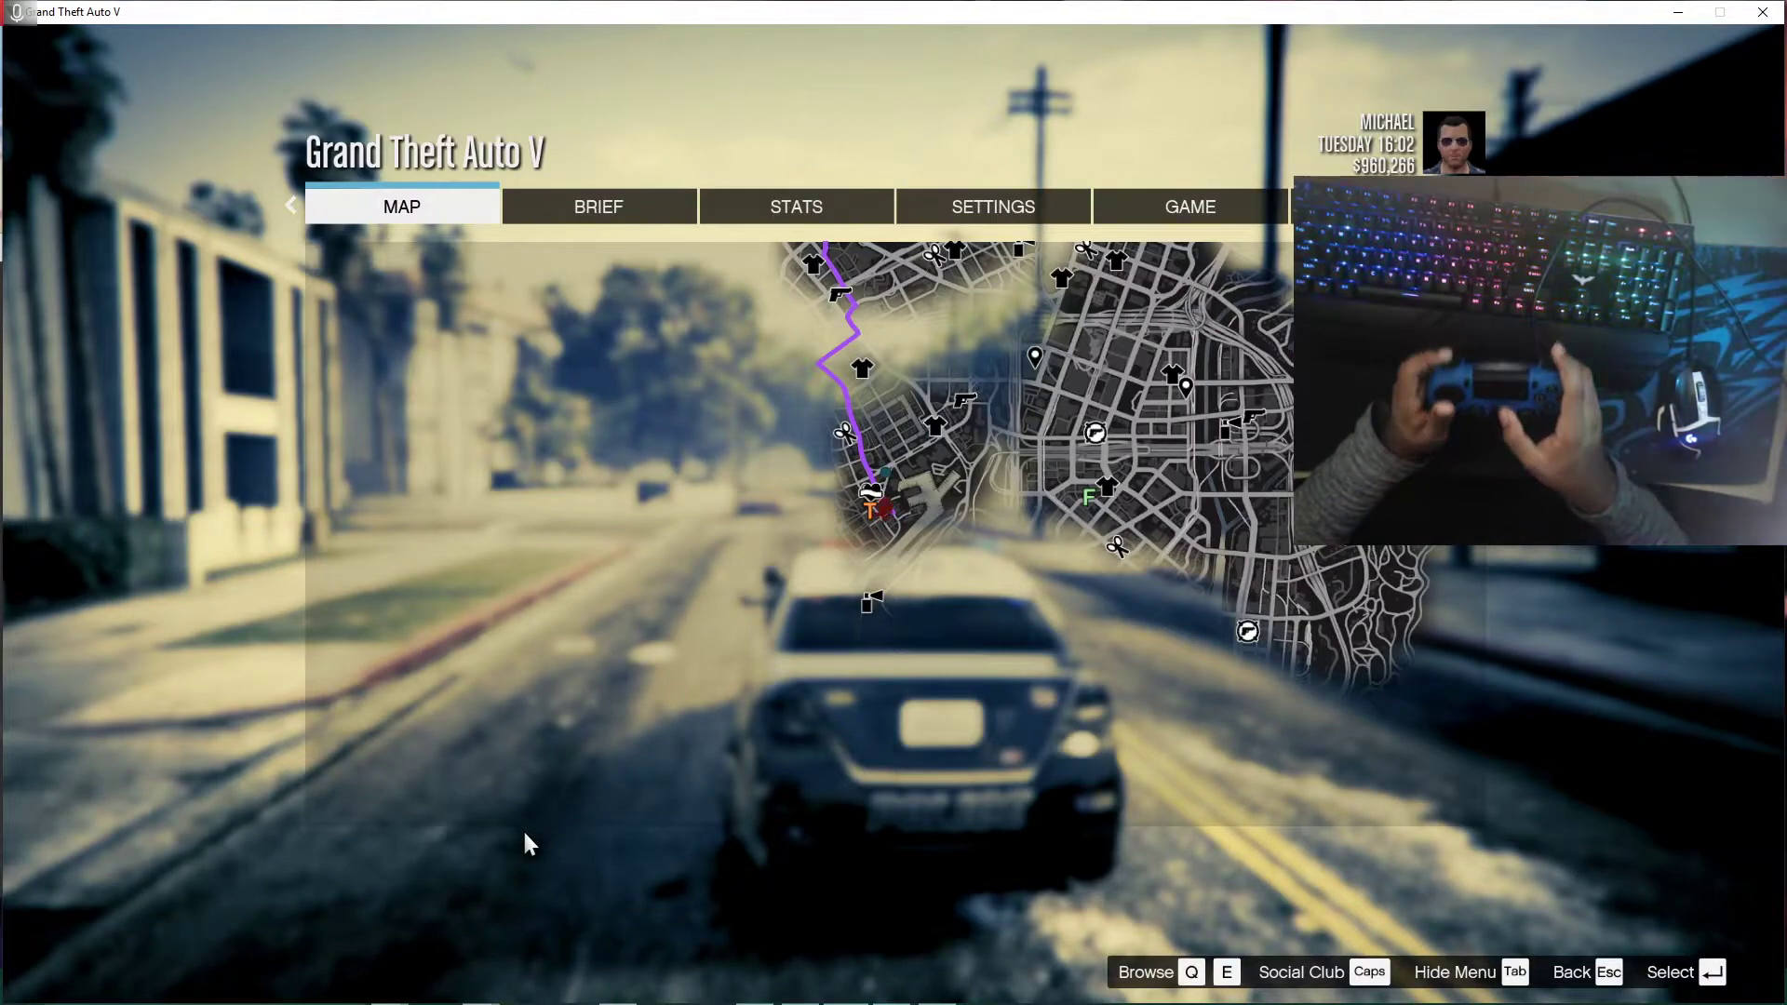
pyautogui.press('capslock')
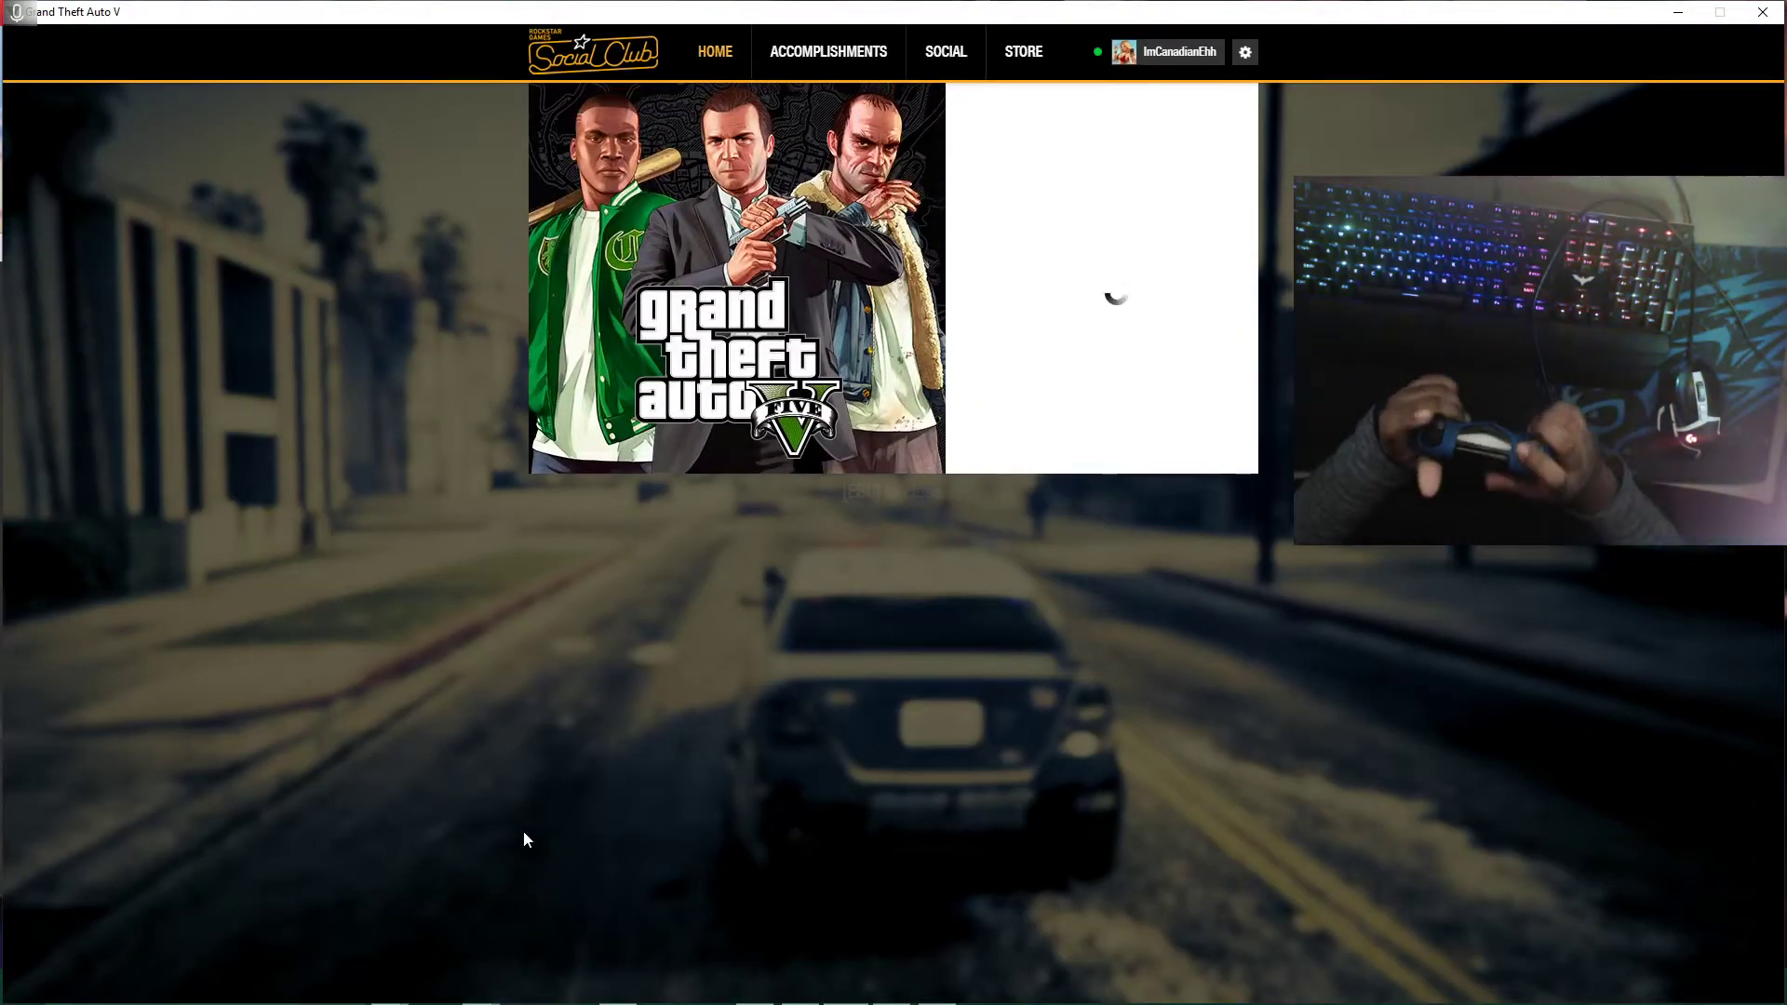
pyautogui.press('e')
pyautogui.press('e')
pyautogui.press('e')
pyautogui.press('q')
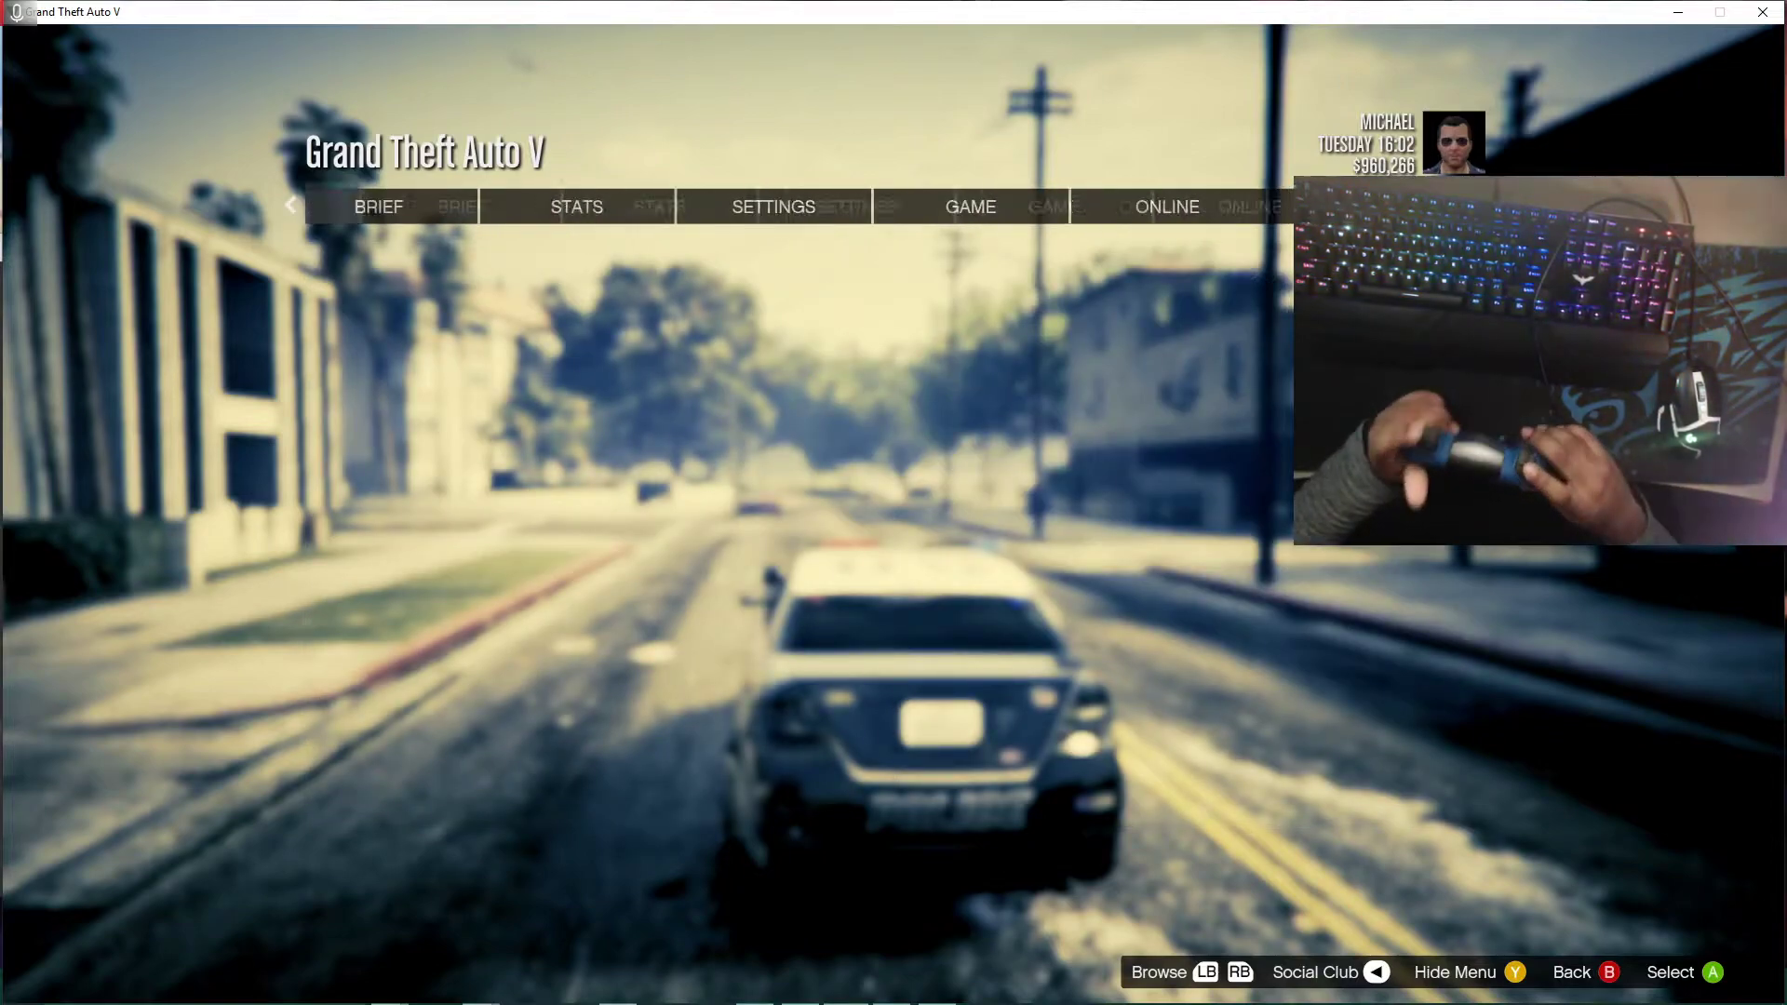
pyautogui.press('q')
pyautogui.press('q')
pyautogui.hotkey('alt', 'Tab')
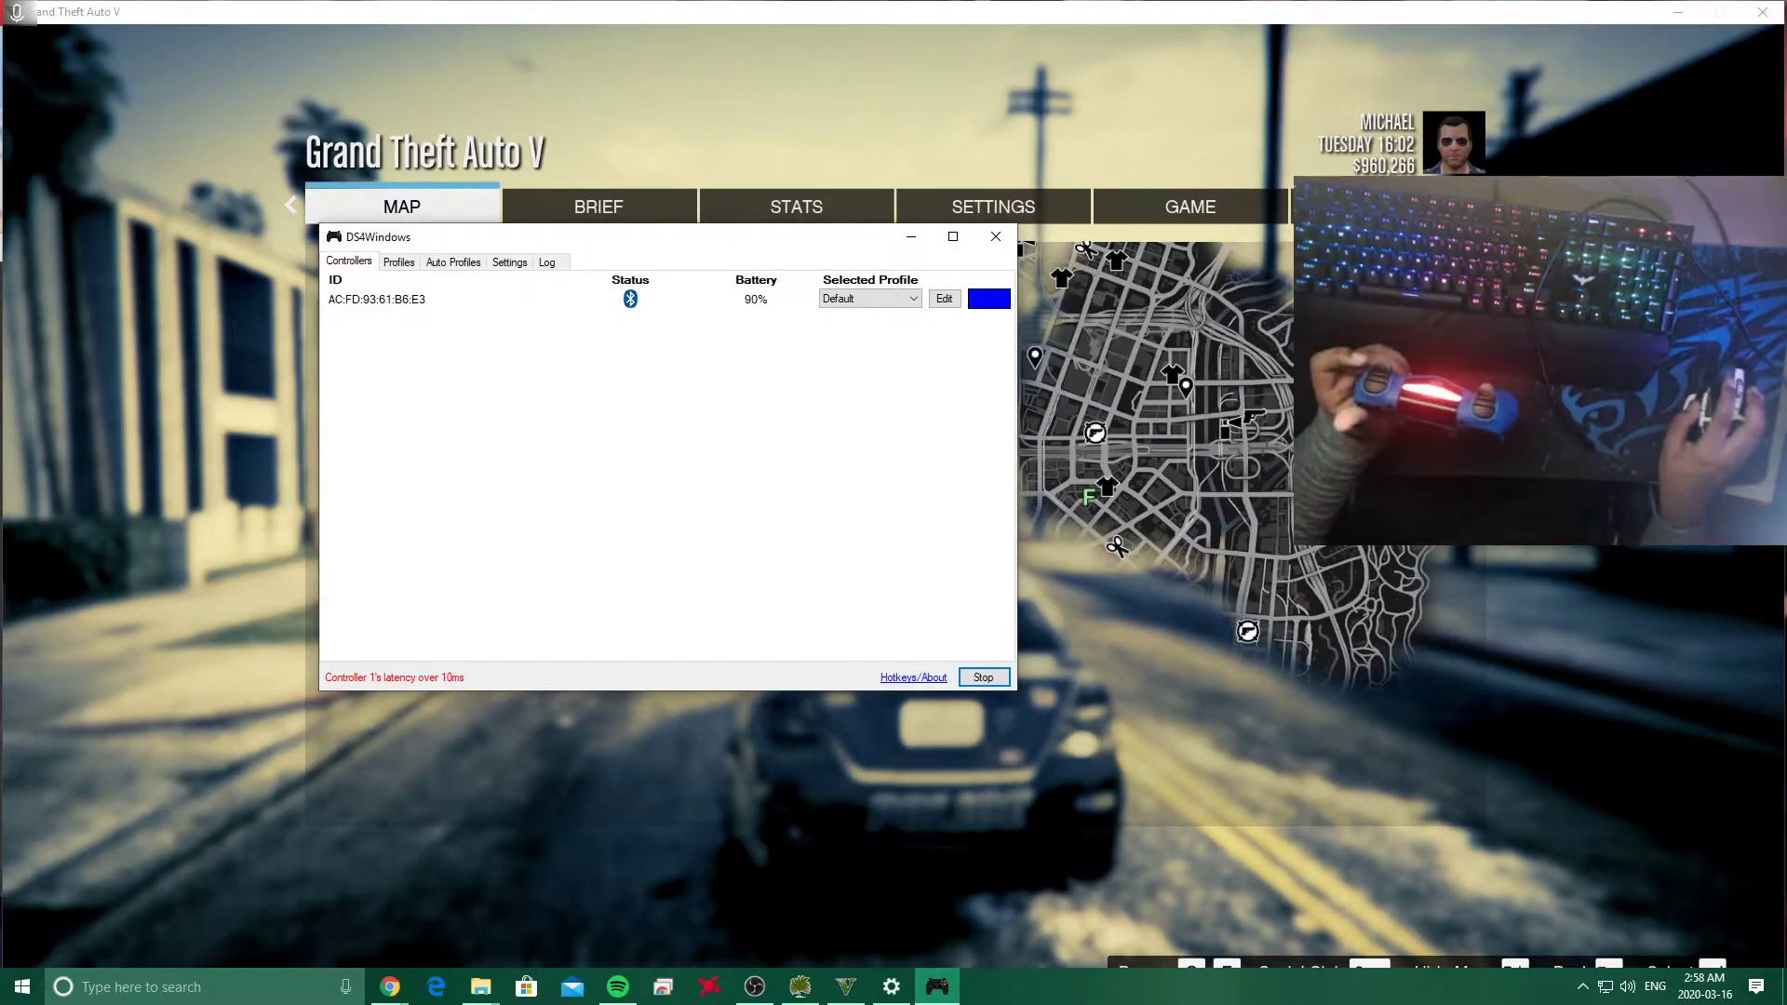
# Step: Stop and start the DS4Windows service, then check the Brief and Map sections of the pause menu
pyautogui.click(983, 678)
pyautogui.click(984, 678)
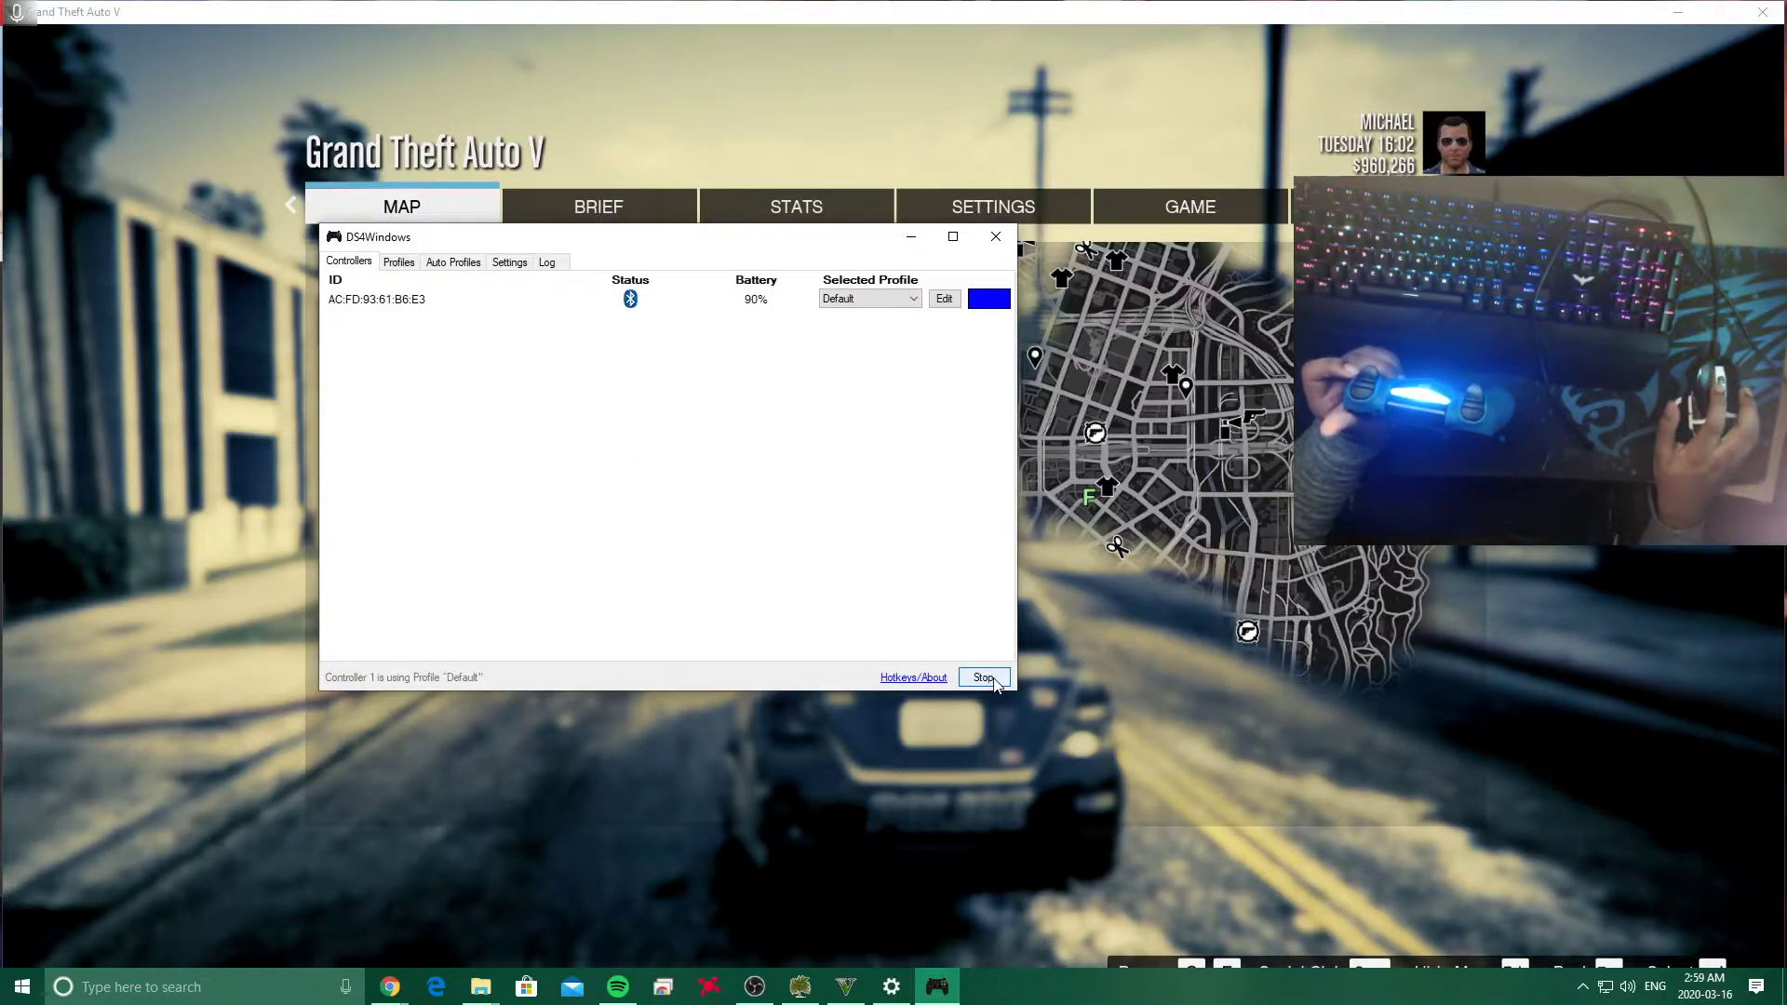
pyautogui.click(1301, 799)
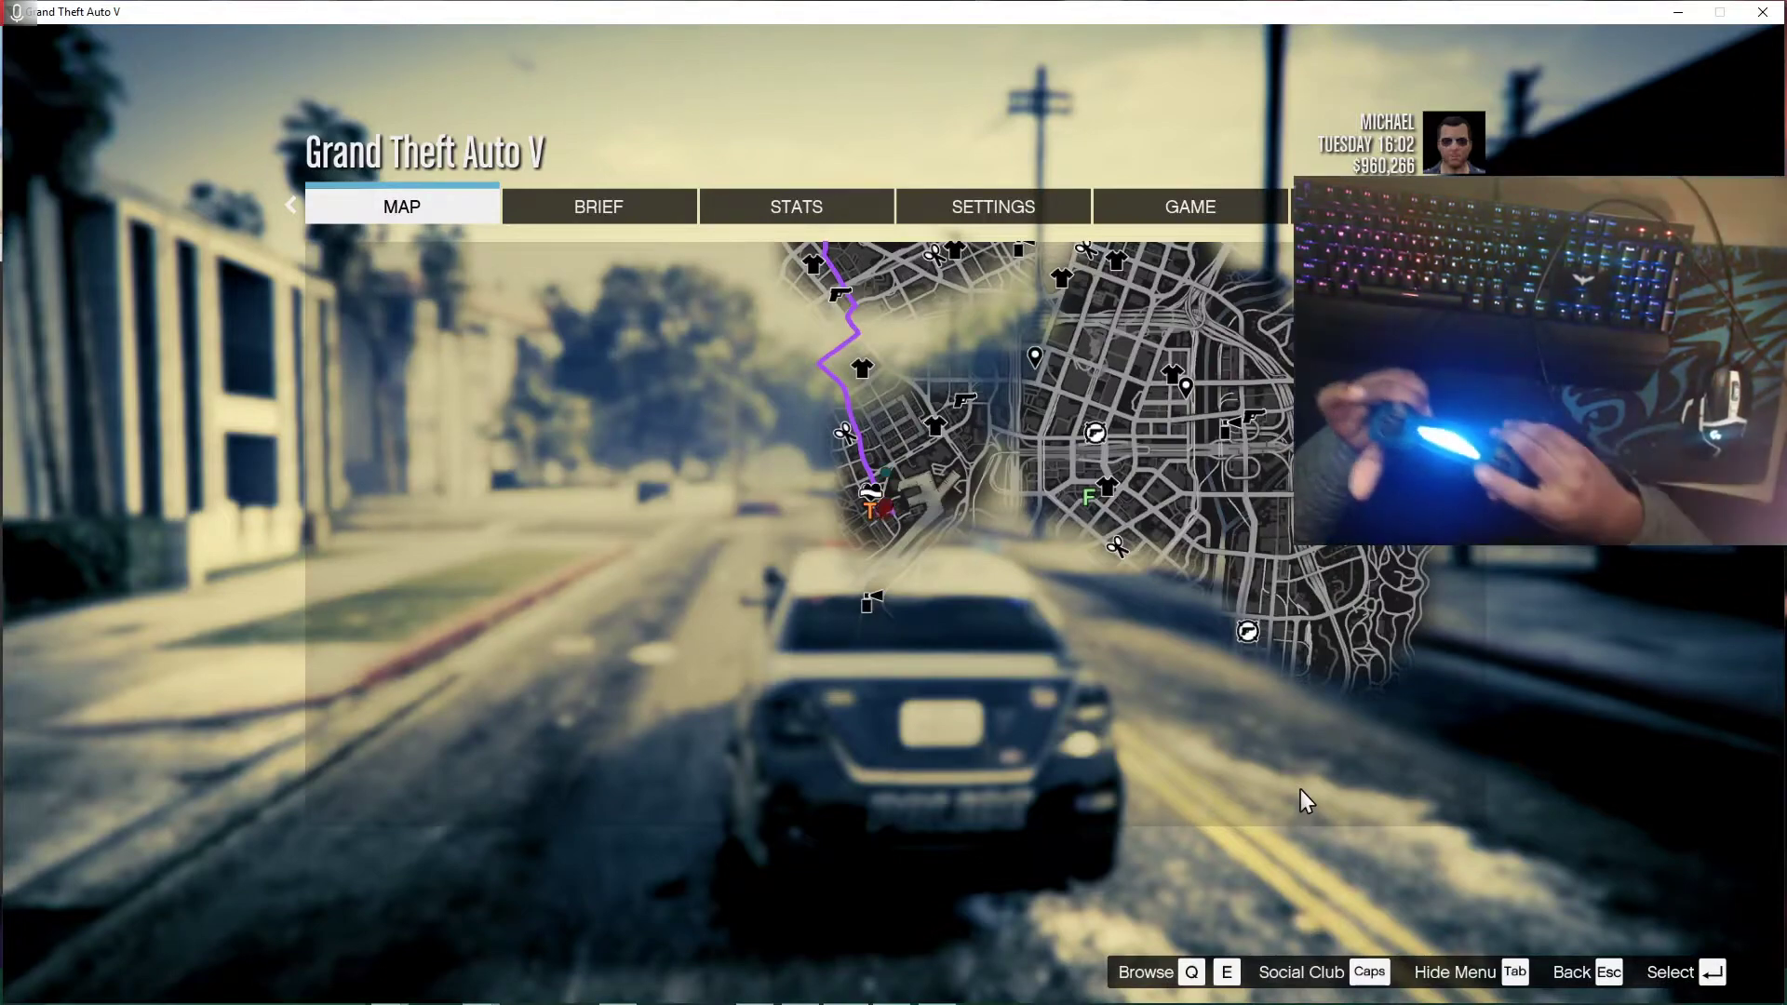
pyautogui.click(600, 198)
pyautogui.click(456, 201)
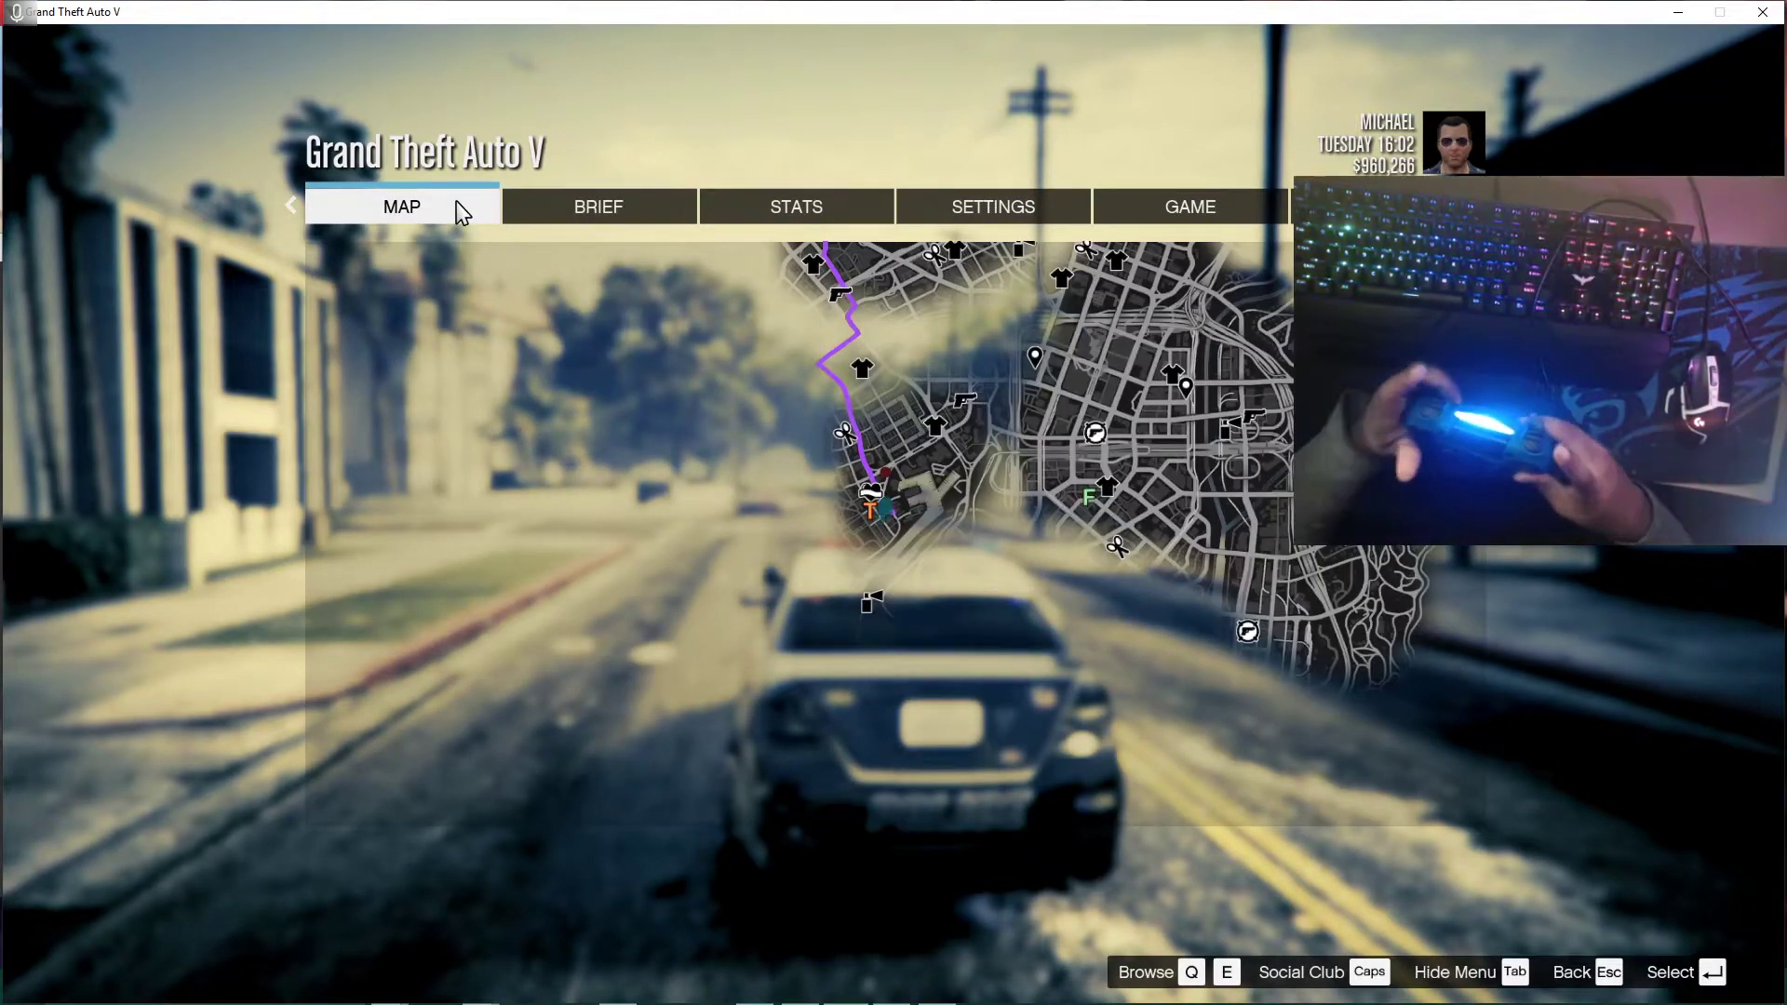
# Step: Switch back to DS4Windows, stop and start the service again, and return to the game
pyautogui.hotkey('alt', 'Tab')
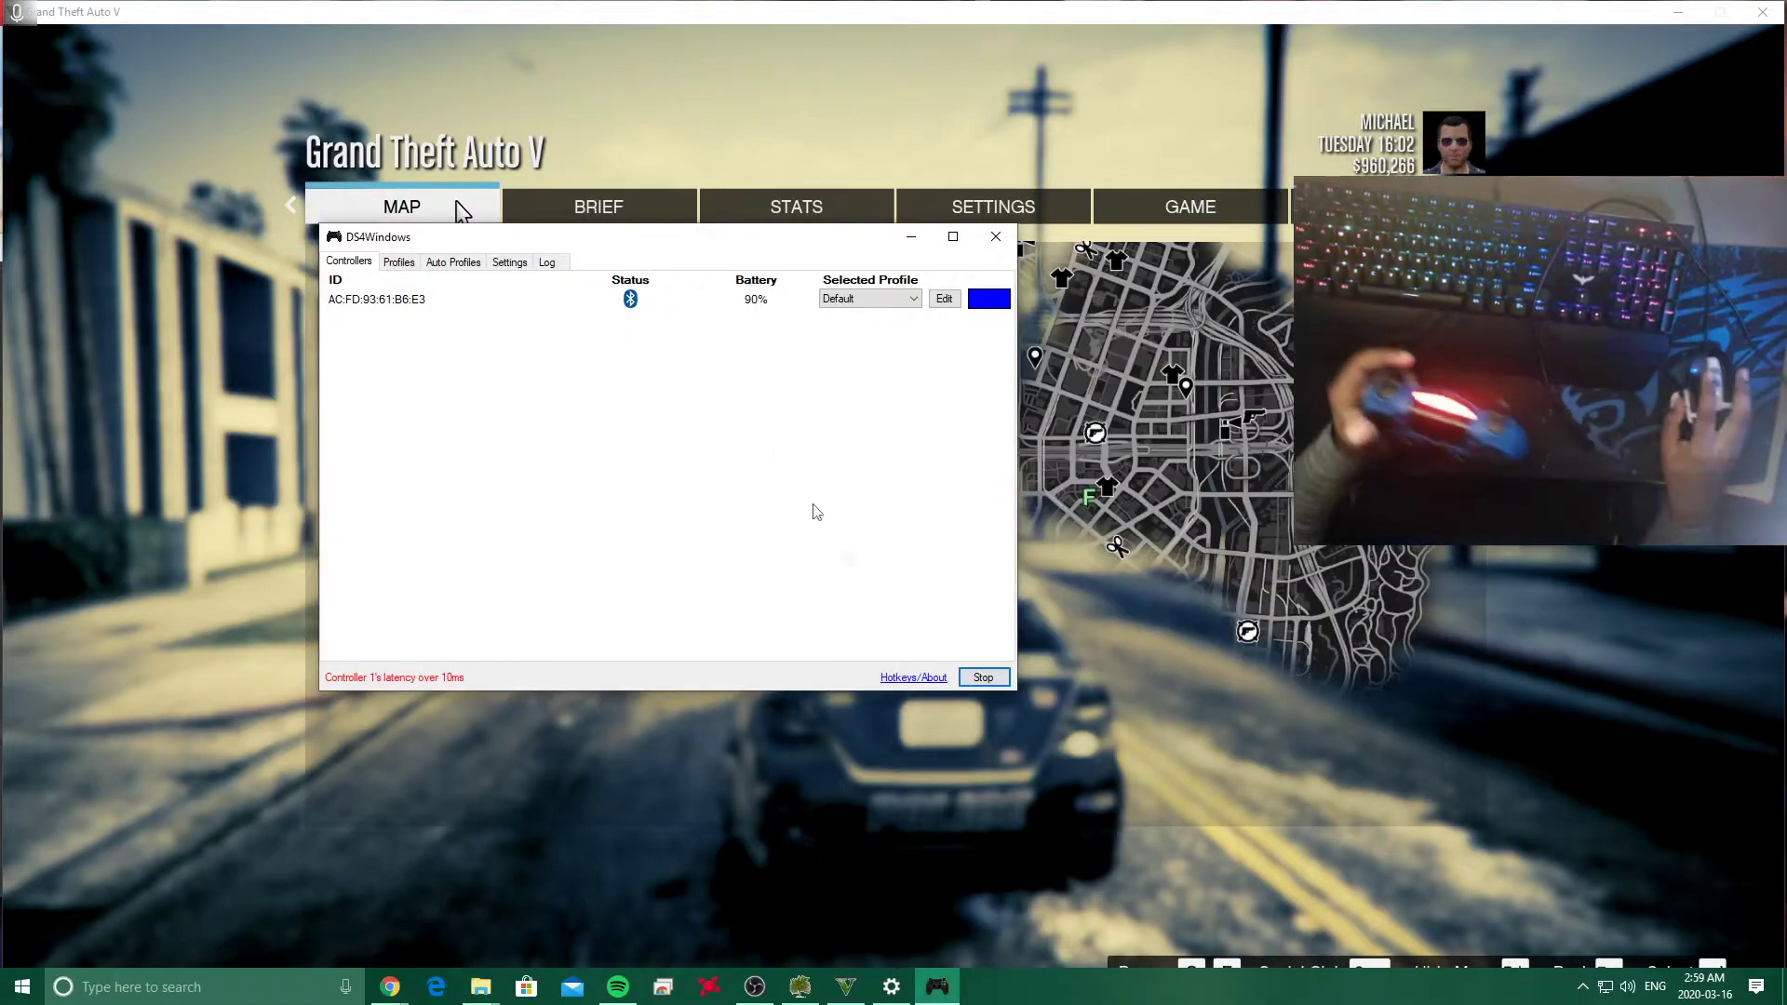
pyautogui.click(985, 679)
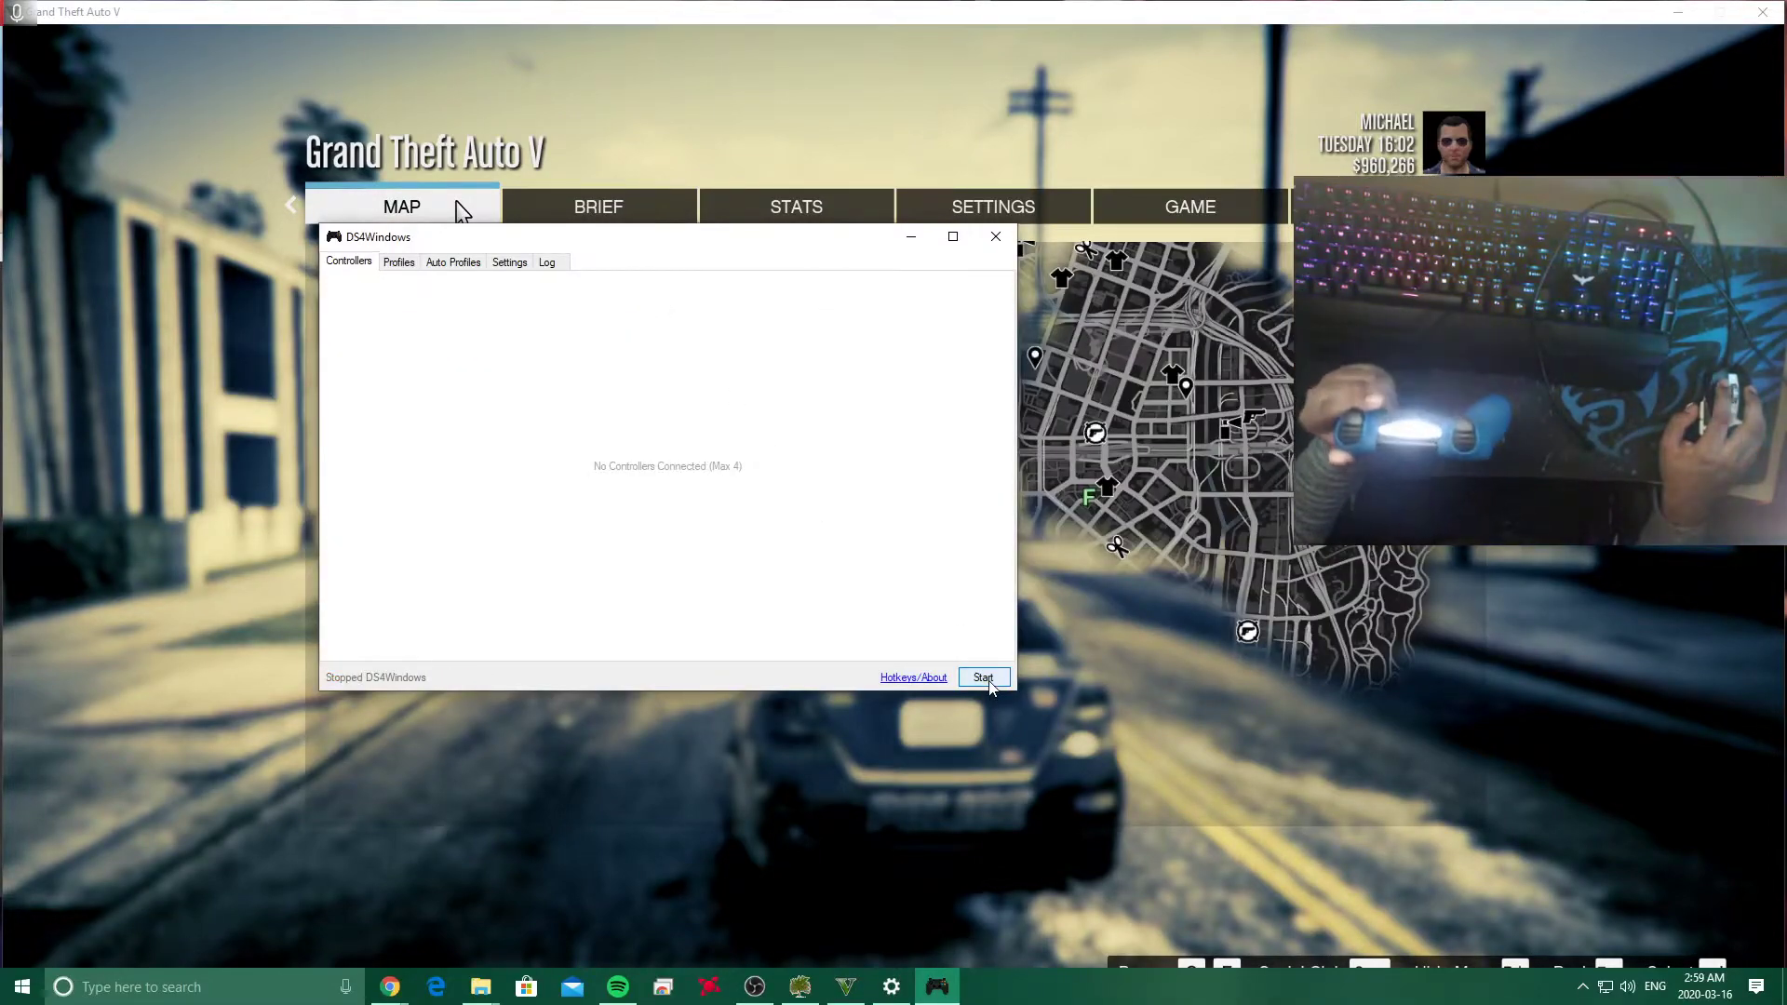
pyautogui.click(985, 679)
pyautogui.click(709, 823)
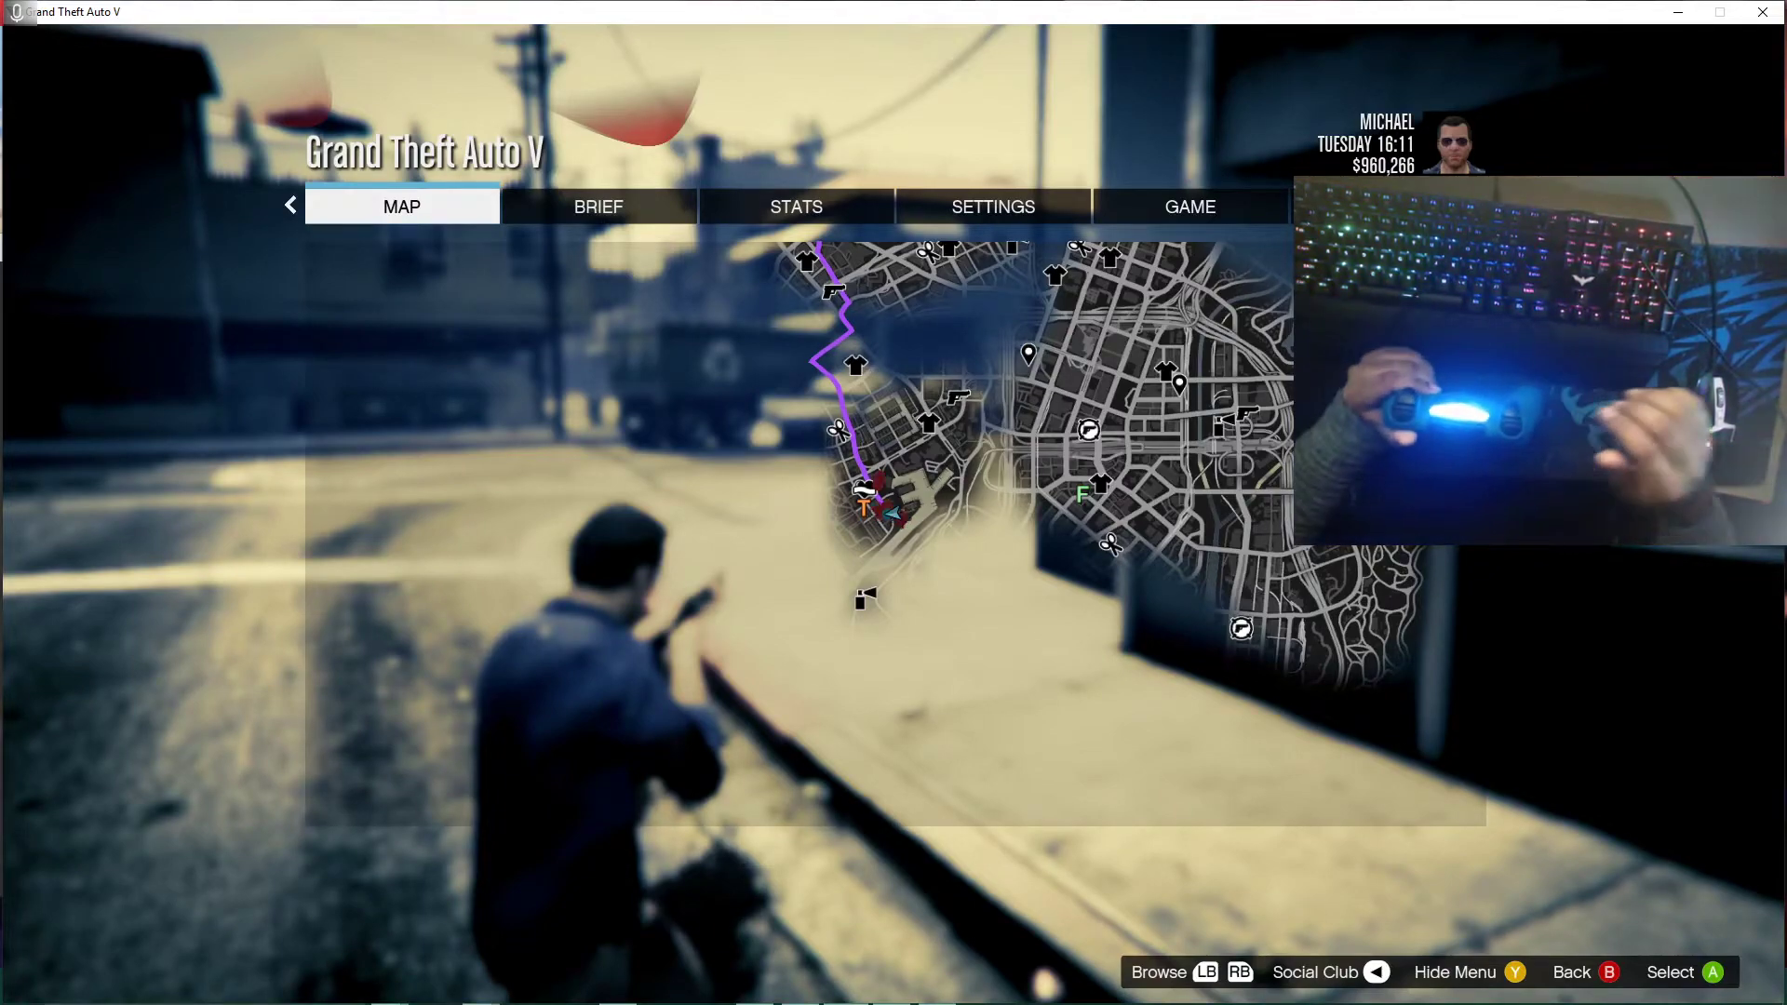
# Step: Switch from the GTA V pause map to DS4Windows, showing the controller at 90% with latency under 10ms
pyautogui.hotkey('alt', 'Tab')
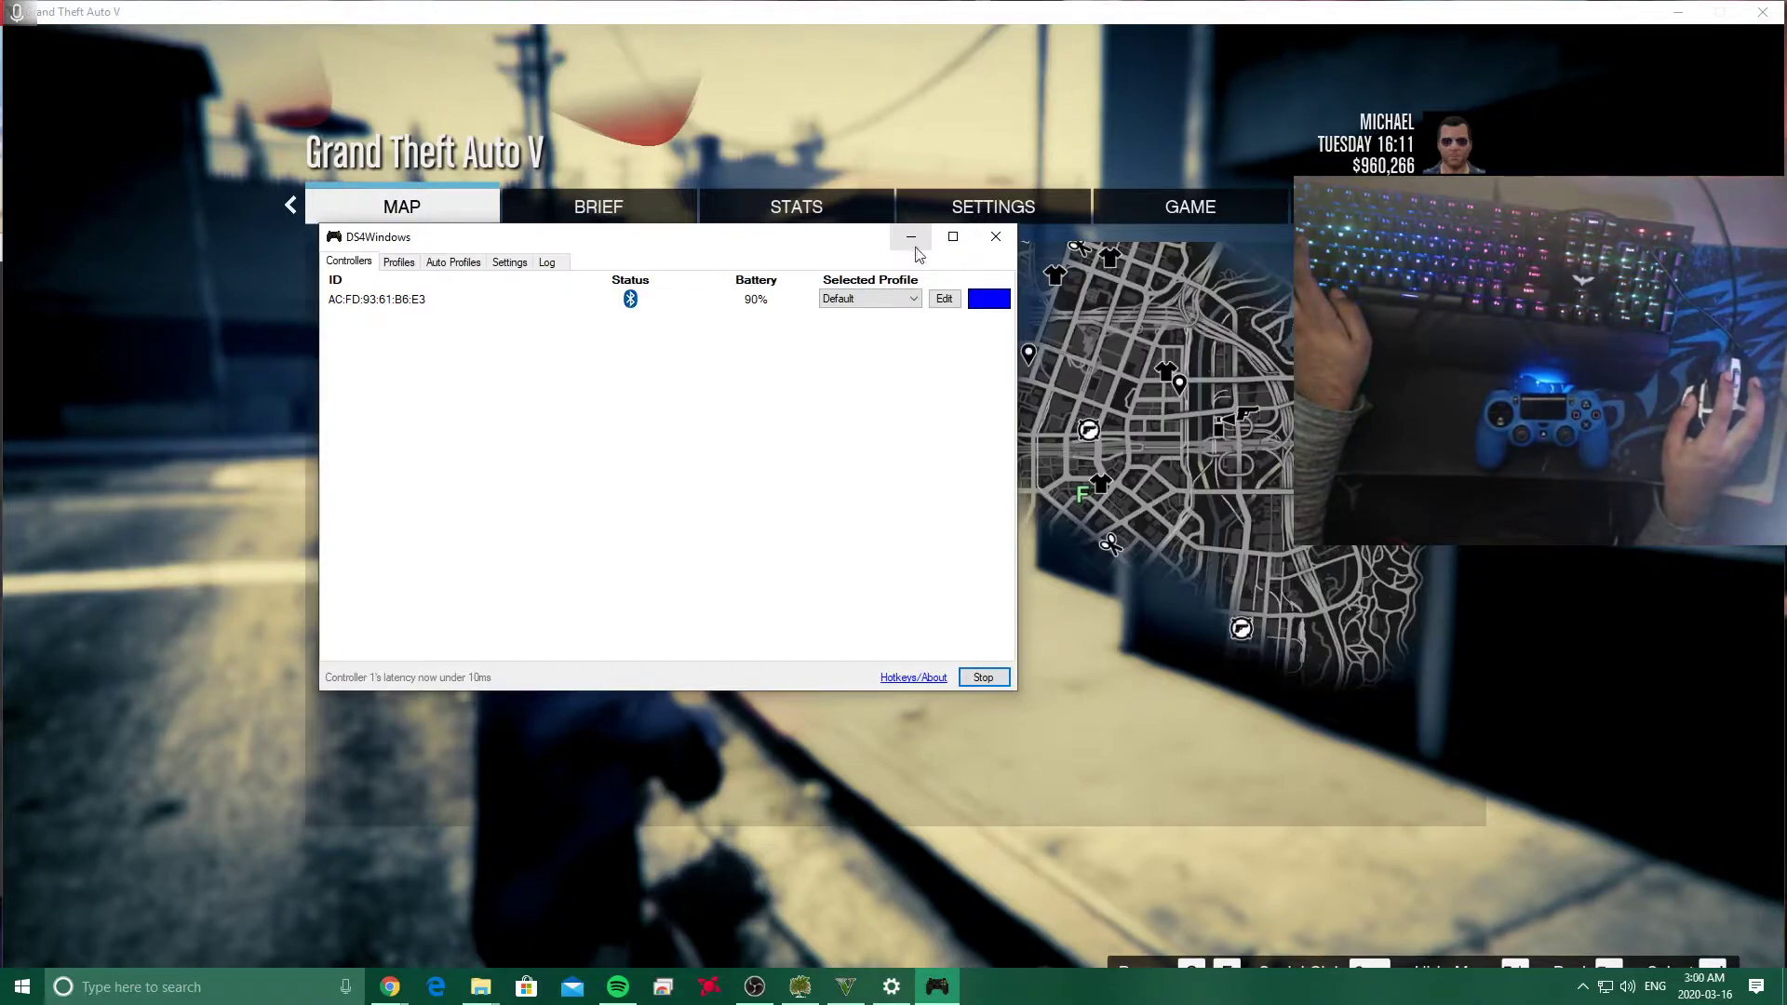
# Step: Close DS4Windows, relaunch DS4Windows.exe from its folder, minimize it, and return to the GTA V pause map
pyautogui.click(992, 240)
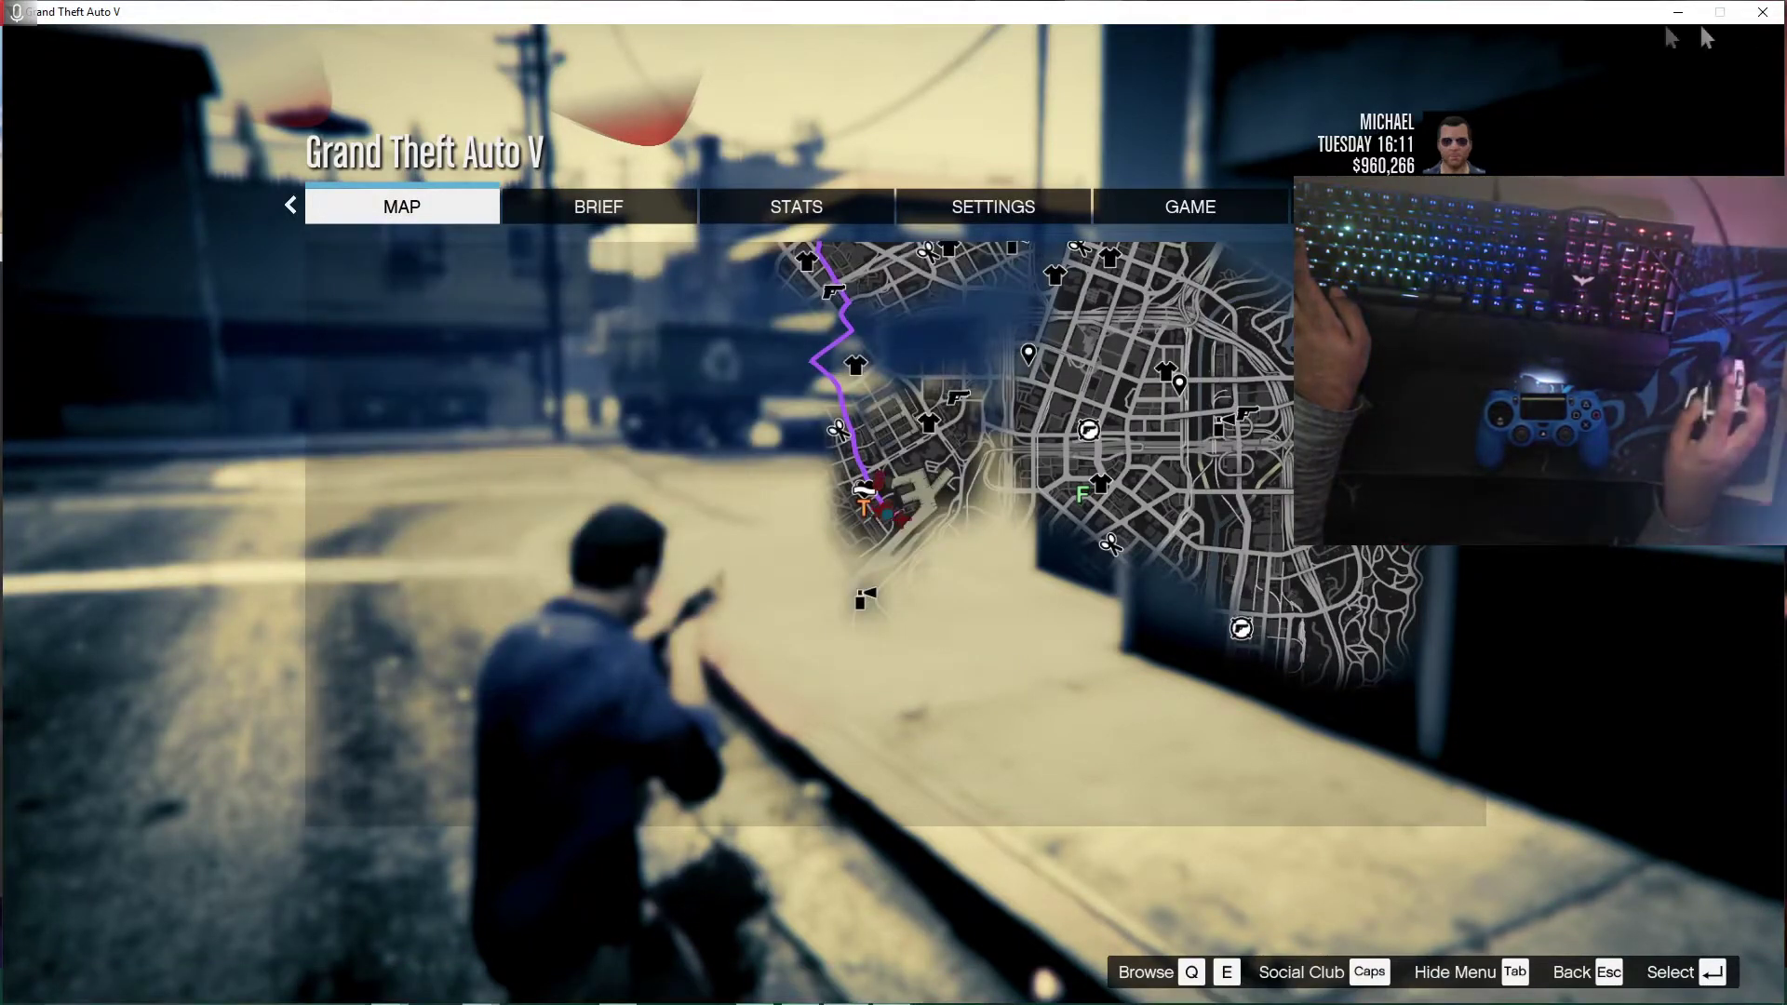
pyautogui.hotkey('alt', 'Tab')
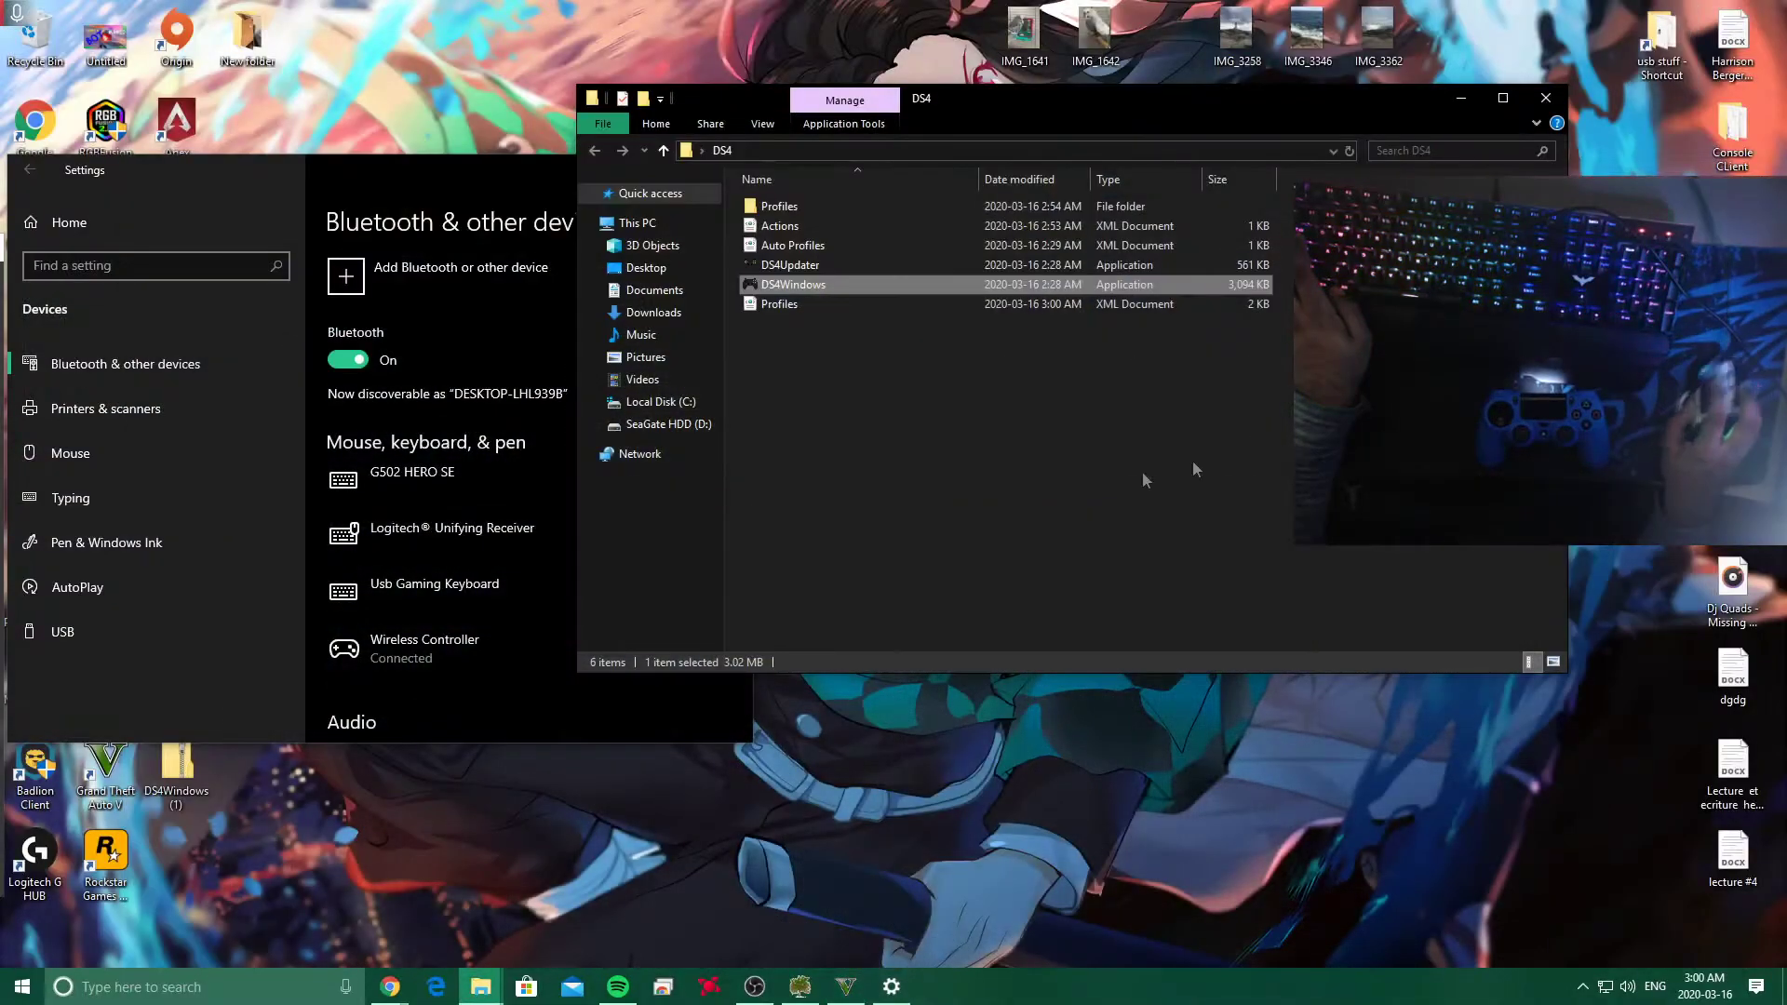
pyautogui.doubleClick(795, 288)
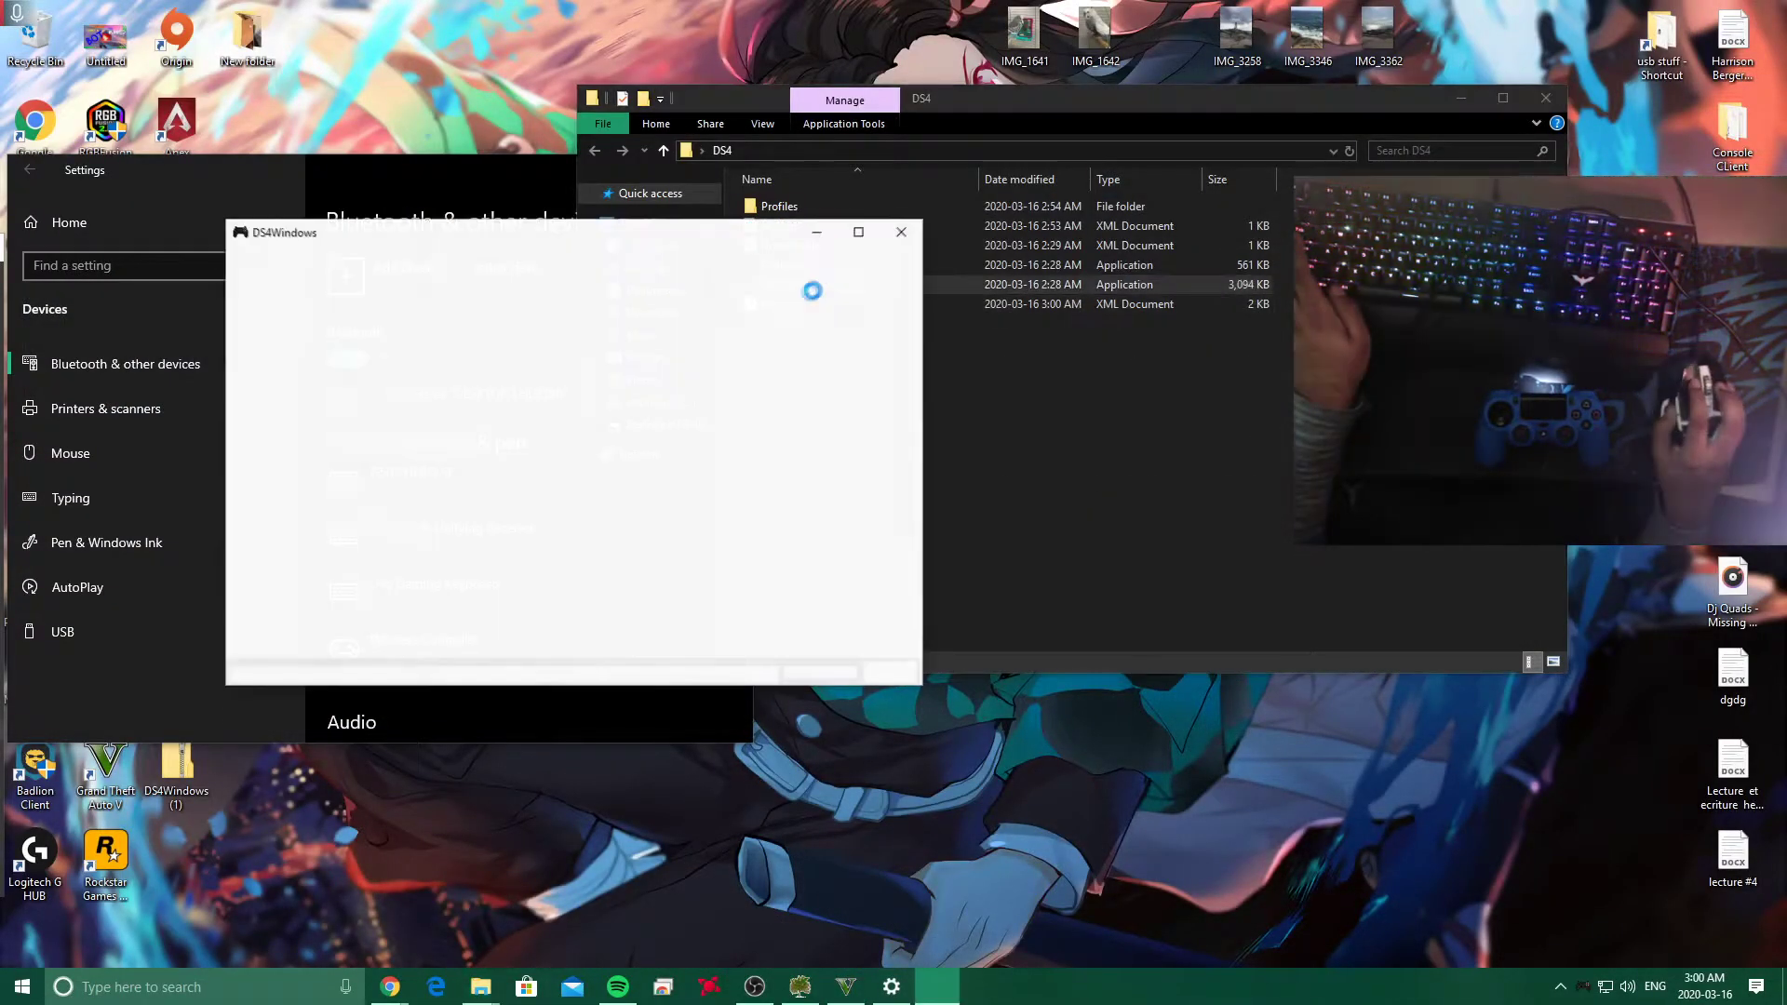
pyautogui.click(818, 234)
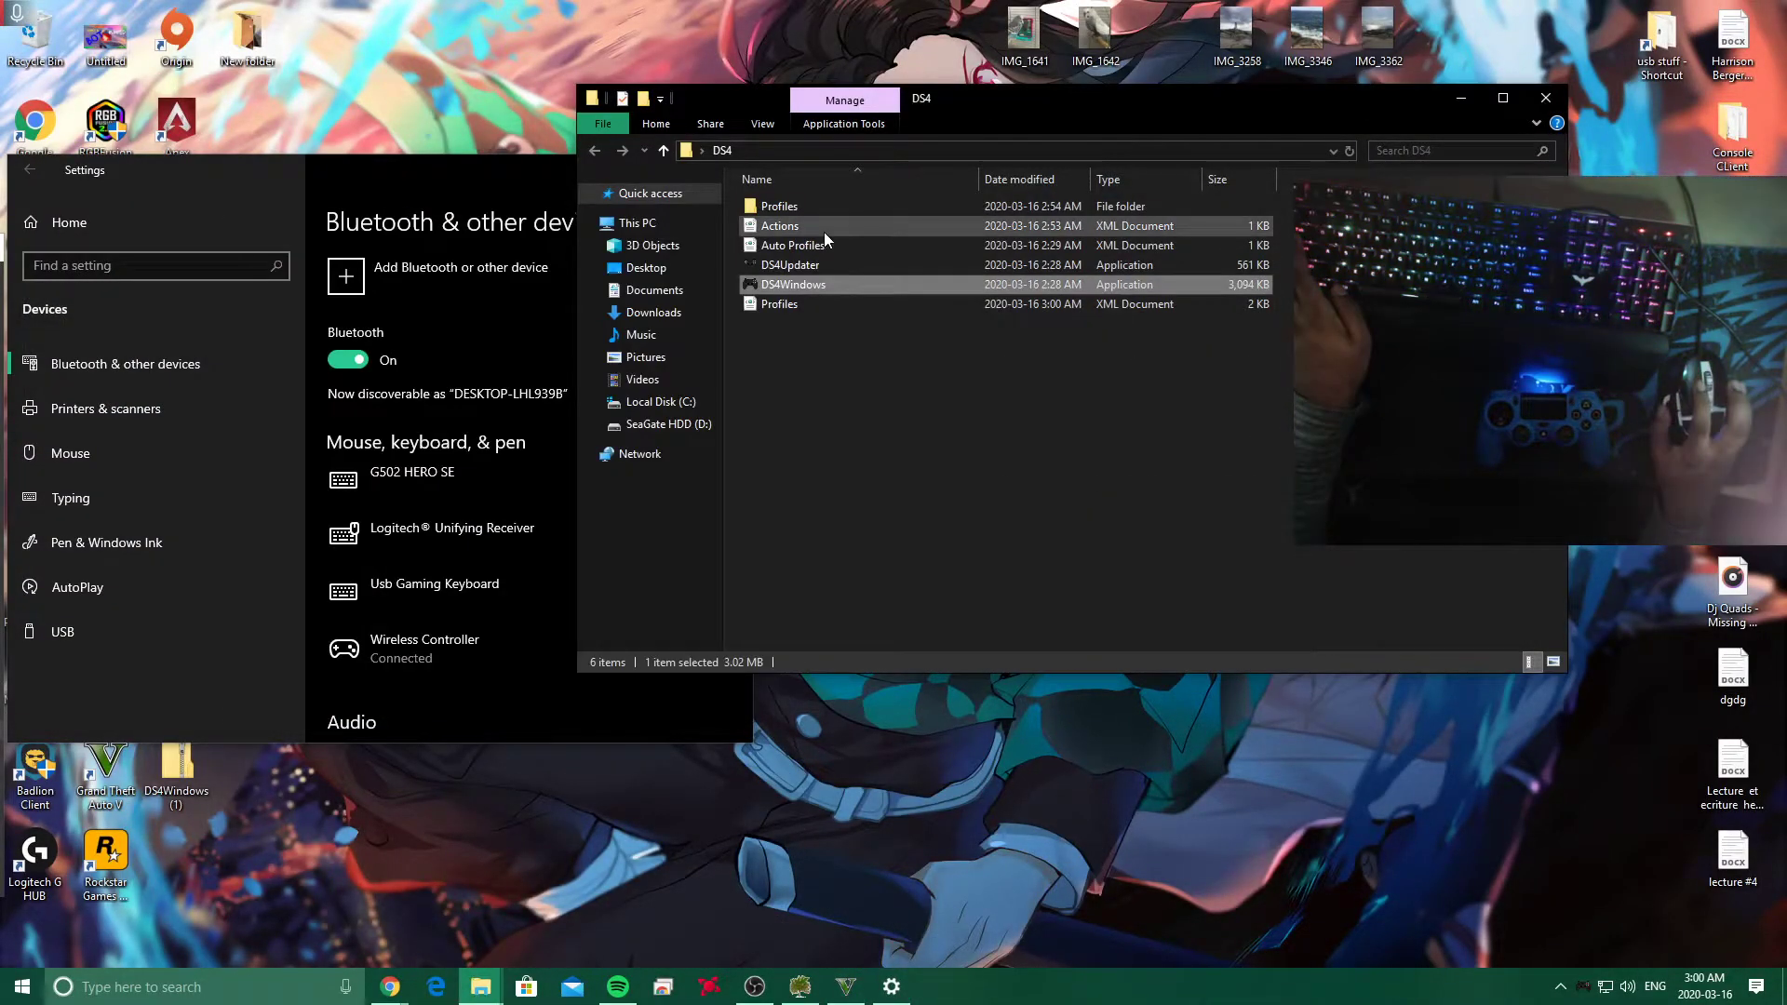
pyautogui.doubleClick(795, 285)
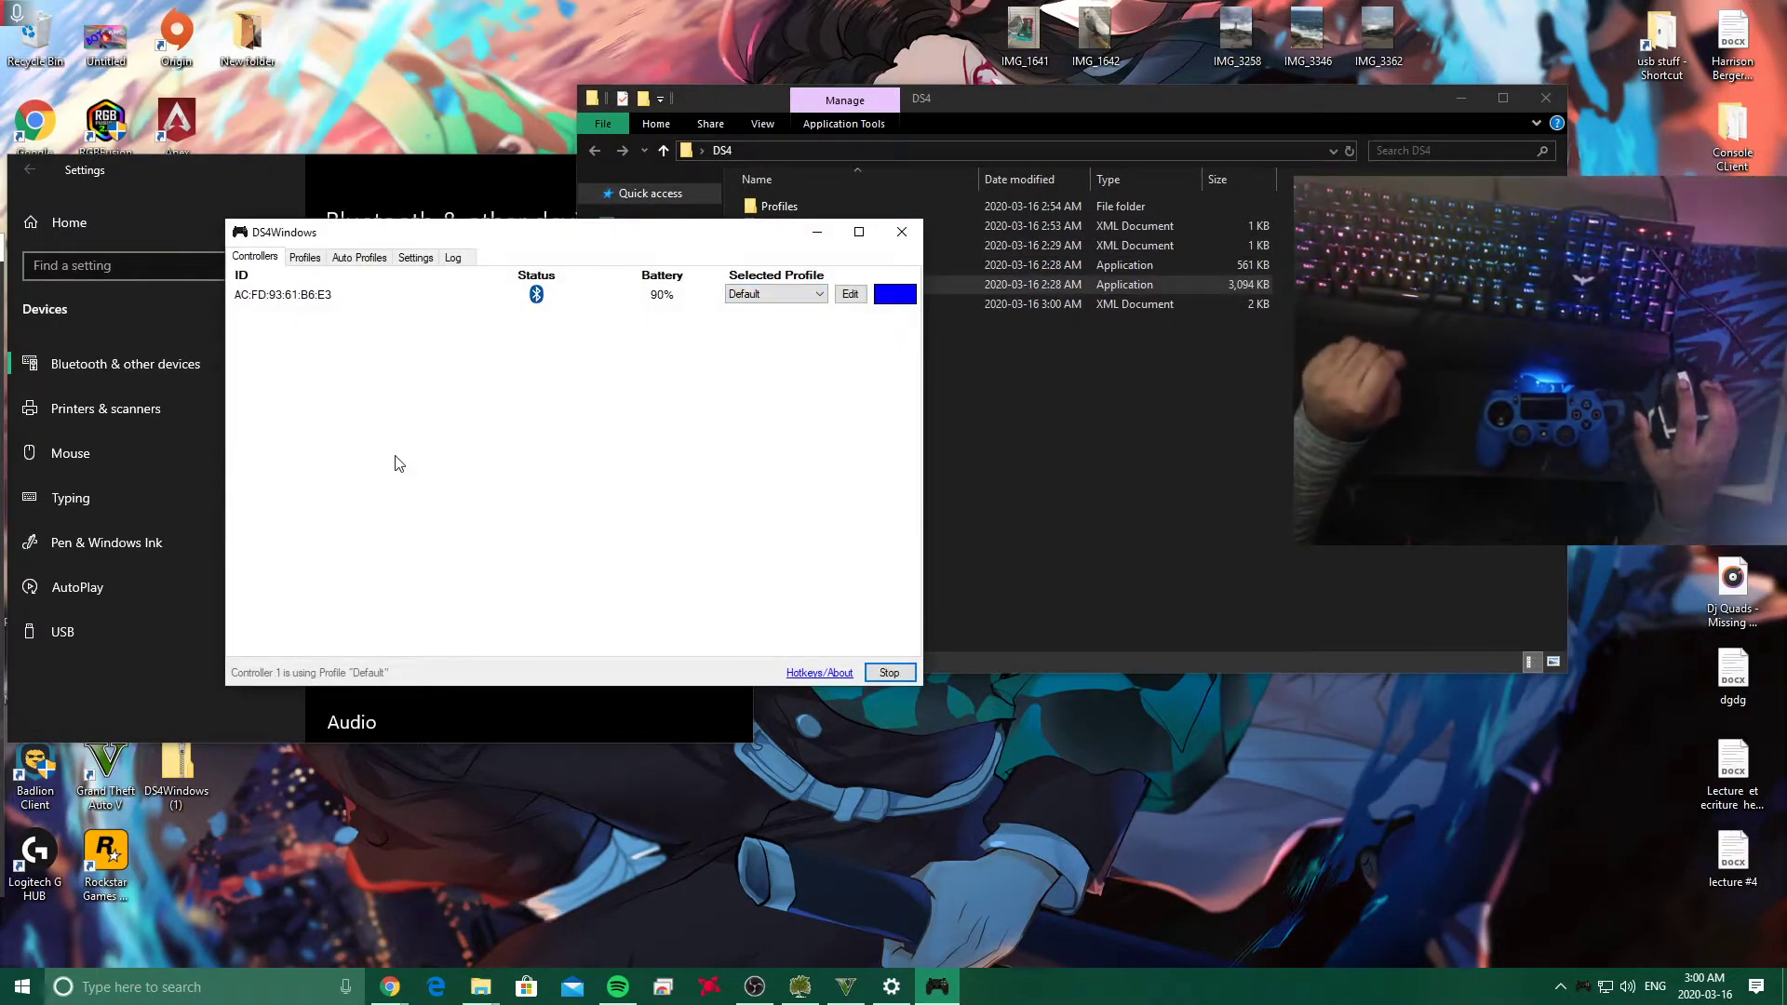
pyautogui.click(844, 993)
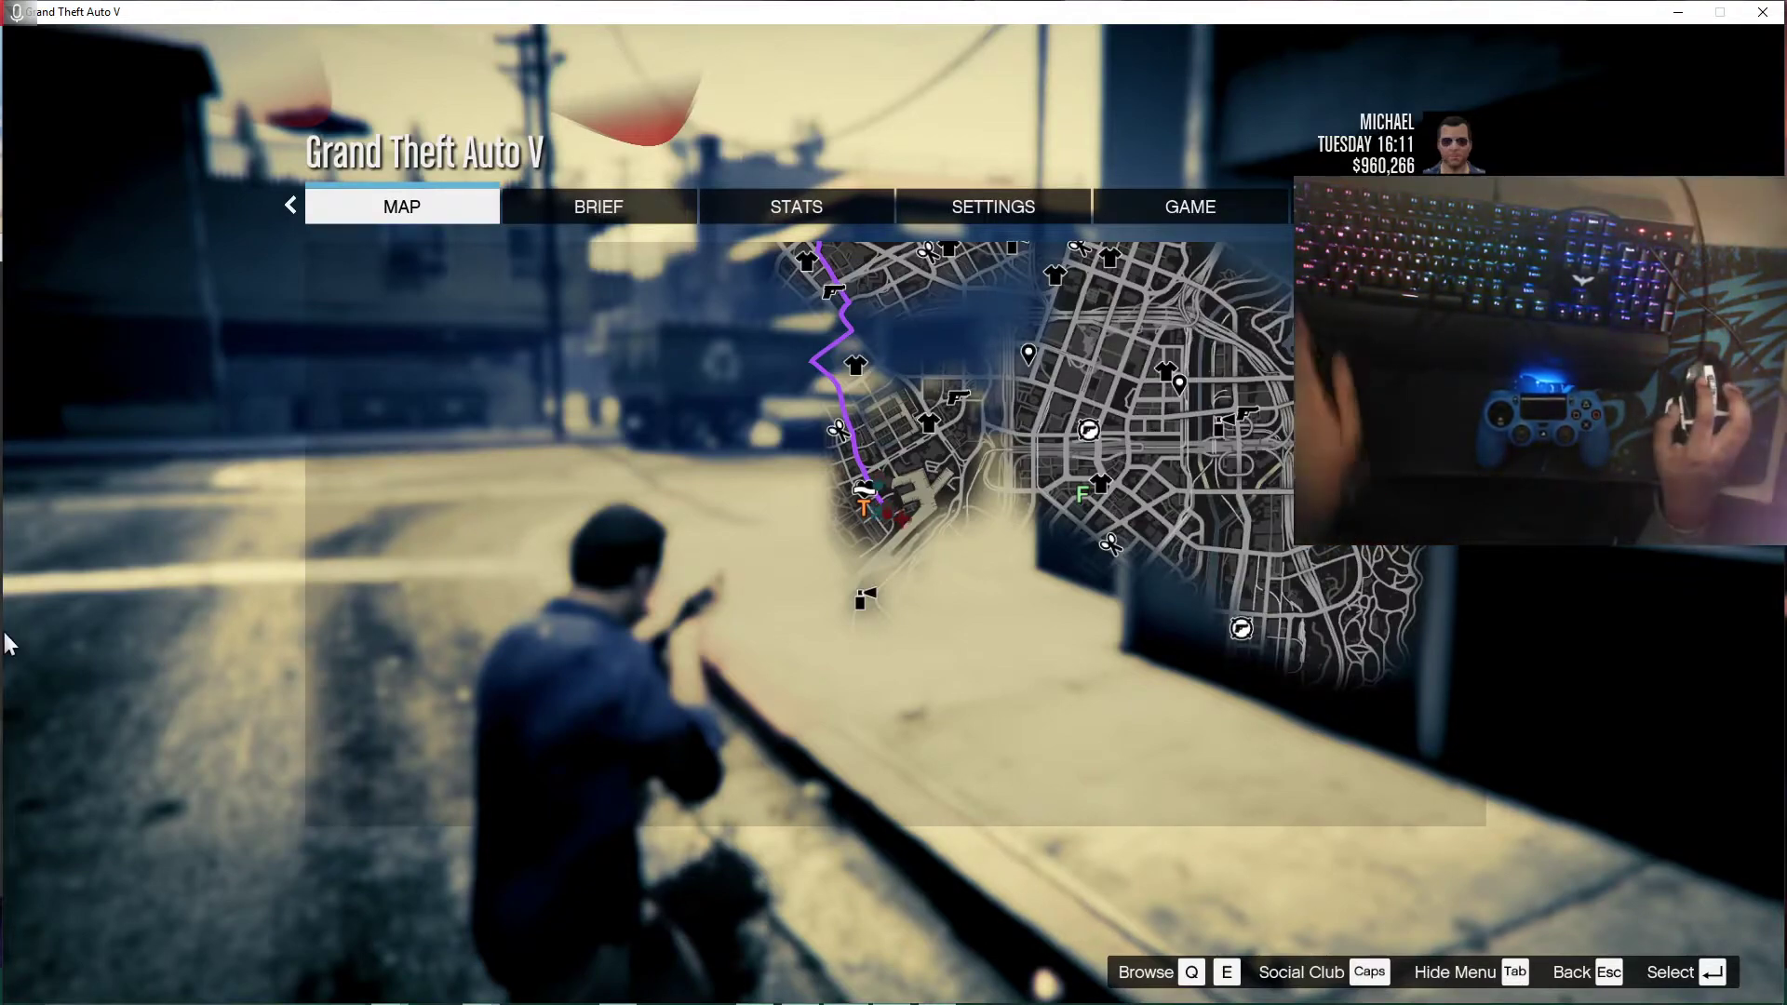
# Step: View the Xbox gamepad layout under Settings > Gamepad, then unpause and keep driving through the parking lot
pyautogui.hotkey('alt', 'Tab')
pyautogui.press('Escape')
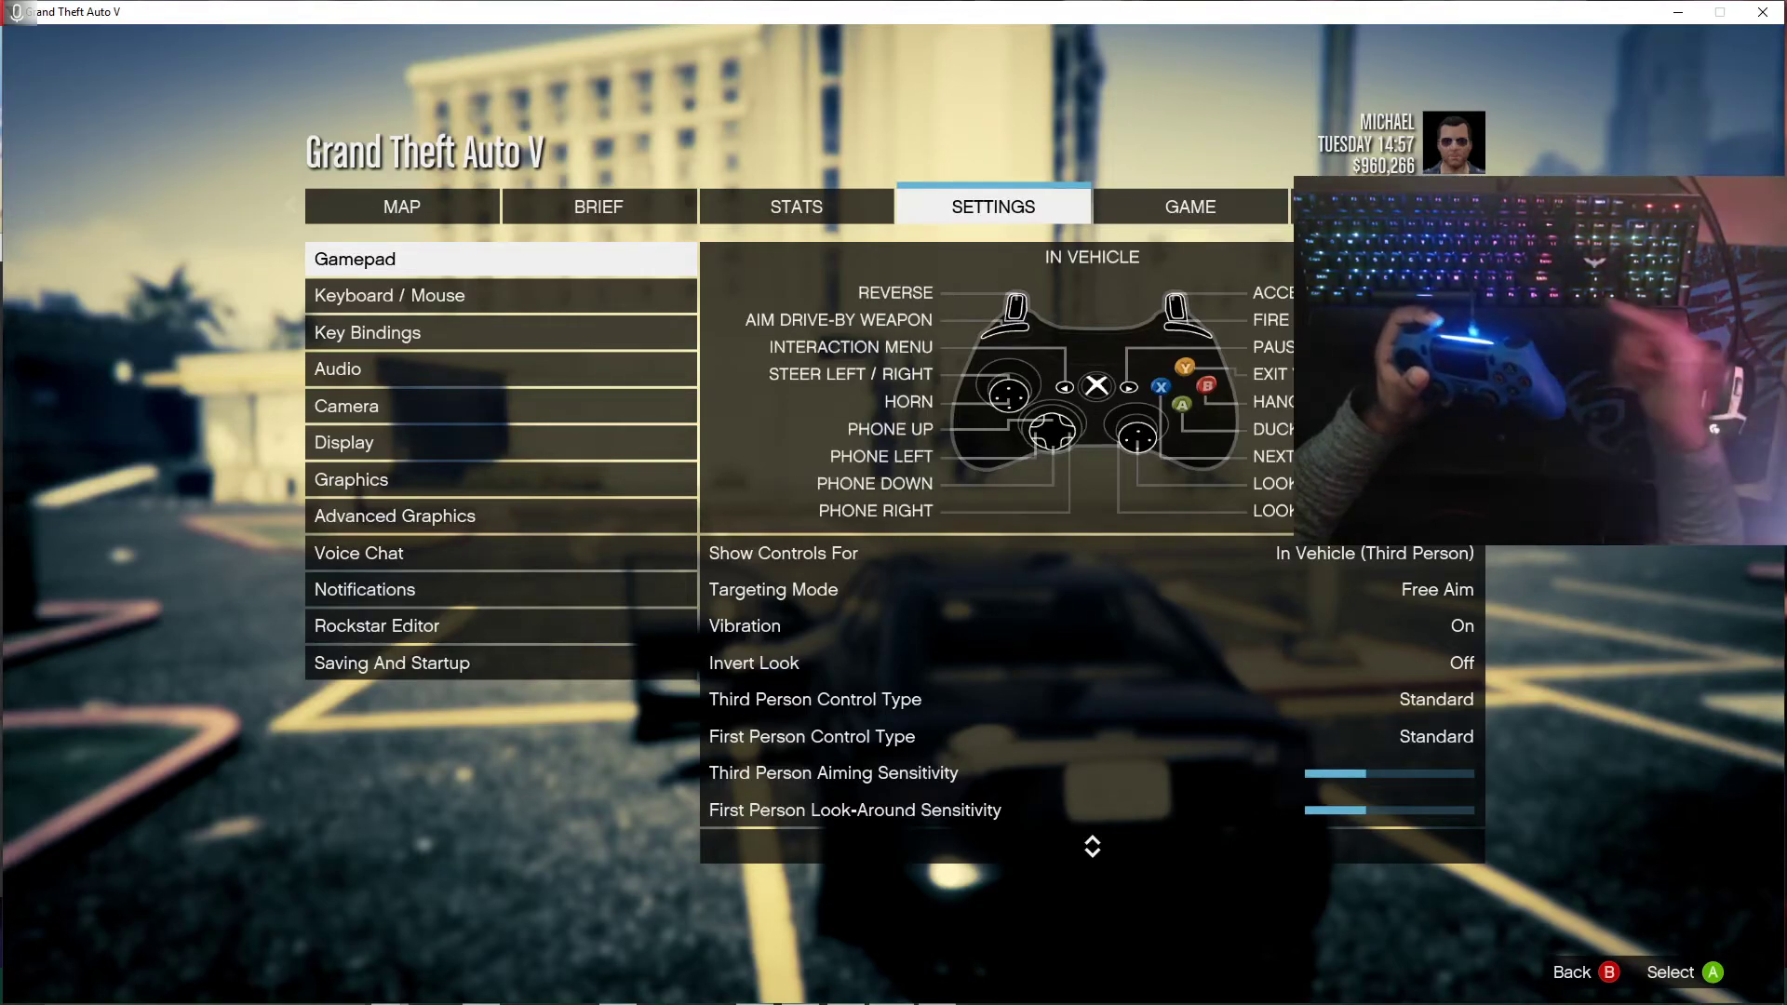
pyautogui.press('Escape')
pyautogui.press('Escape')
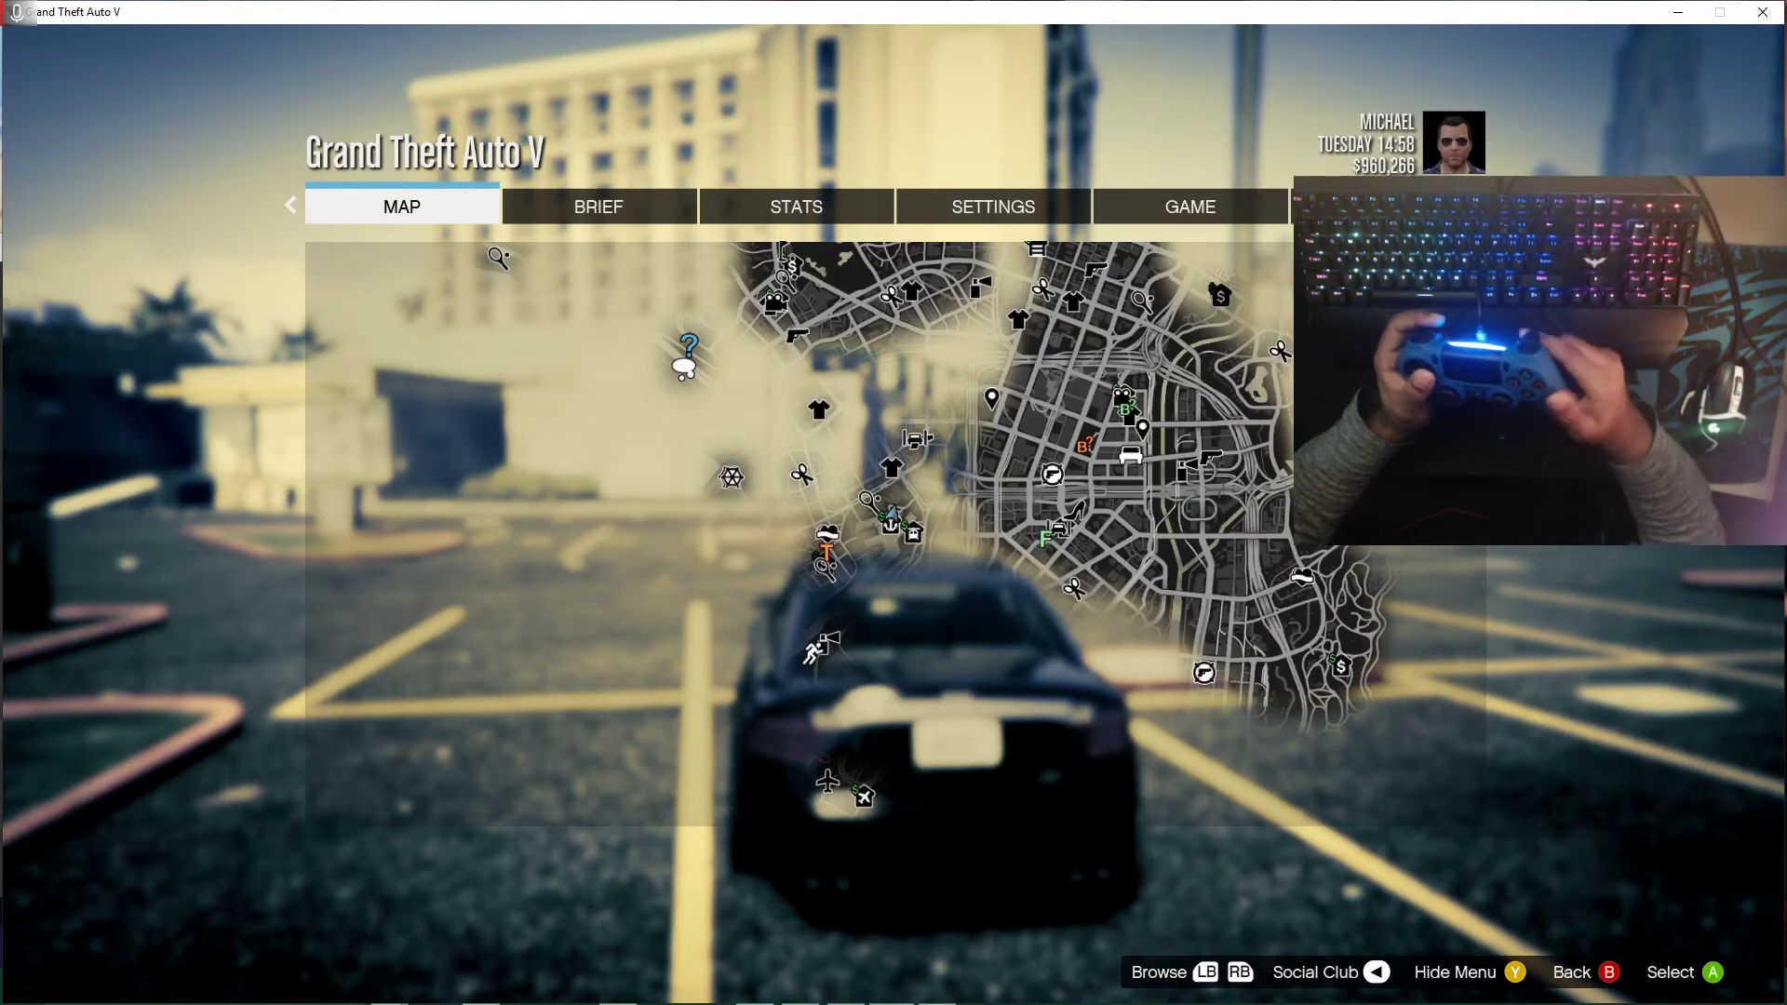
pyautogui.press('Escape')
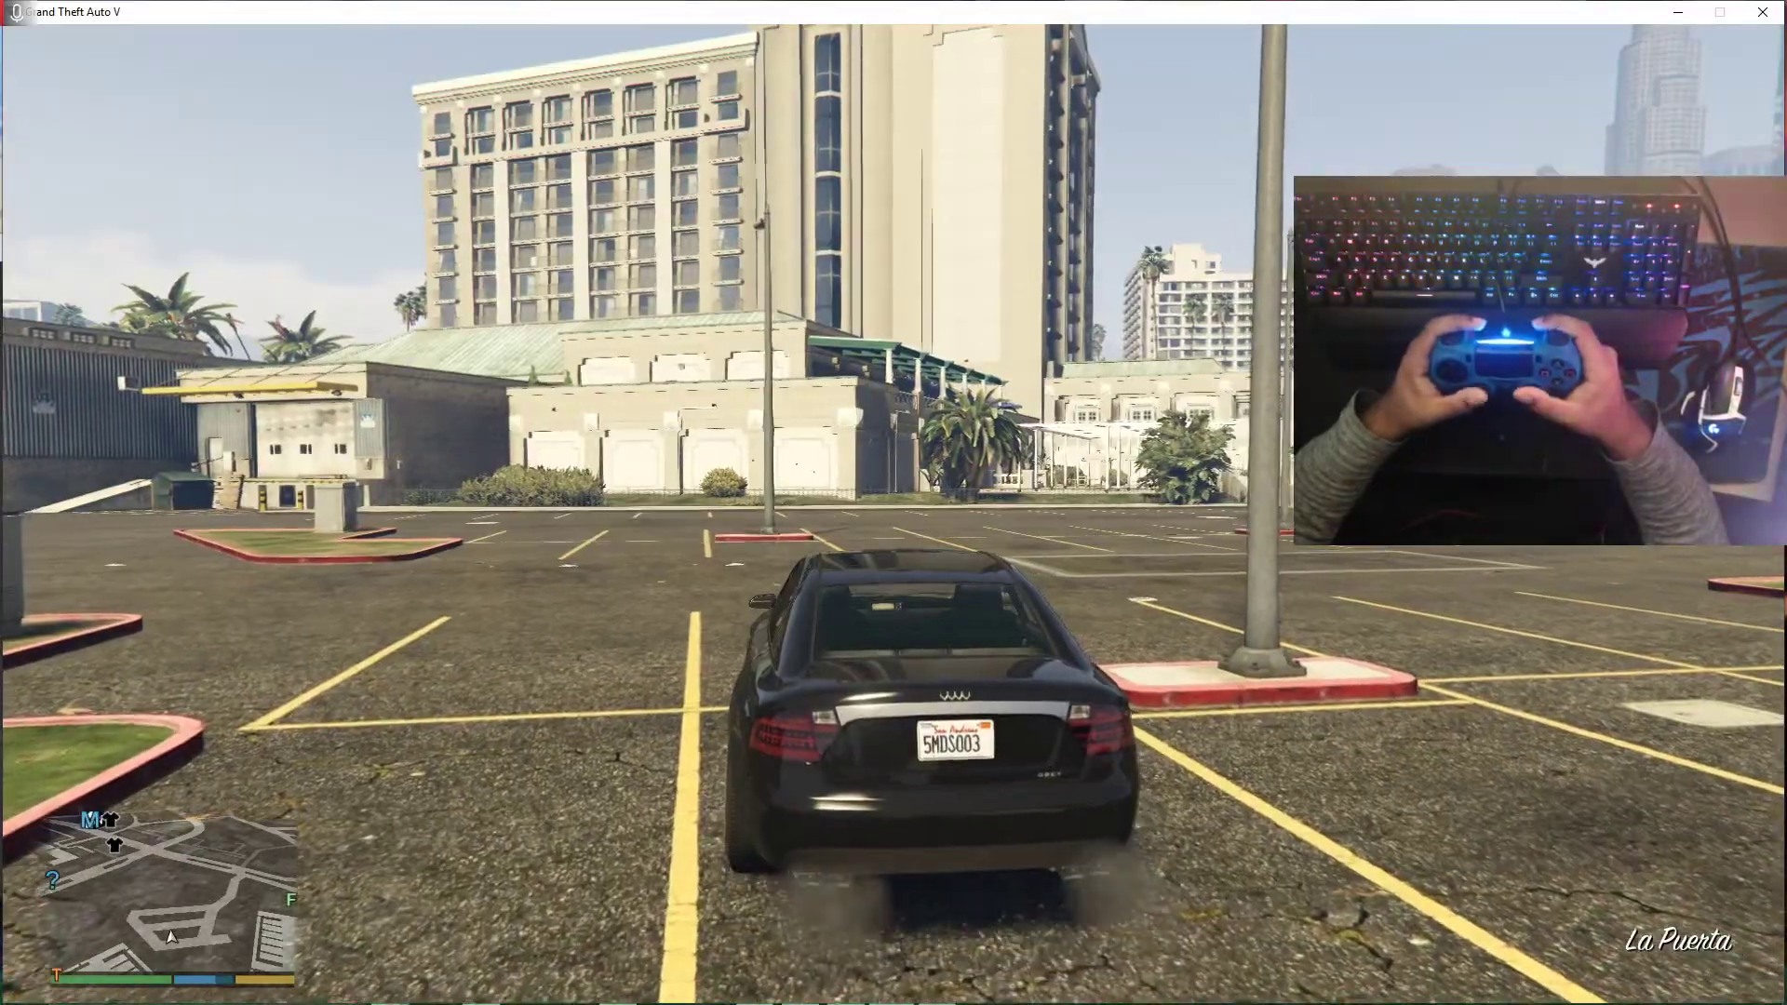